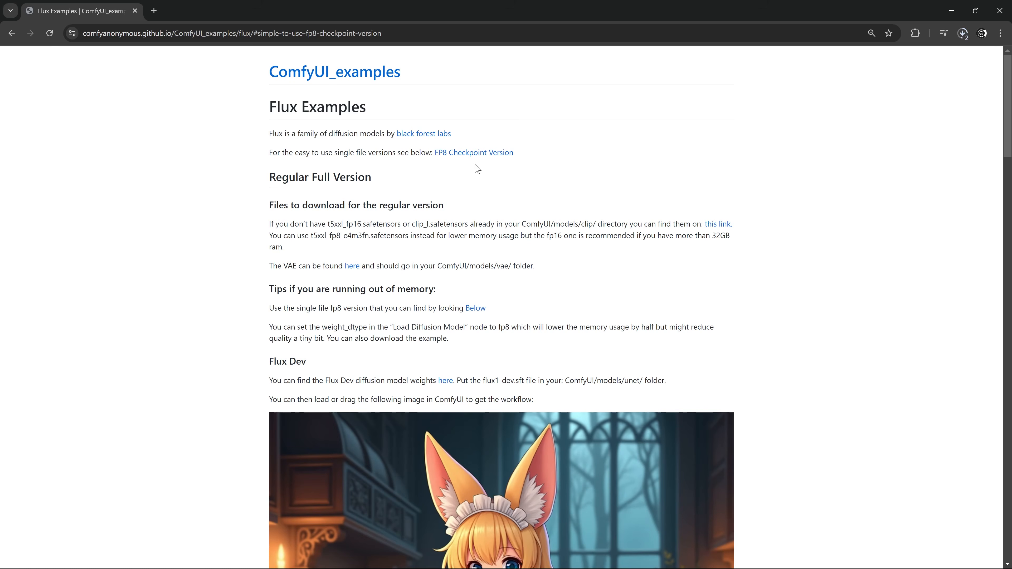
Step: Save the example image from the page's Flux Dev section to disk
scroll(477, 169, "down", 1)
scroll(460, 361, "down", 4)
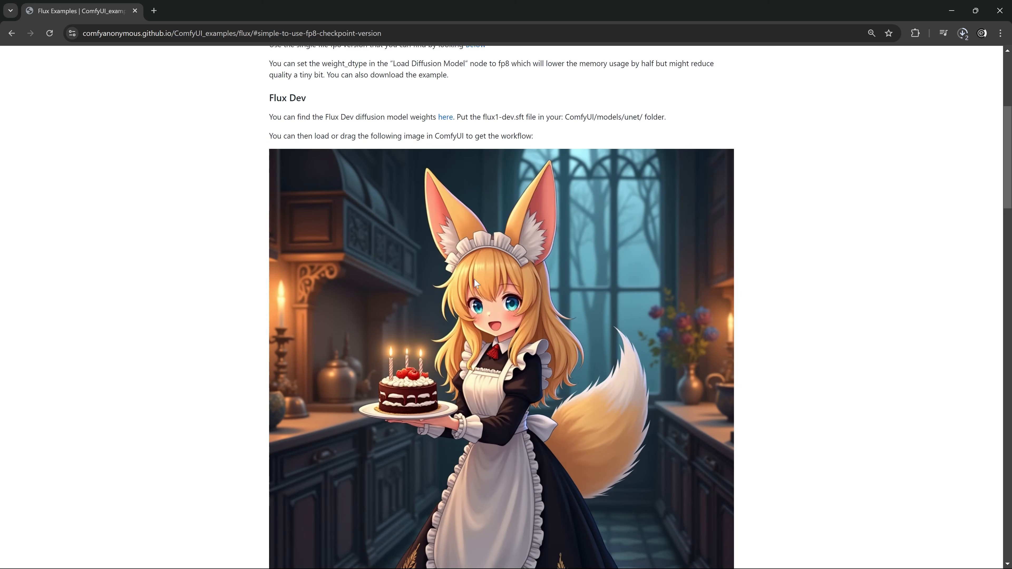
scroll(422, 295, "down", 1)
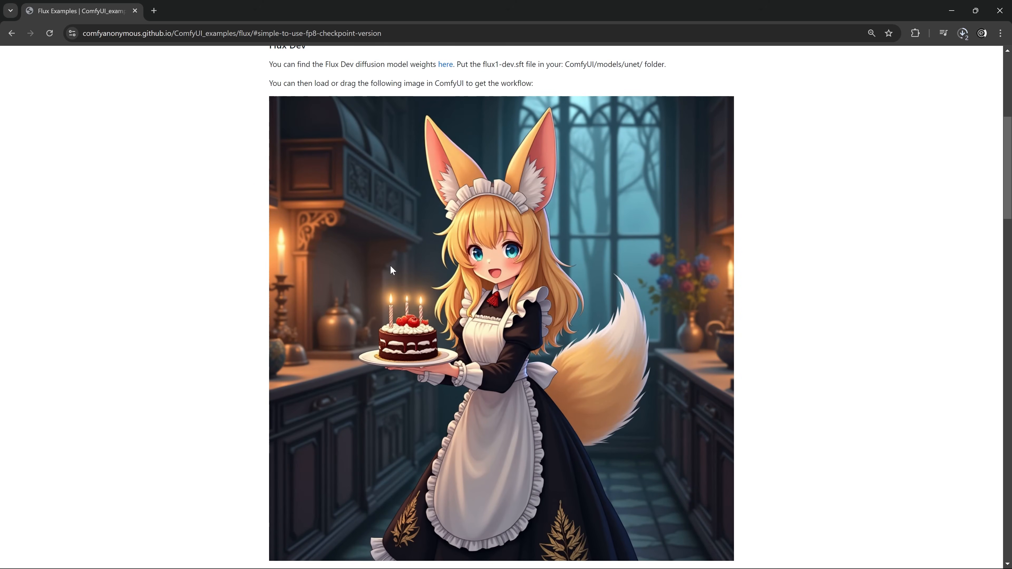
right_click(365, 173)
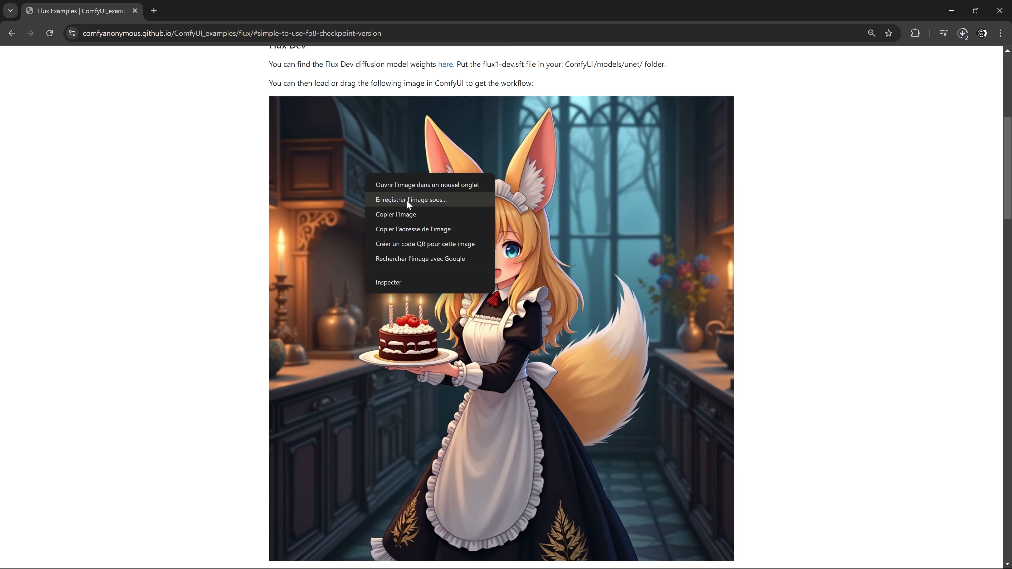
left_click(230, 298)
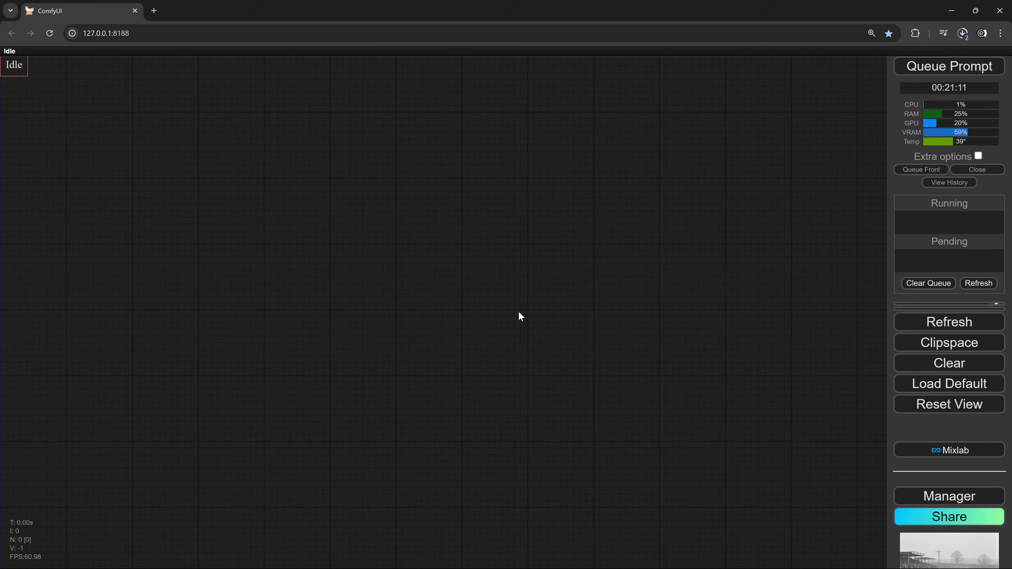
Step: Switch to ComfyUI and load the workflow from flux_dev_example.png in the 17_FLUX folder
left_click(978, 170)
left_click(934, 232)
left_click(184, 87)
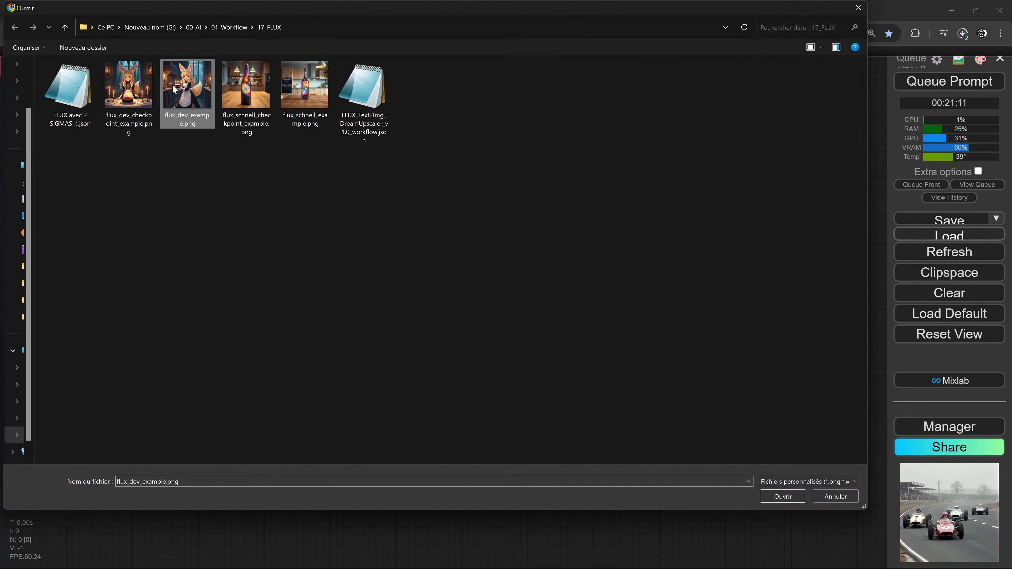
double_click(184, 87)
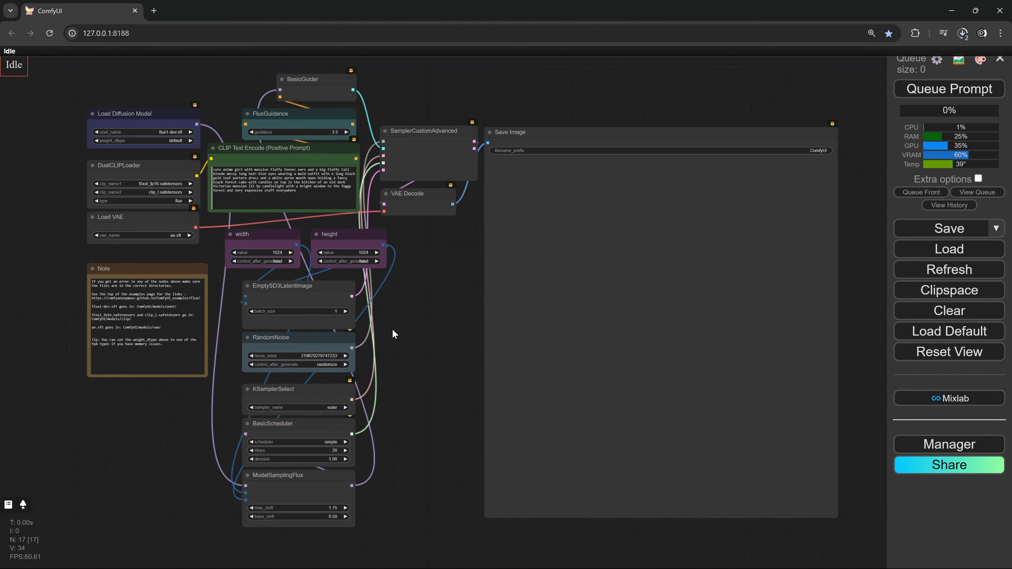
Step: Review the update options in the ComfyUI Manager and close it
left_click(949, 444)
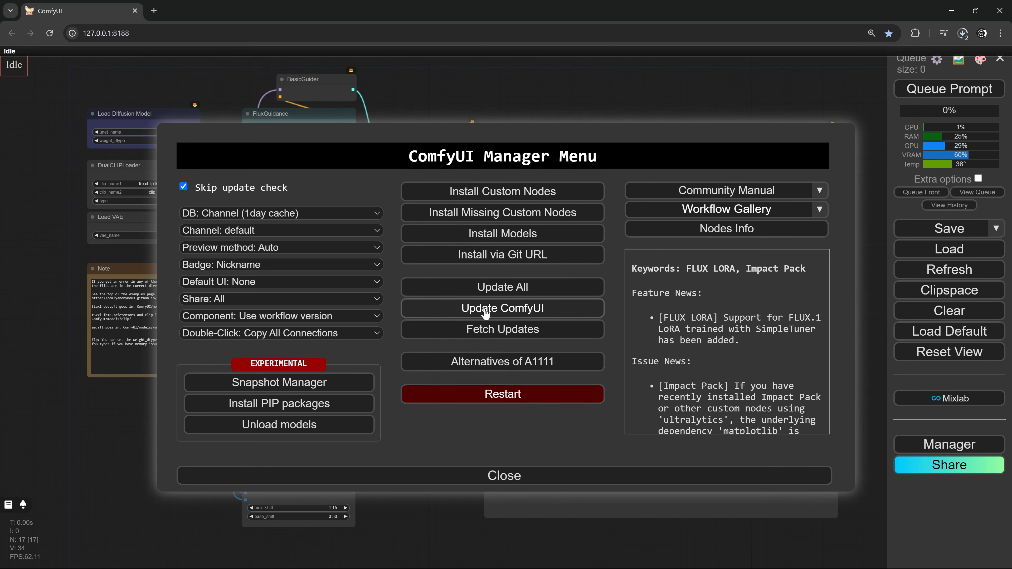
left_click(481, 478)
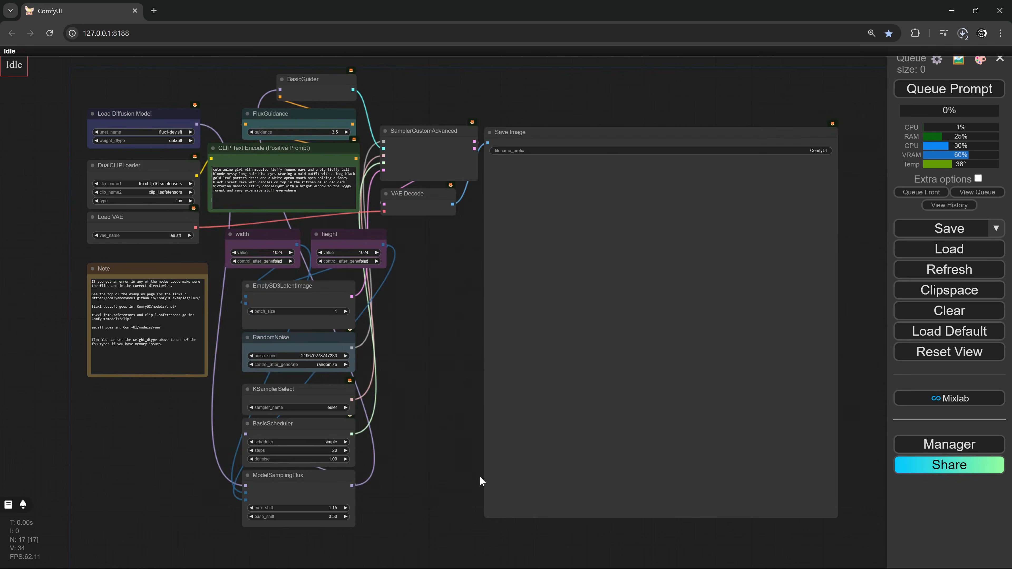
Step: Examine the nodes of the loaded Flux Dev workflow and how they are connected
scroll(430, 238, "up", 2)
scroll(434, 245, "down", 2)
scroll(428, 183, "up", 6)
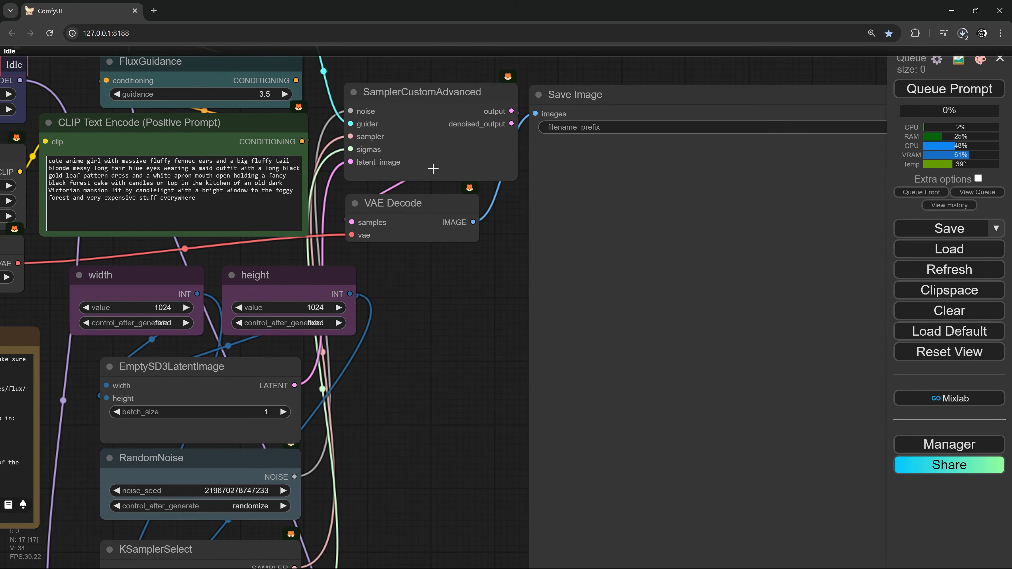
left_click_drag(456, 282, 551, 42)
left_click_drag(342, 373, 339, 374)
scroll(538, 341, "down", 8)
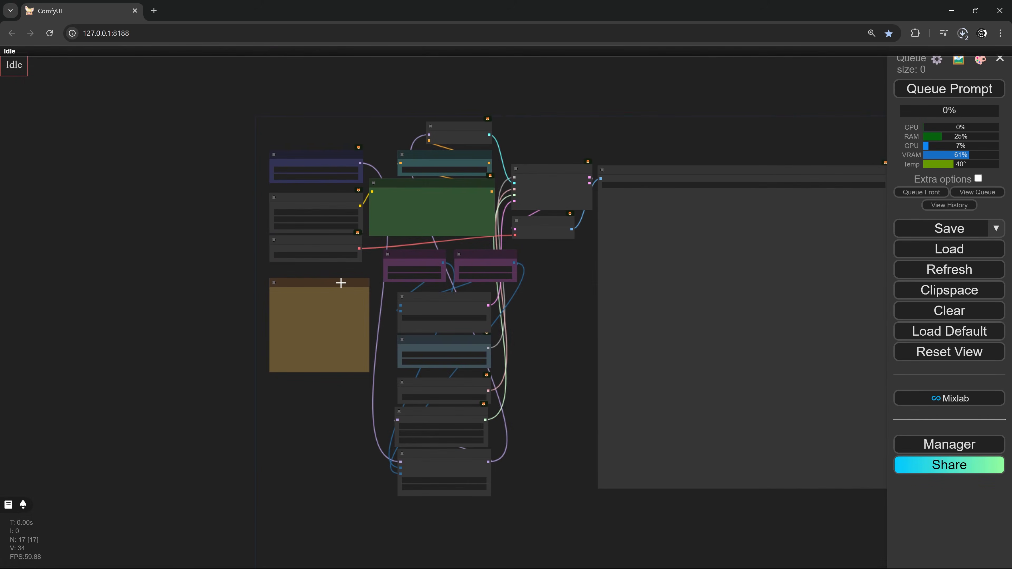
scroll(536, 269, "up", 5)
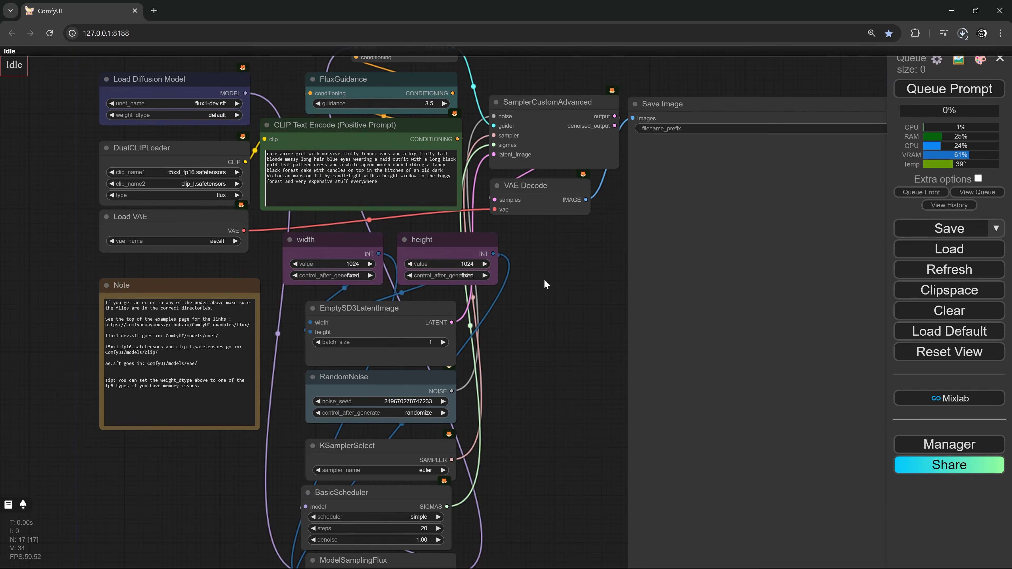
scroll(541, 287, "down", 3)
scroll(541, 286, "down", 2)
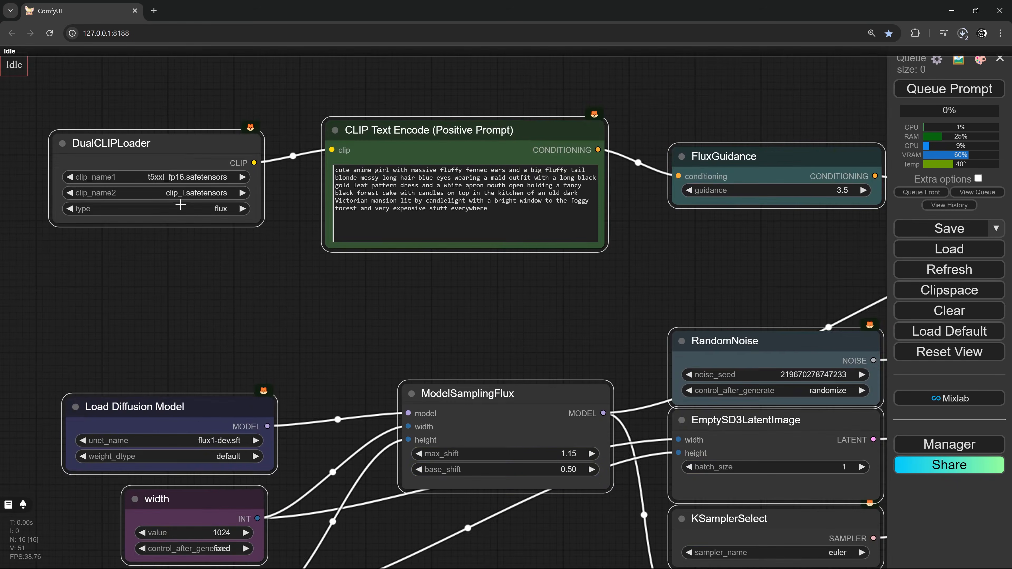
Step: Set DualCLIPLoader to SD3\t5xxl_fp16.safetensors and SD3\clip_l.safetensors, and Load VAE to Flux\ae.sft
scroll(275, 206, "down", 2)
left_click_drag(275, 206, 111, 160)
scroll(646, 363, "down", 2)
left_click_drag(646, 364, 618, 343)
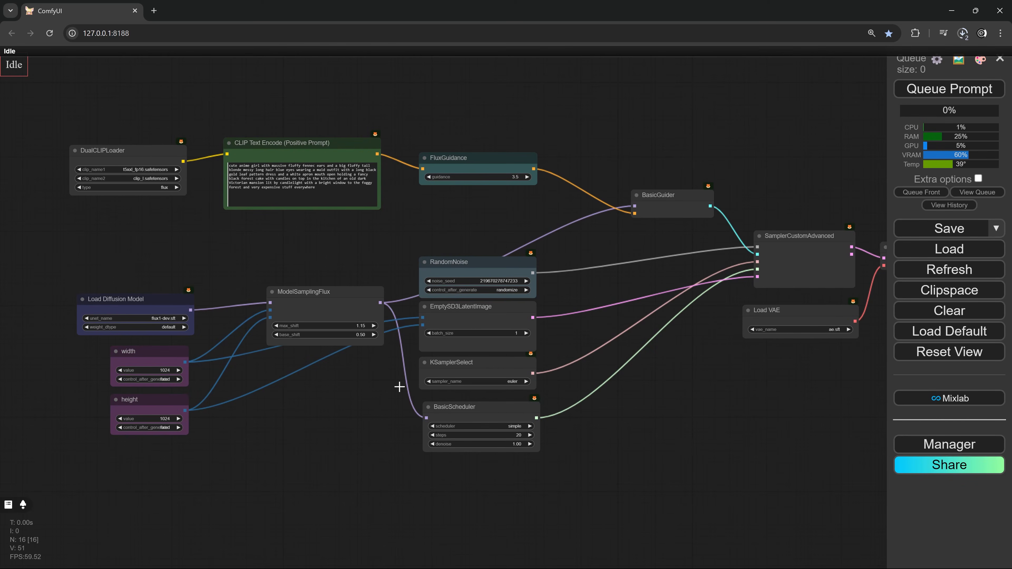
scroll(143, 216, "up", 8)
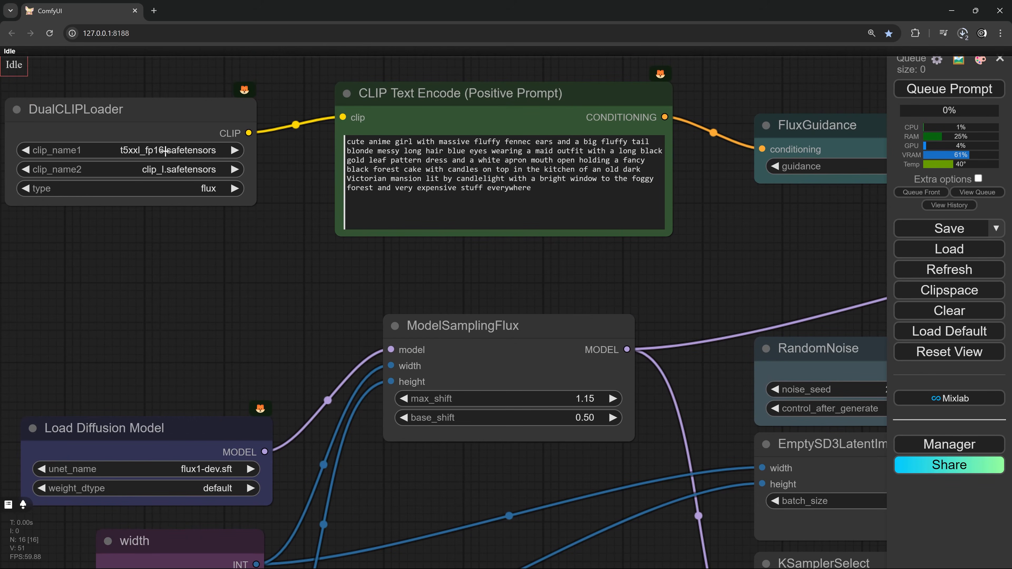
left_click(192, 149)
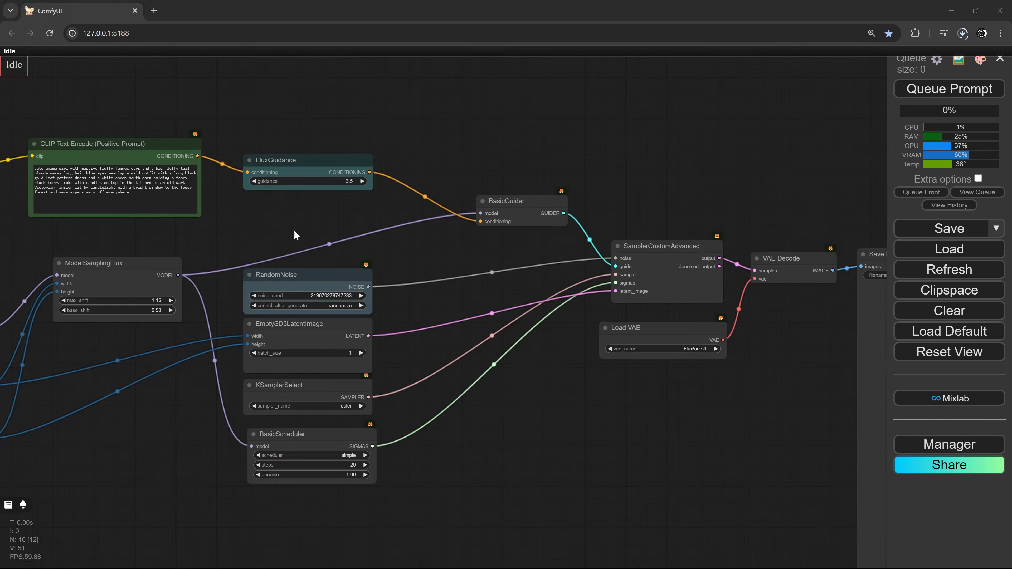
Step: Disconnect EmptySD3LatentImage from SamplerCustomAdvanced's latent_image input and move it below the height node
left_click_drag(294, 235, 432, 197)
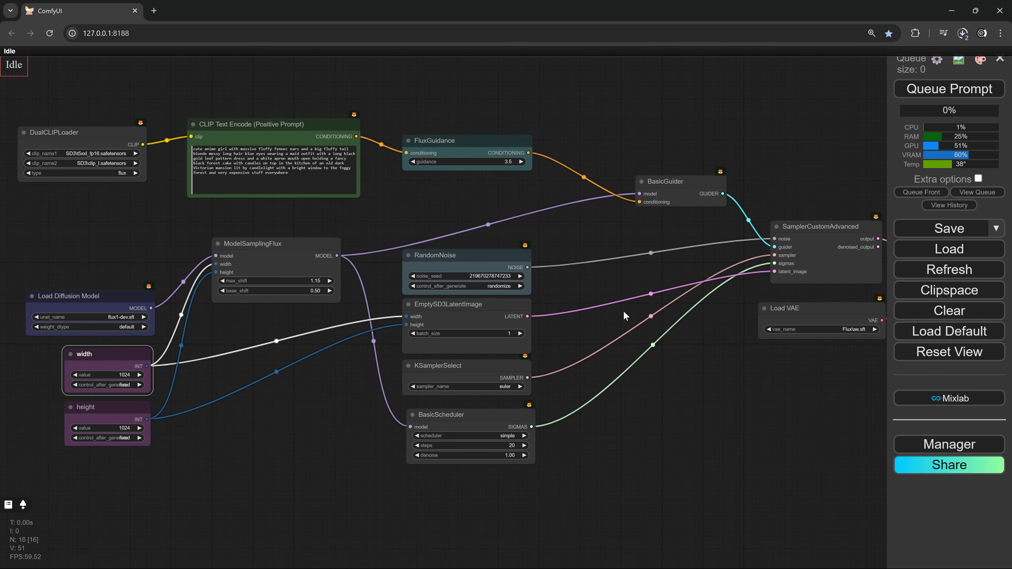
left_click_drag(476, 311, 479, 307)
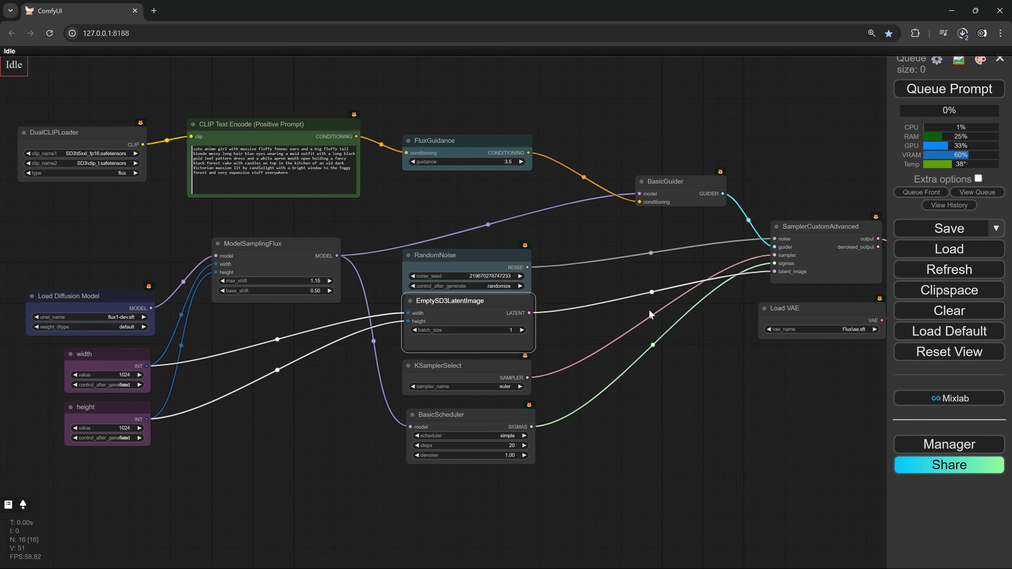
left_click(652, 293)
left_click(658, 309)
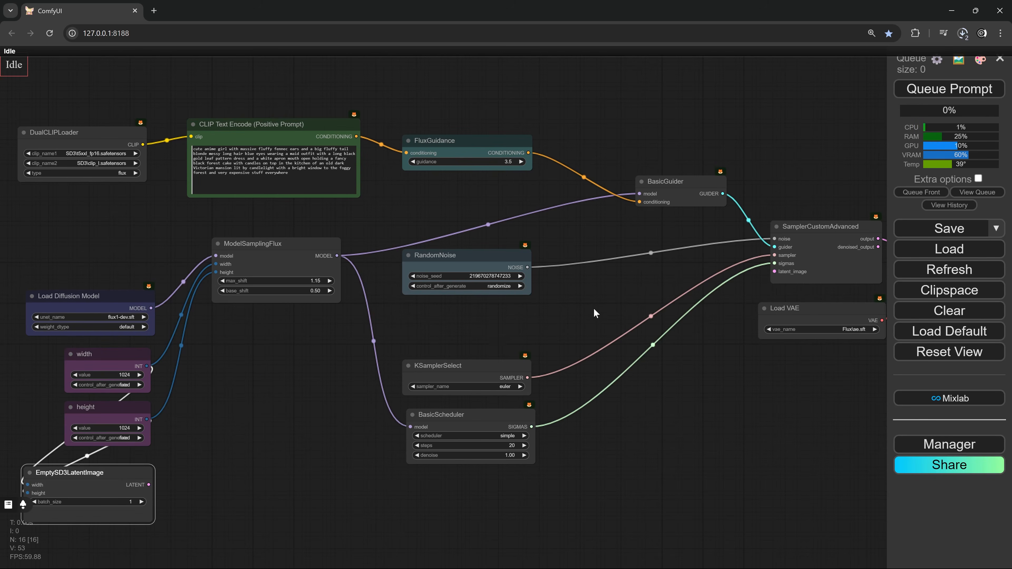
Step: Add a VAE Encode node and connect its LATENT output to SamplerCustomAdvanced's latent_image input
double_click(488, 328)
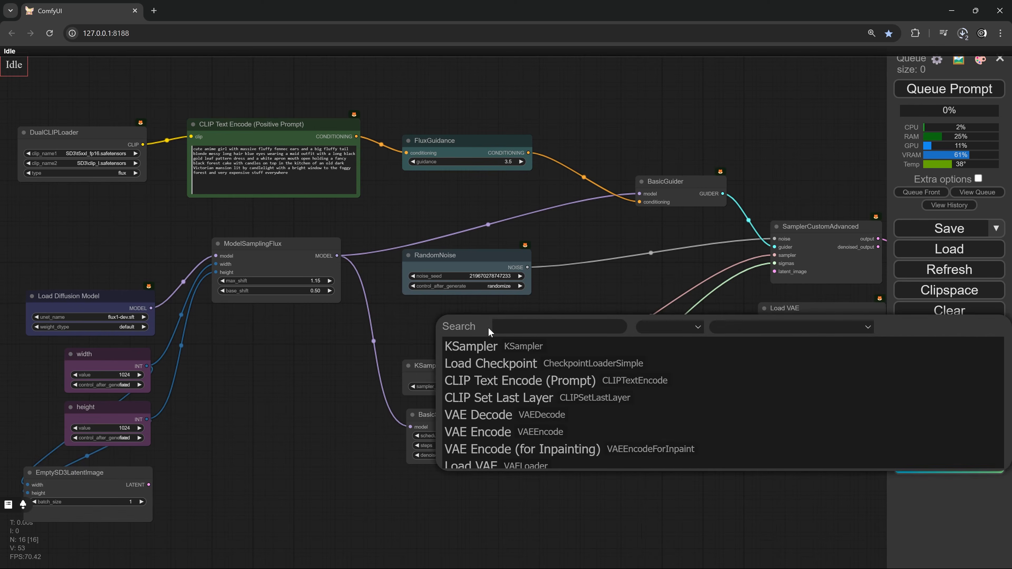
type("vae")
left_click(477, 363)
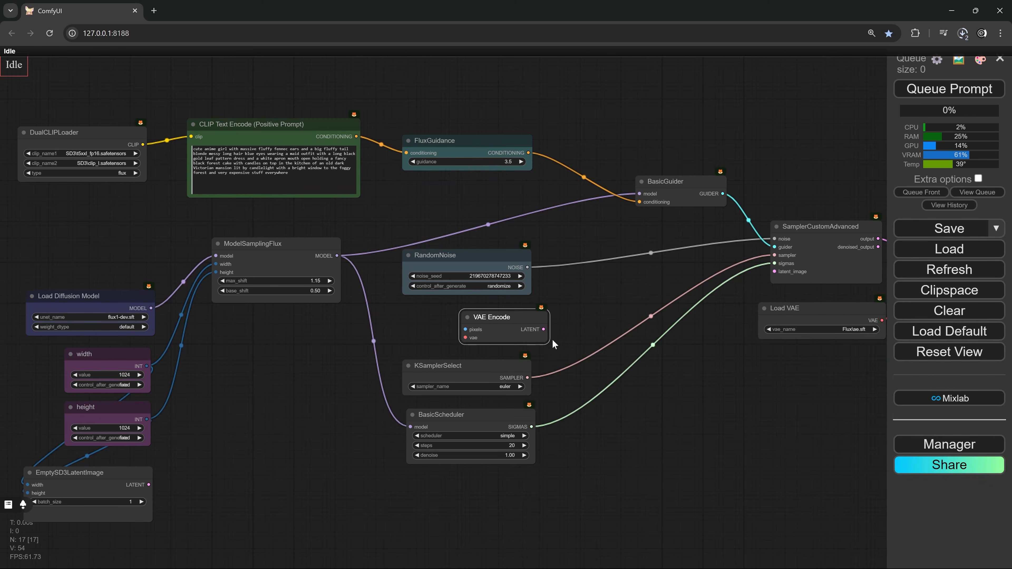
left_click_drag(543, 329, 774, 271)
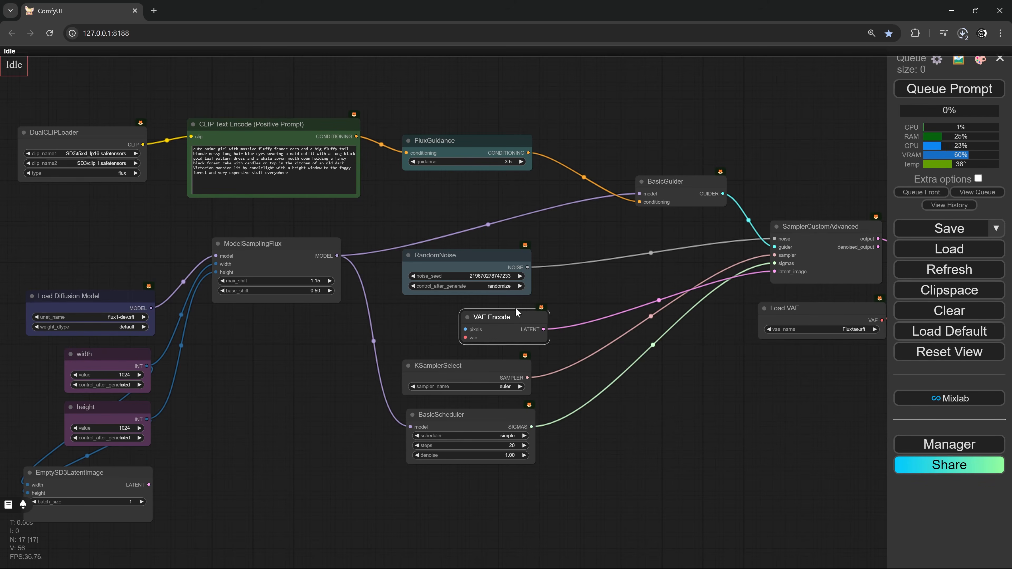
Step: Move Load VAE below ModelSamplingFlux and connect its VAE output to the vae input of VAE Encode
scroll(516, 308, "down", 1)
left_click_drag(757, 305, 410, 332)
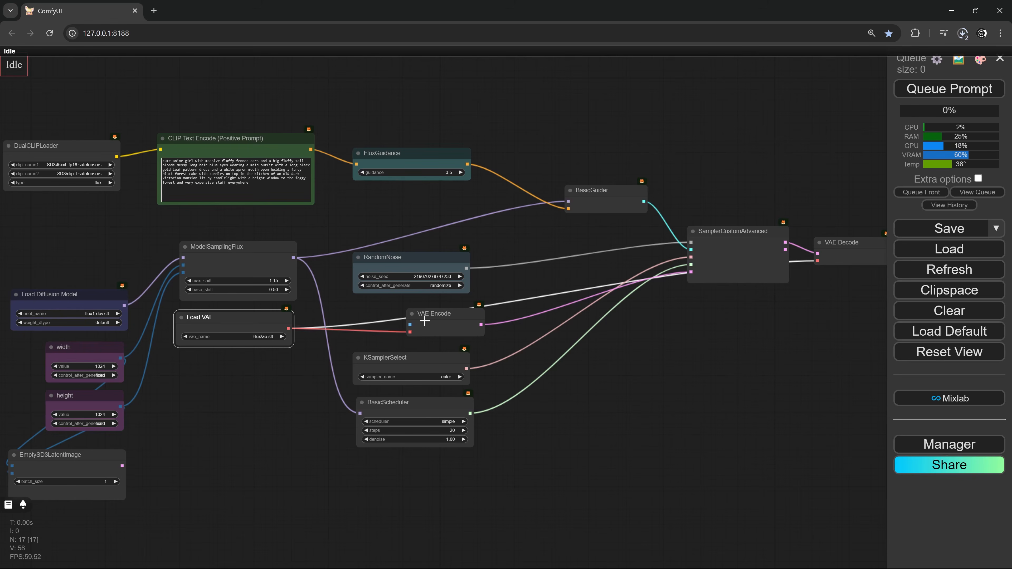
scroll(424, 321, "up", 3)
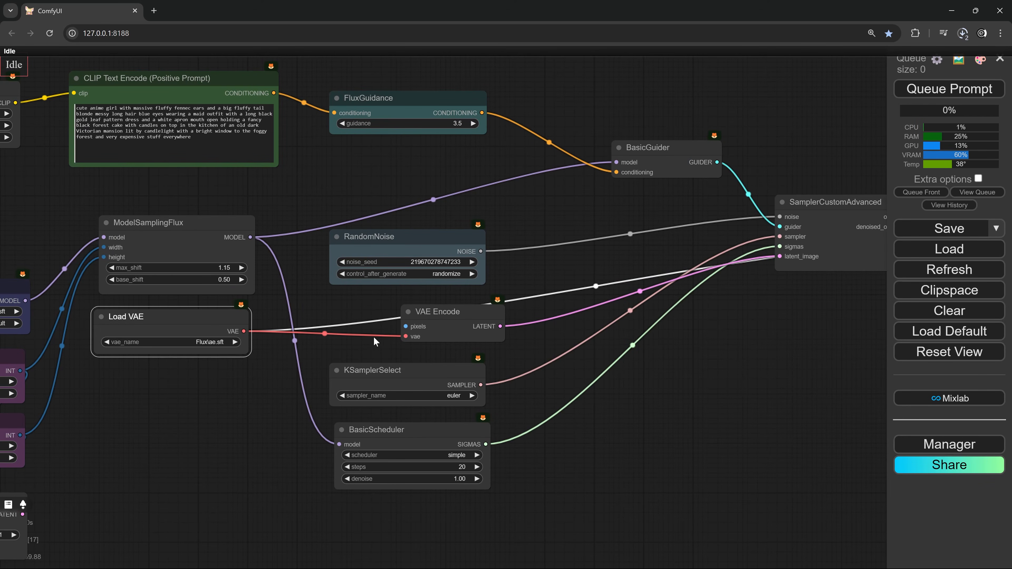
Step: Add a Load Image node and place it below the Load VAE node
left_click_drag(232, 402, 380, 365)
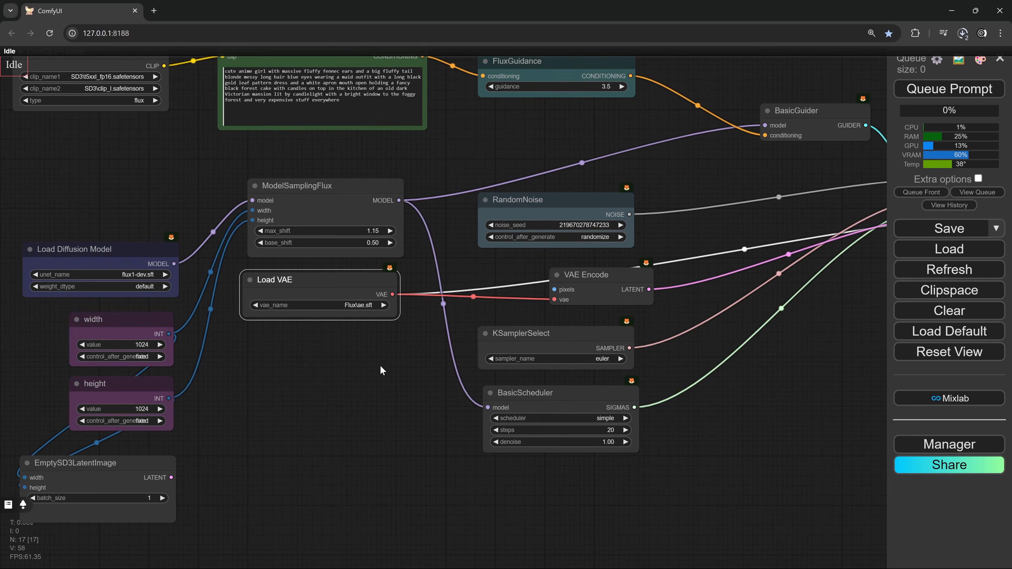
left_click_drag(310, 396, 446, 345)
double_click(446, 345)
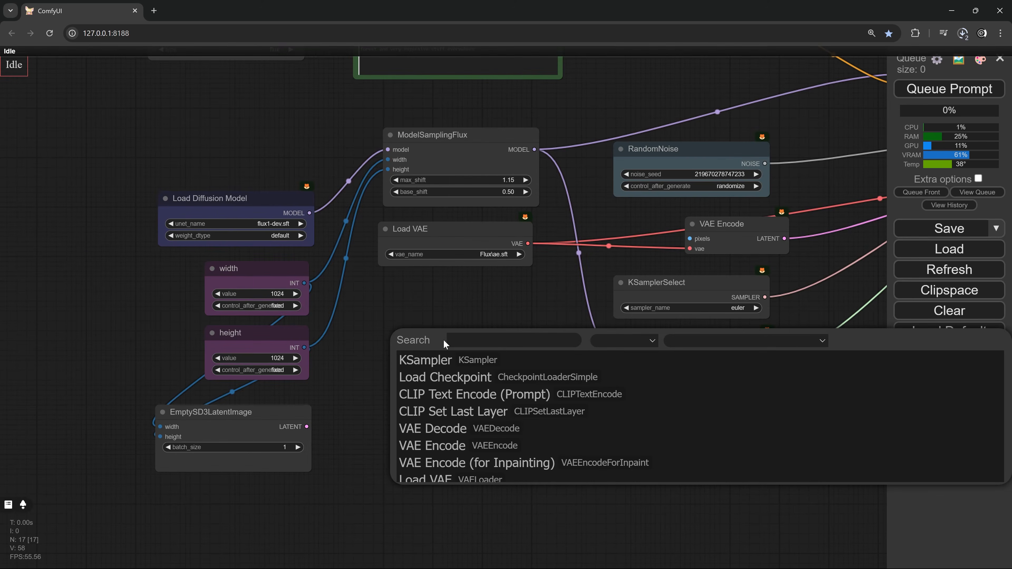
type("load")
left_click(452, 393)
left_click_drag(515, 335, 433, 307)
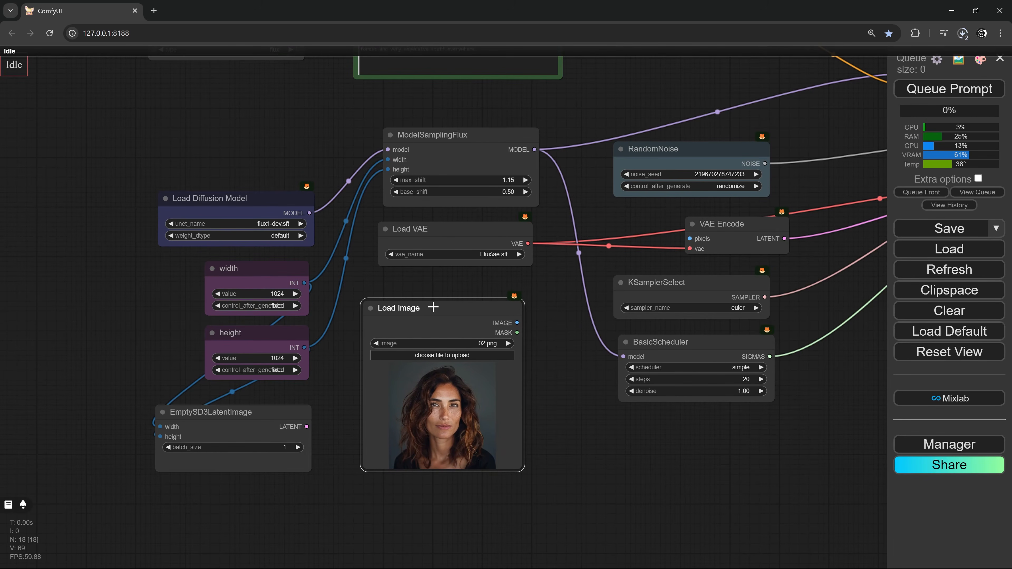
Step: Move the width and height nodes aside and add a KJNodes Resize Image node next to them
left_click_drag(280, 282, 97, 312)
left_click_drag(246, 344, 59, 378)
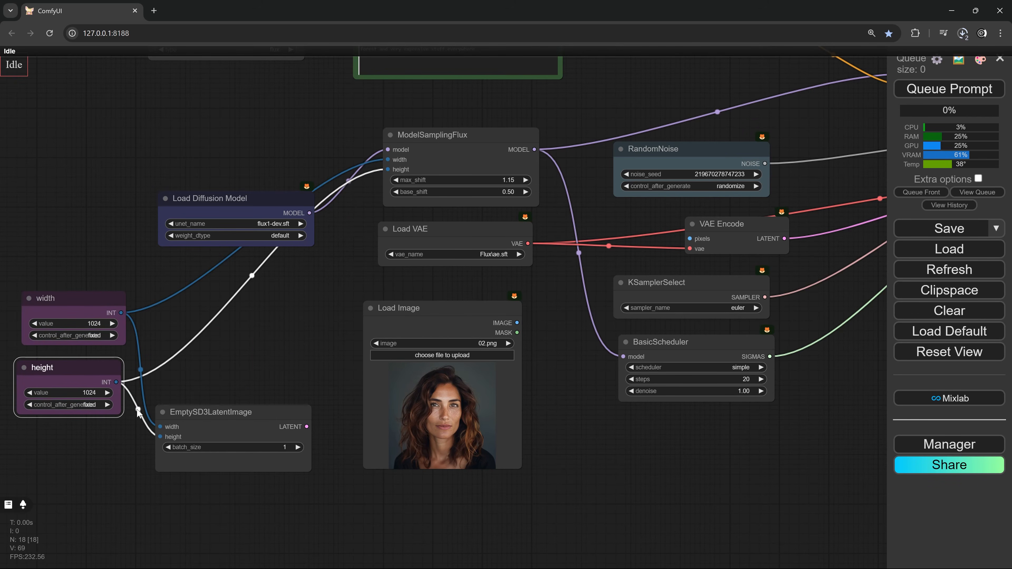
left_click_drag(257, 538, 292, 463)
double_click(293, 463)
type("re")
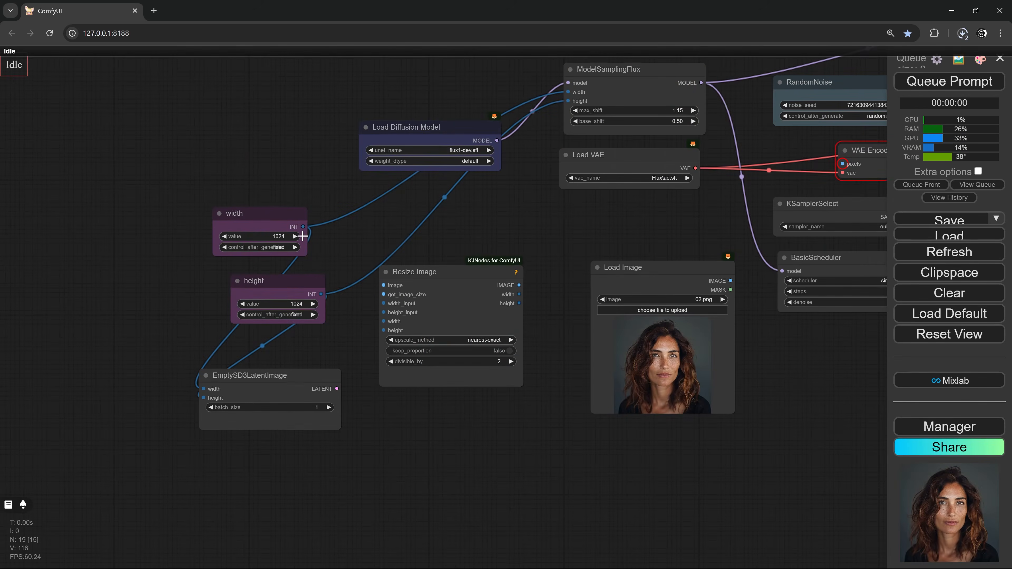
Step: Connect the width and height nodes to the width and height inputs of Resize Image
left_click_drag(290, 215, 299, 211)
left_click_drag(312, 222, 382, 322)
scroll(377, 332, "up", 4)
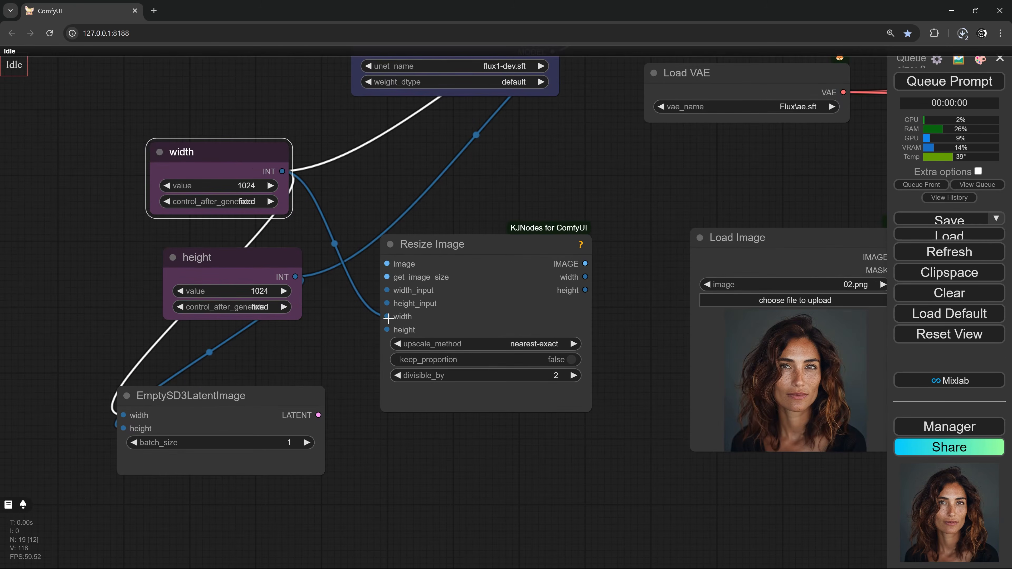
left_click_drag(292, 275, 387, 330)
Step: Move Load Image to the far side of the width and height nodes and connect its IMAGE output to Resize Image
scroll(636, 252, "down", 3)
left_click_drag(723, 240, 85, 226)
left_click_drag(195, 240, 447, 258)
Step: Delete the EmptySD3LatentImage node
left_click(332, 365)
left_click_drag(332, 365, 361, 386)
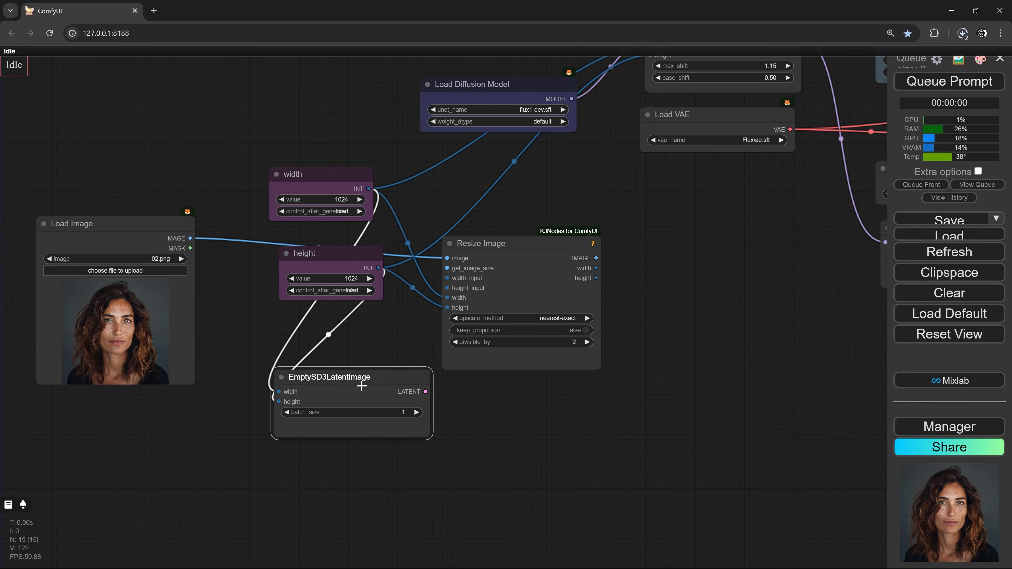
key("Delete")
Step: Connect Resize Image's IMAGE output to VAE Encode's pixels input and stack the width and height nodes between Load Image and Resize Image
left_click_drag(350, 177, 265, 251)
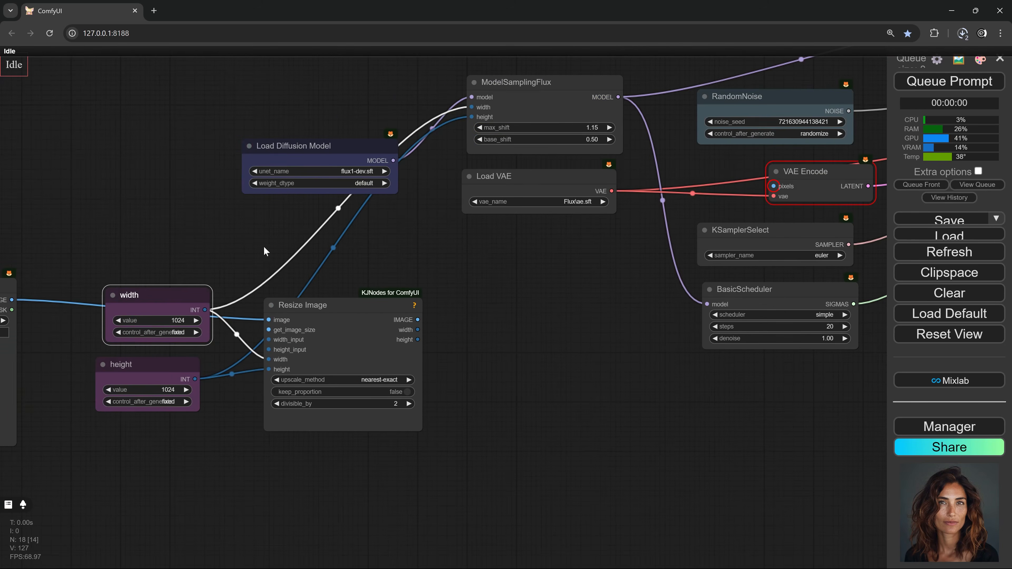
scroll(433, 325, "down", 1)
left_click_drag(434, 325, 677, 224)
left_click_drag(480, 372, 737, 289)
left_click_drag(215, 232, 269, 250)
left_click_drag(390, 304, 403, 299)
left_click_drag(398, 259, 401, 257)
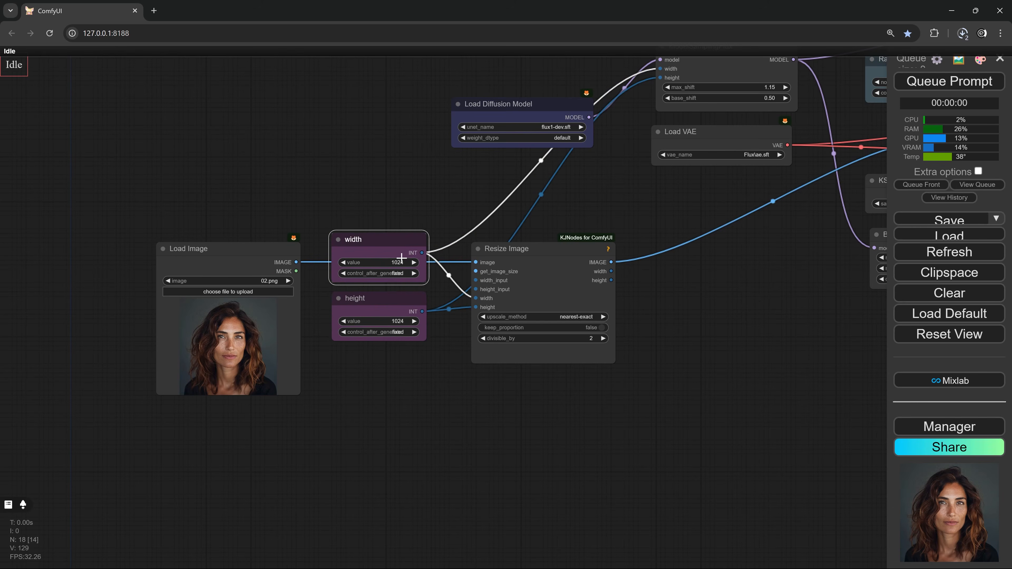
Step: Line up the Load Diffusion Model node level with ModelSamplingFlux
left_click_drag(714, 272, 498, 404)
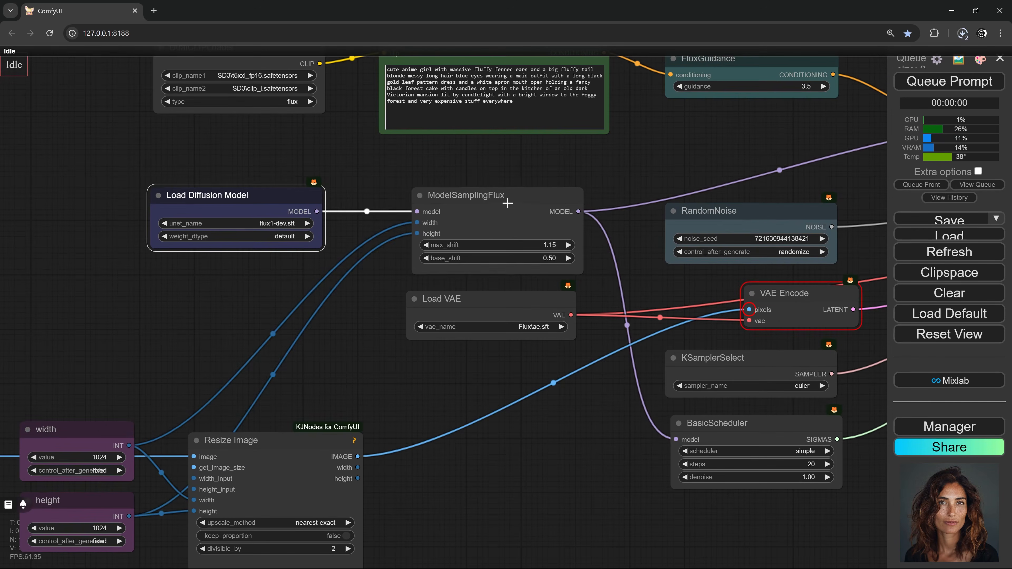
left_click(506, 201)
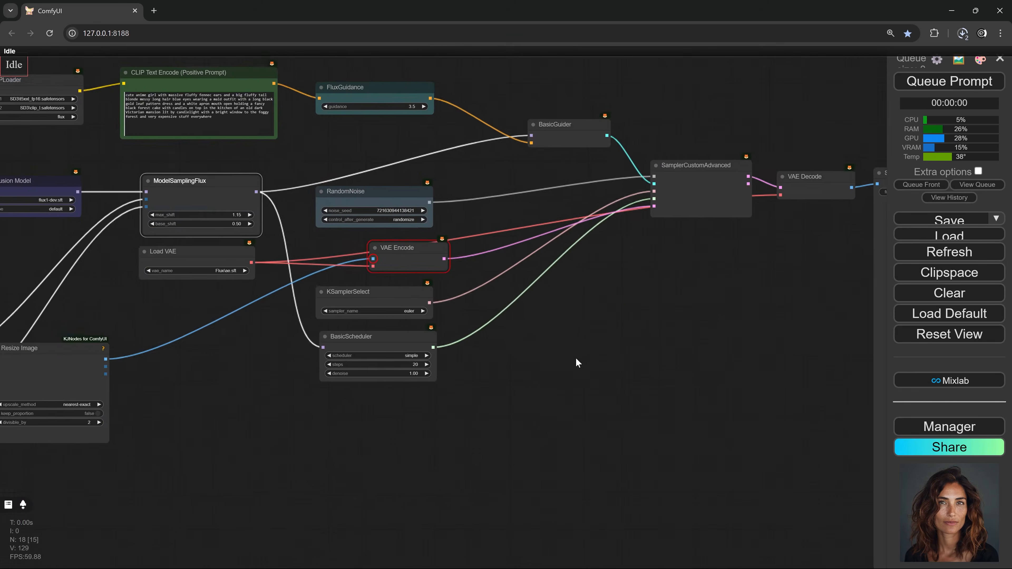
Step: Replace the positive prompt with "portrait of a woman"
left_click_drag(543, 350, 751, 412)
scroll(348, 103, "up", 5)
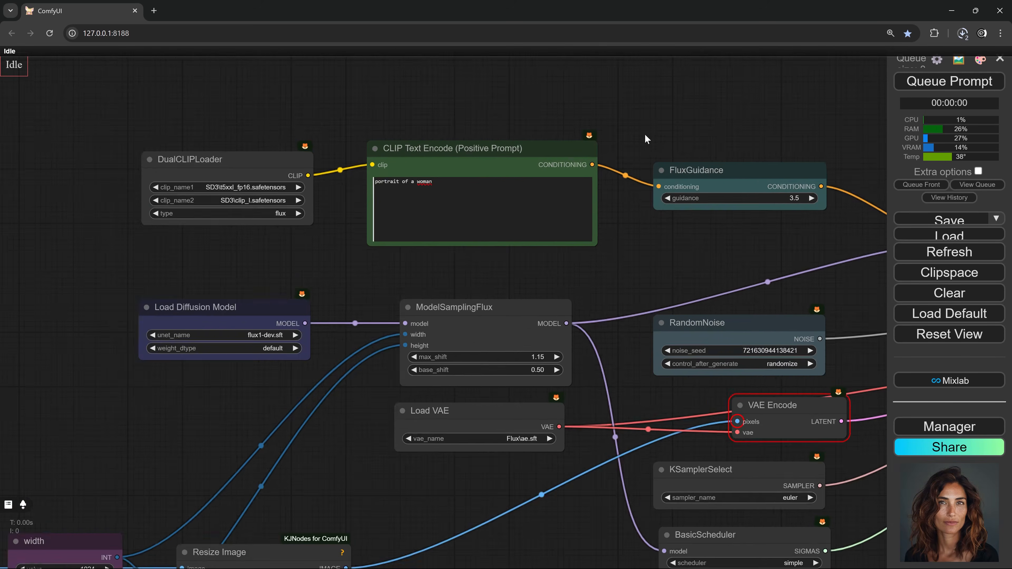
Step: Queue the prompt to run the image-to-image workflow with the "portrait of a woman" prompt
left_click_drag(644, 133, 465, 56)
scroll(636, 263, "down", 3)
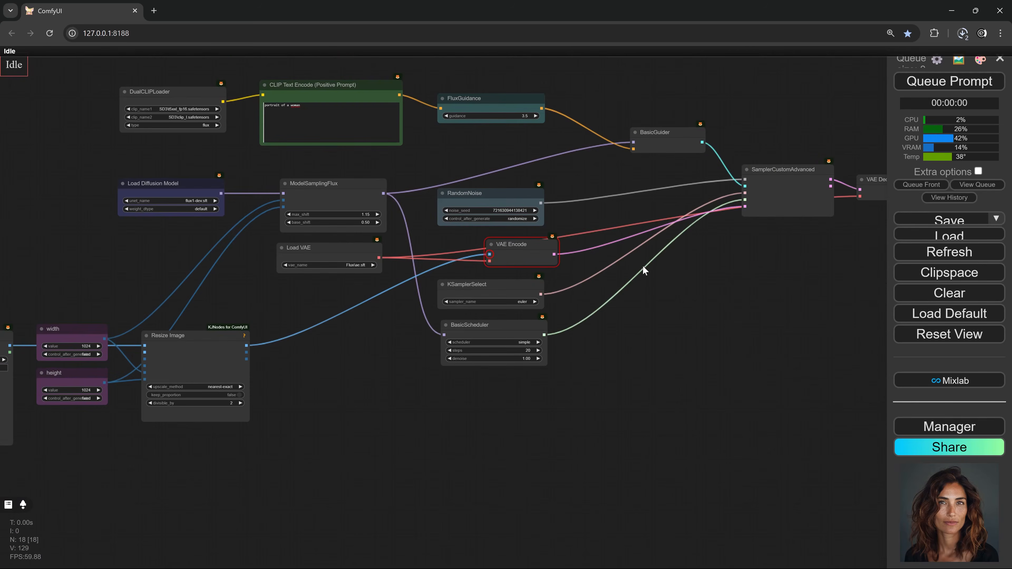
scroll(580, 286, "up", 2)
scroll(581, 286, "up", 2)
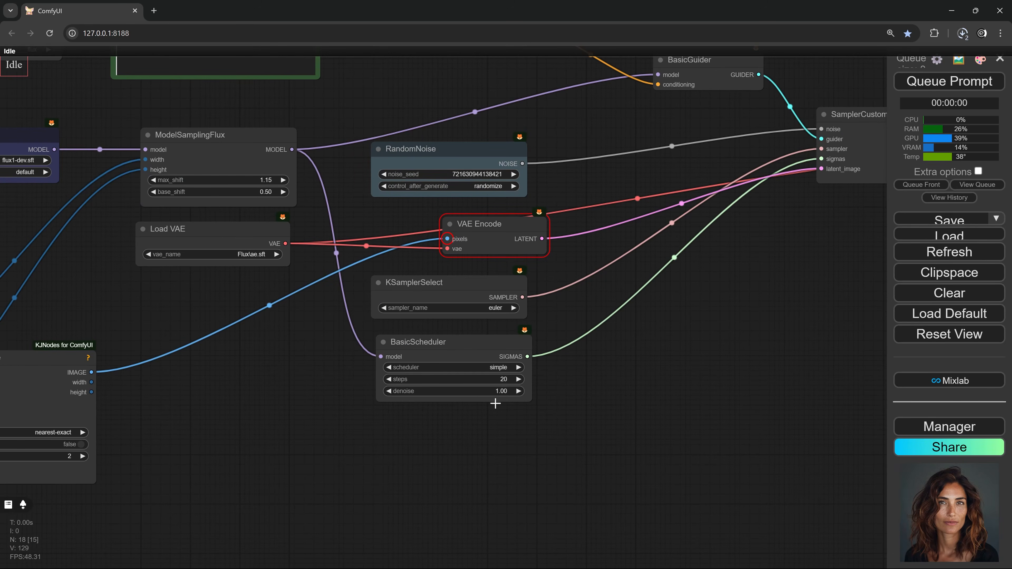
left_click(949, 81)
Step: Examine the generated portrait in Save Image and compare it with the source portrait in Load Image
scroll(746, 310, "down", 5)
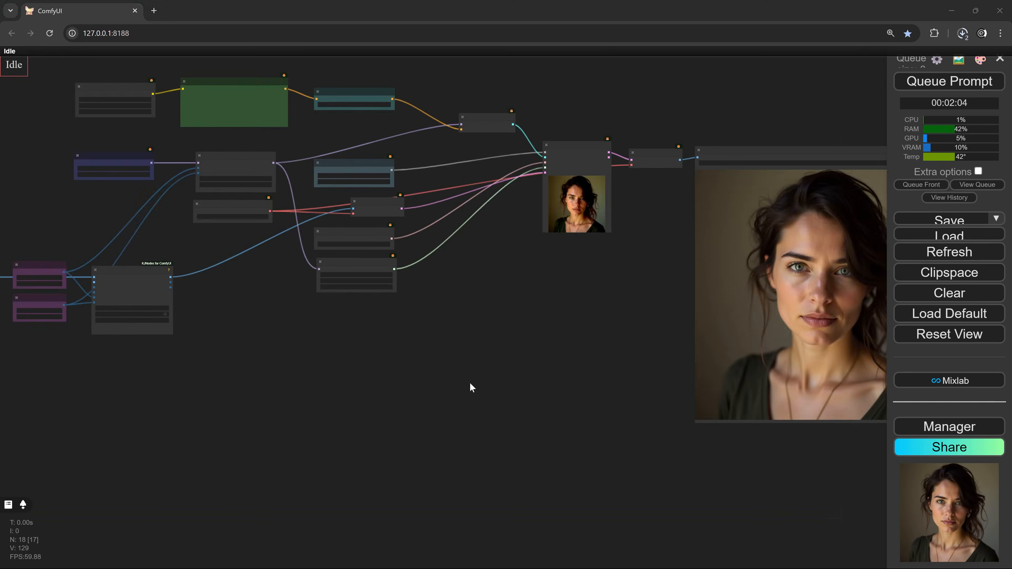
left_click_drag(469, 386, 274, 413)
scroll(596, 318, "up", 3)
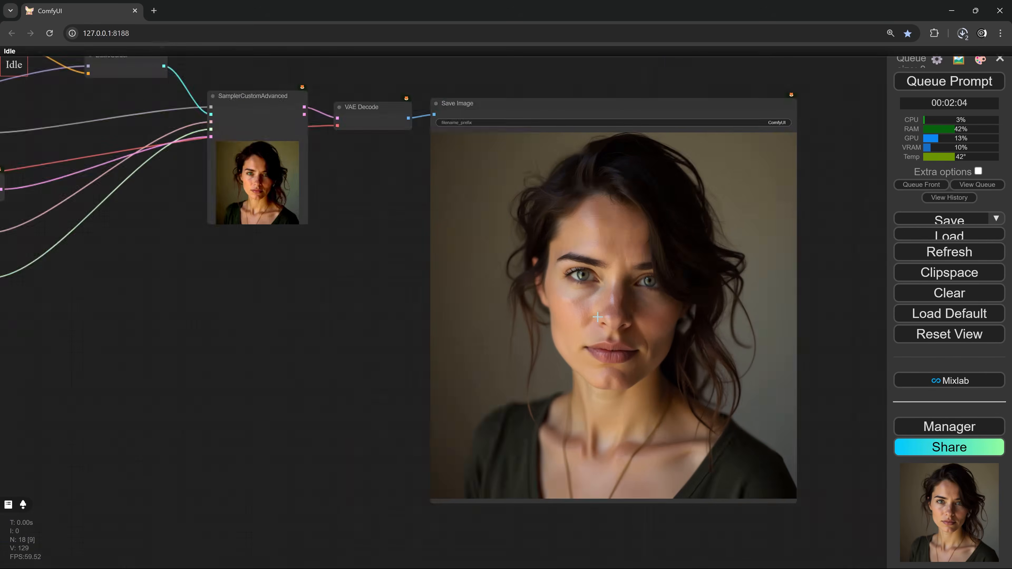
scroll(596, 317, "up", 4)
scroll(630, 313, "up", 4)
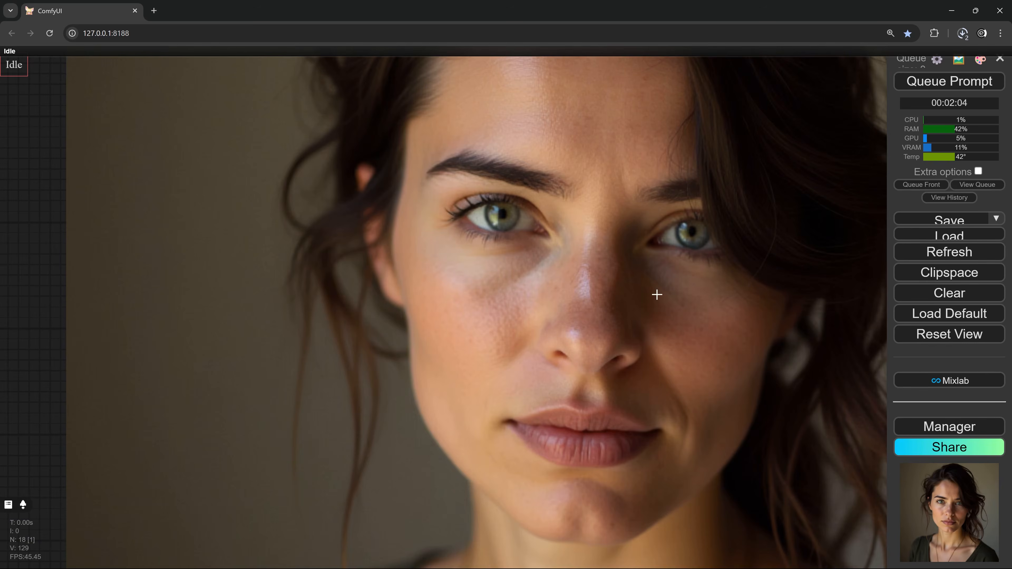
scroll(649, 284, "down", 6)
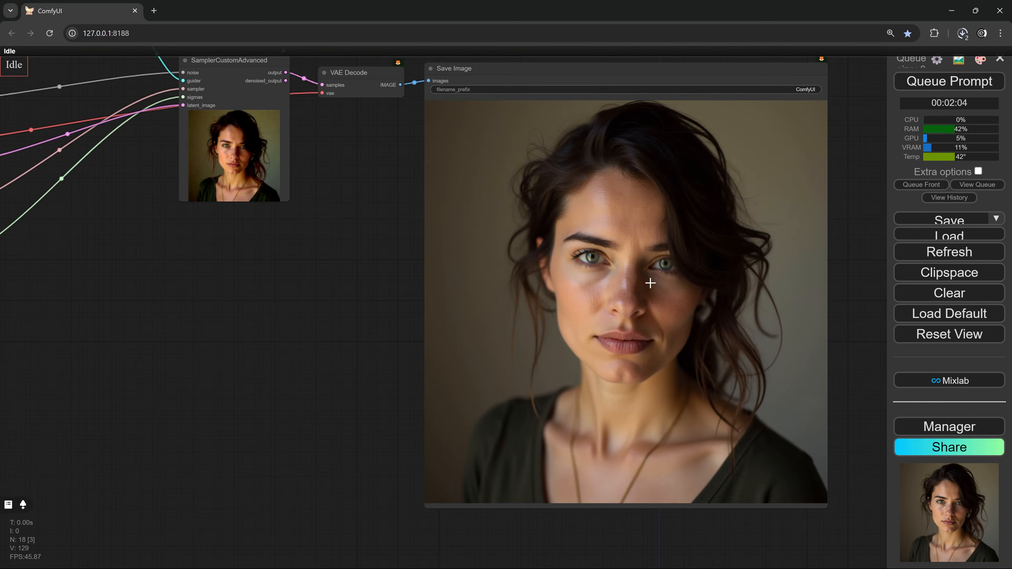
scroll(650, 283, "down", 5)
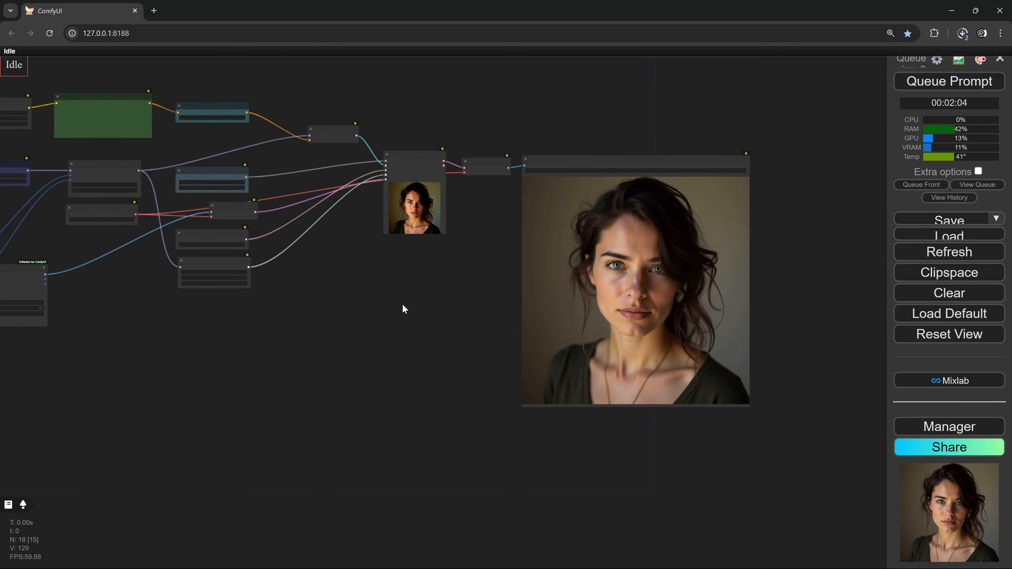
left_click_drag(402, 305, 784, 317)
scroll(272, 326, "up", 10)
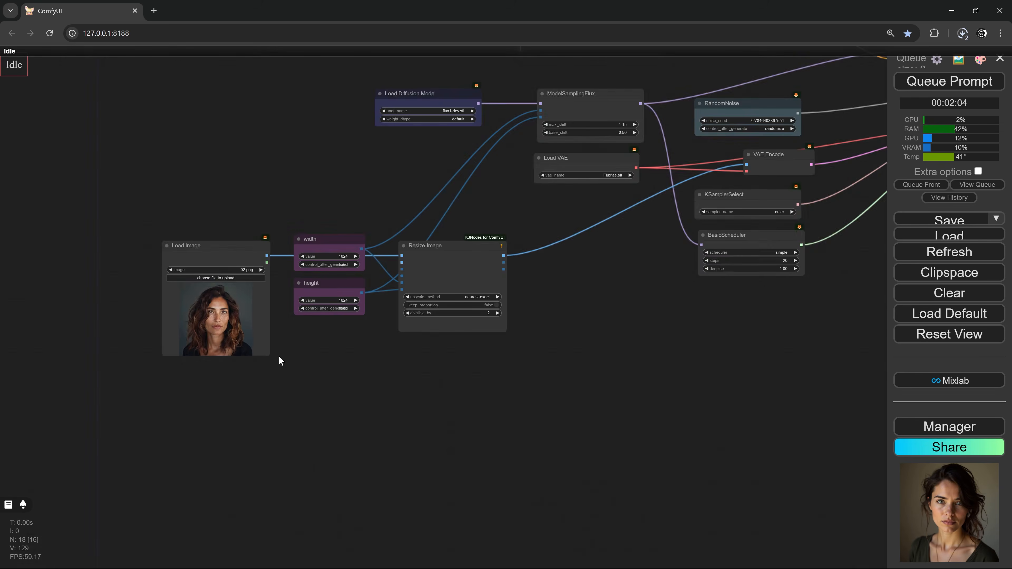
scroll(270, 303, "up", 3)
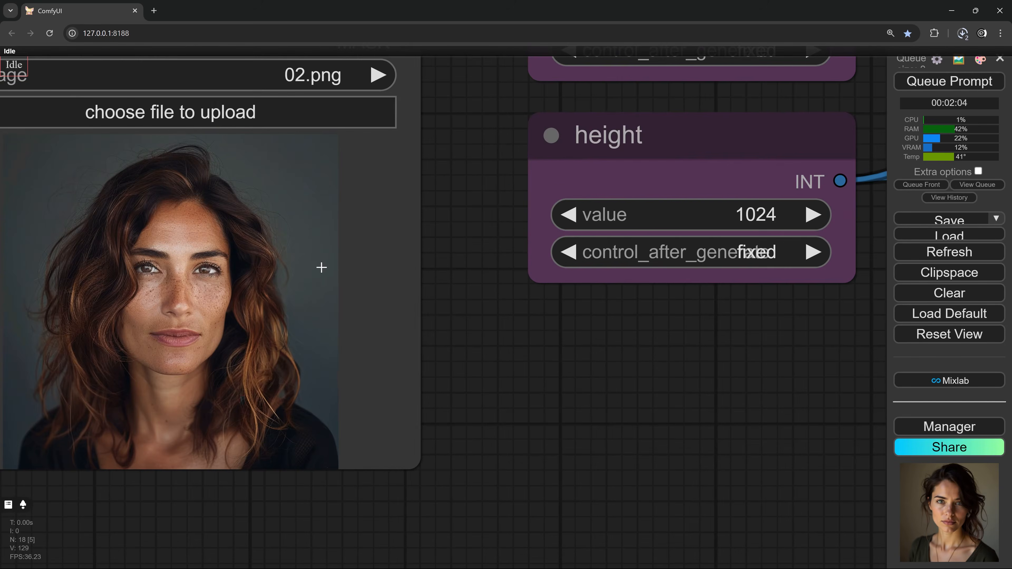
scroll(165, 303, "up", 9)
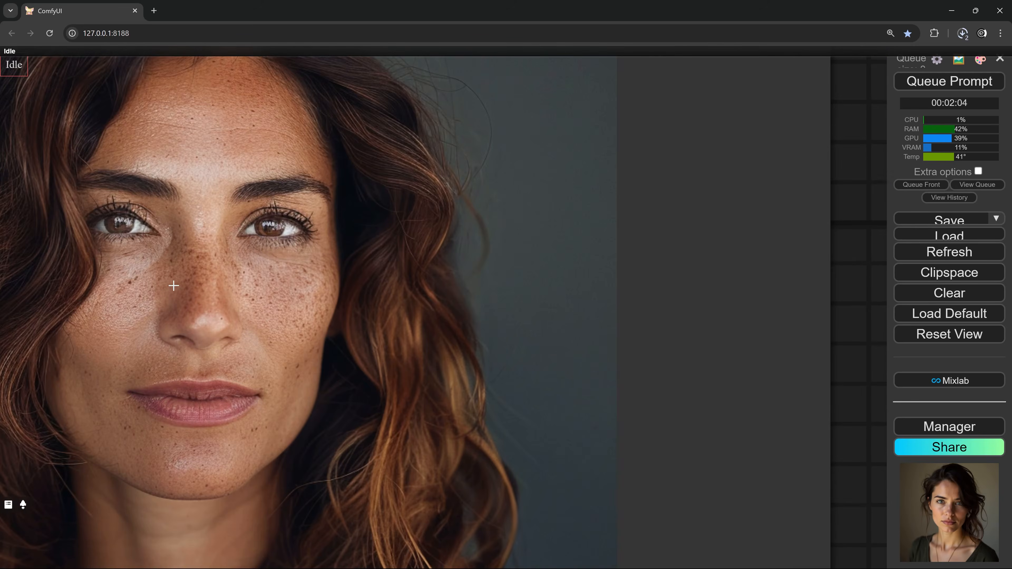
scroll(172, 285, "down", 8)
scroll(184, 283, "down", 10)
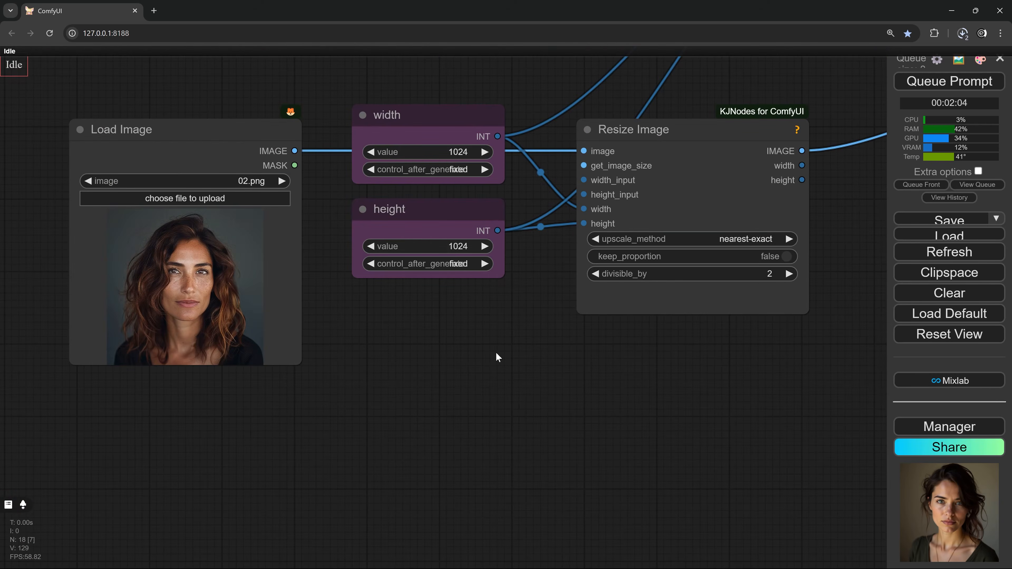
Step: Set the BasicScheduler denoise to 0.8
scroll(439, 371, "down", 2)
left_click_drag(749, 291, 512, 372)
left_click_drag(706, 380, 514, 375)
scroll(514, 340, "up", 7)
left_click(494, 378)
type("0.8")
key("Return")
Step: Change the positive prompt to "portrait of a man"
scroll(606, 210, "down", 5)
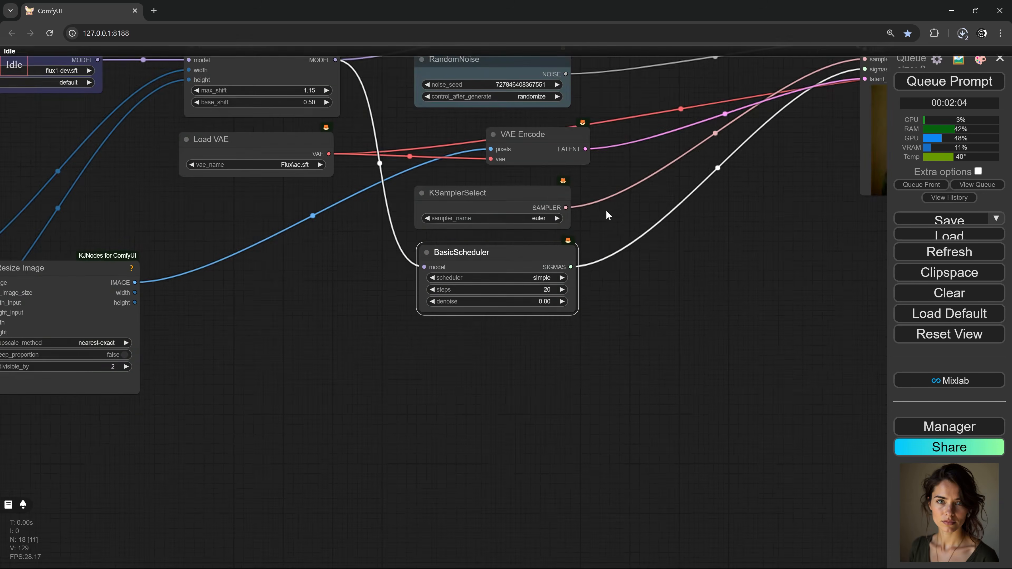
left_click_drag(606, 209, 572, 366)
scroll(571, 365, "up", 2)
scroll(195, 95, "up", 6)
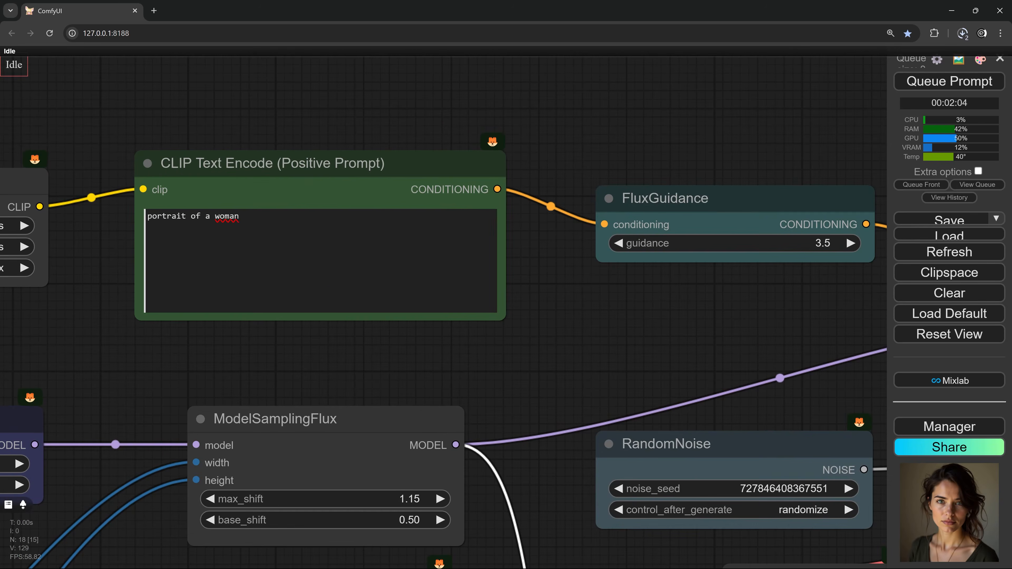
double_click(227, 215)
type("man")
left_click(277, 74)
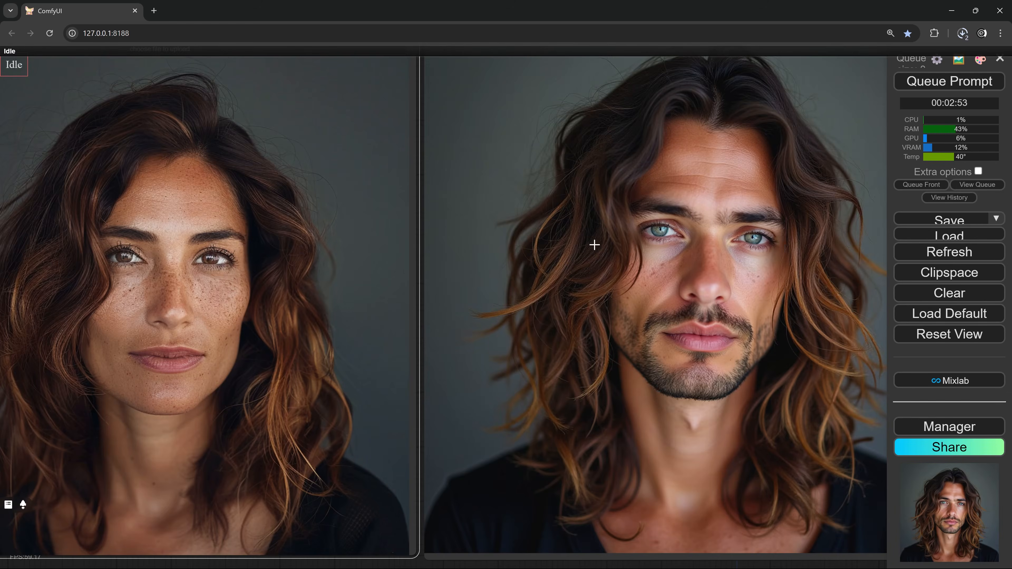
Step: Inspect the generated portrait of the man and shrink the Save Image node
scroll(563, 304, "up", 5)
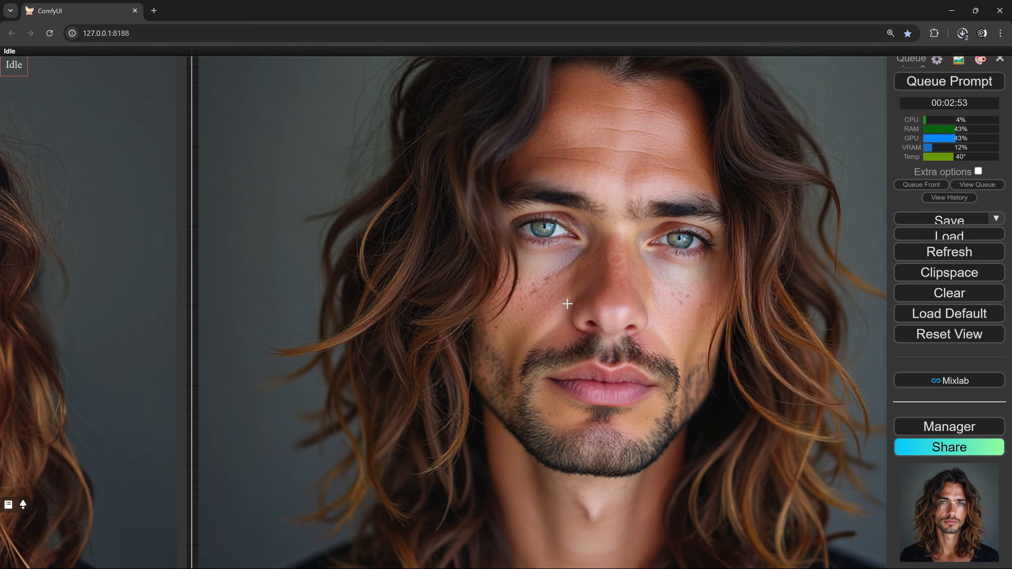
scroll(567, 304, "down", 6)
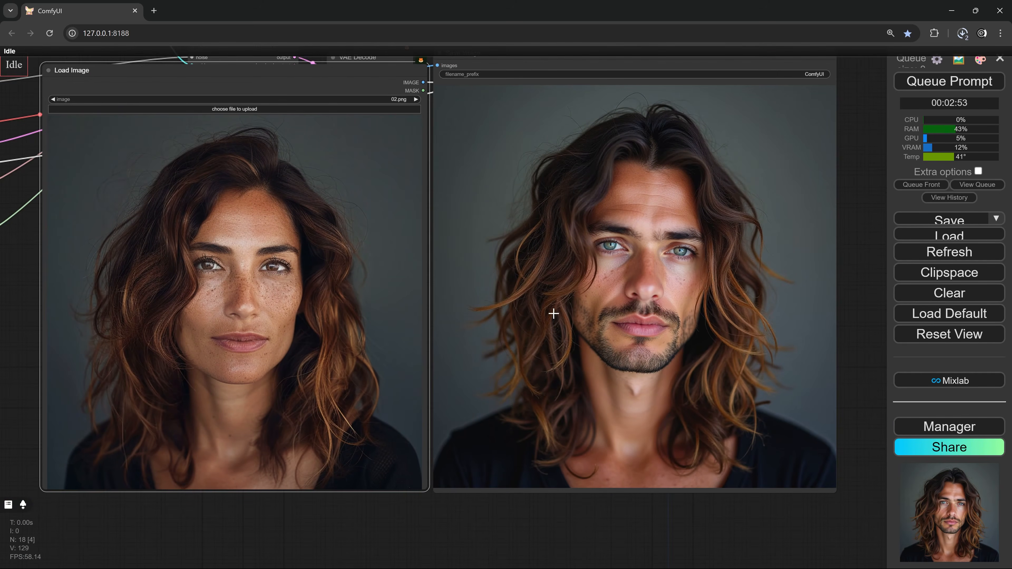
scroll(511, 337, "down", 6)
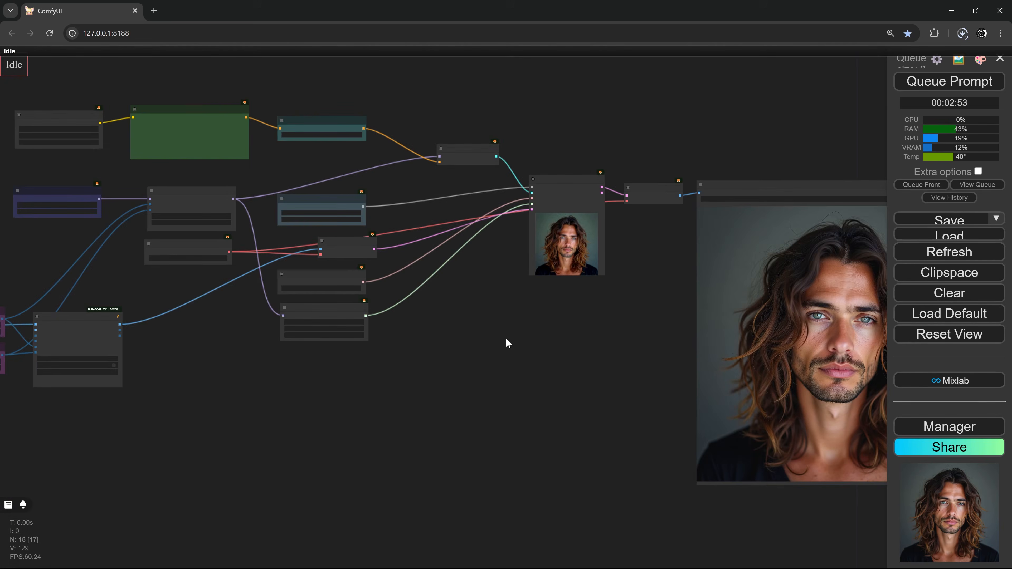
scroll(429, 333, "up", 5)
scroll(439, 329, "down", 4)
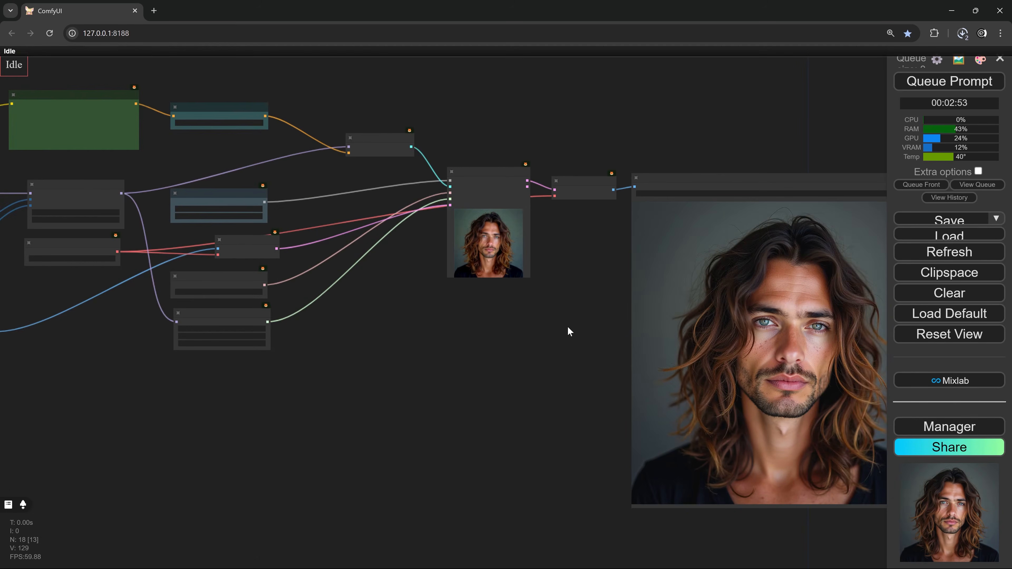
scroll(566, 332, "up", 2)
left_click_drag(710, 507, 622, 366)
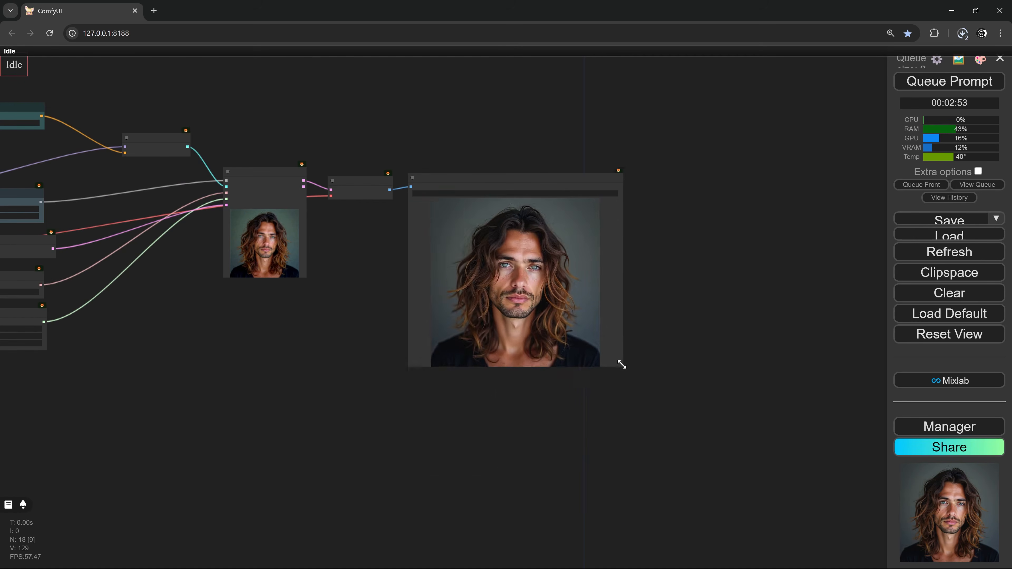
left_click_drag(622, 367, 610, 337)
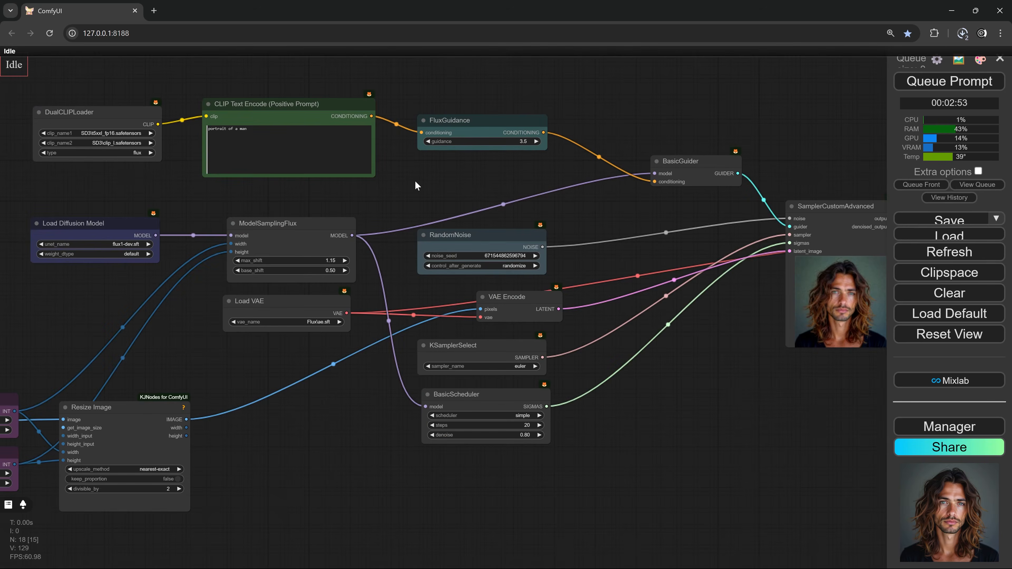
Step: Duplicate the positive prompt, FluxGuidance, BasicGuider, SamplerCustomAdvanced, VAE Decode and Save Image nodes together, keeping their incoming connections
scroll(414, 181, "down", 2)
left_click_drag(367, 182, 266, 192)
left_click(235, 128)
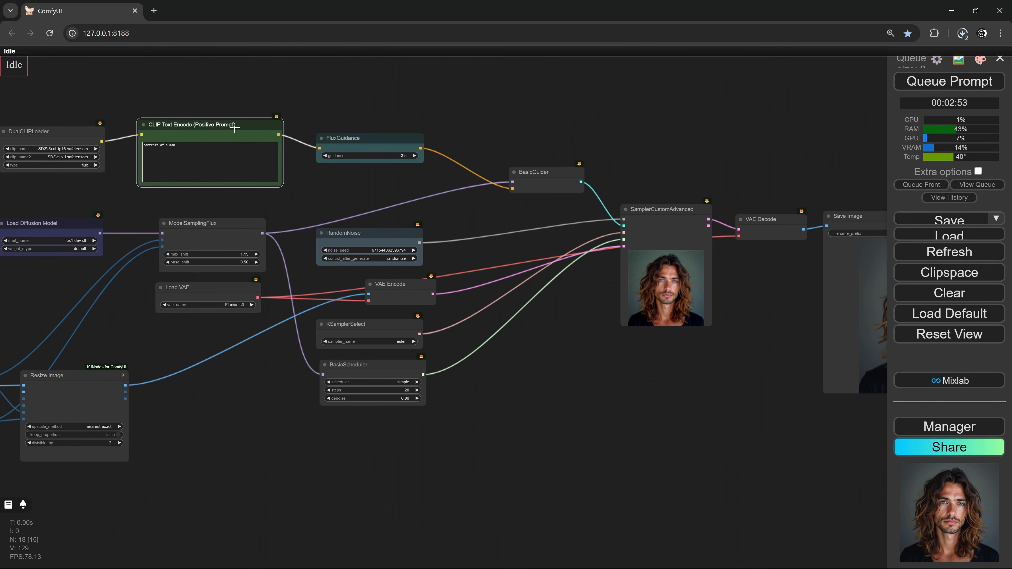
left_click(391, 139, "shift")
scroll(550, 181, "up", 3)
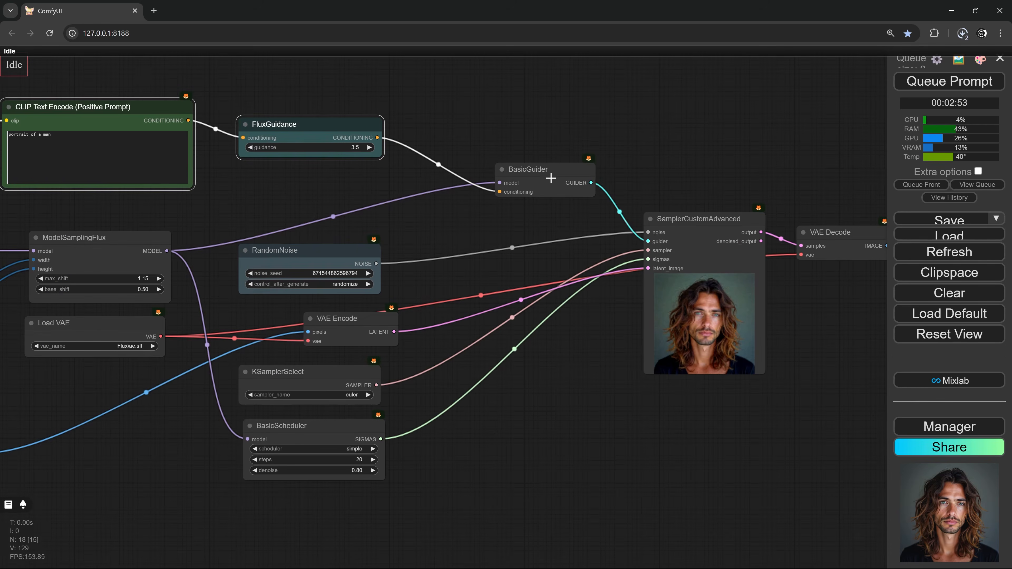
left_click(549, 170, "shift")
left_click_drag(659, 174, 421, 171)
left_click(452, 218, "shift")
left_click(594, 233)
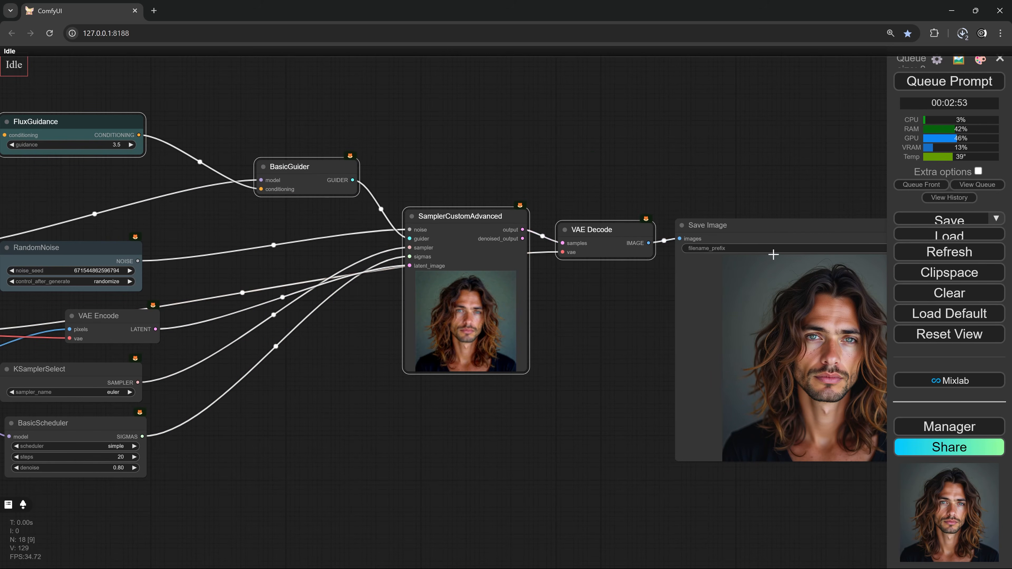
left_click(768, 234, "shift")
scroll(549, 309, "down", 4)
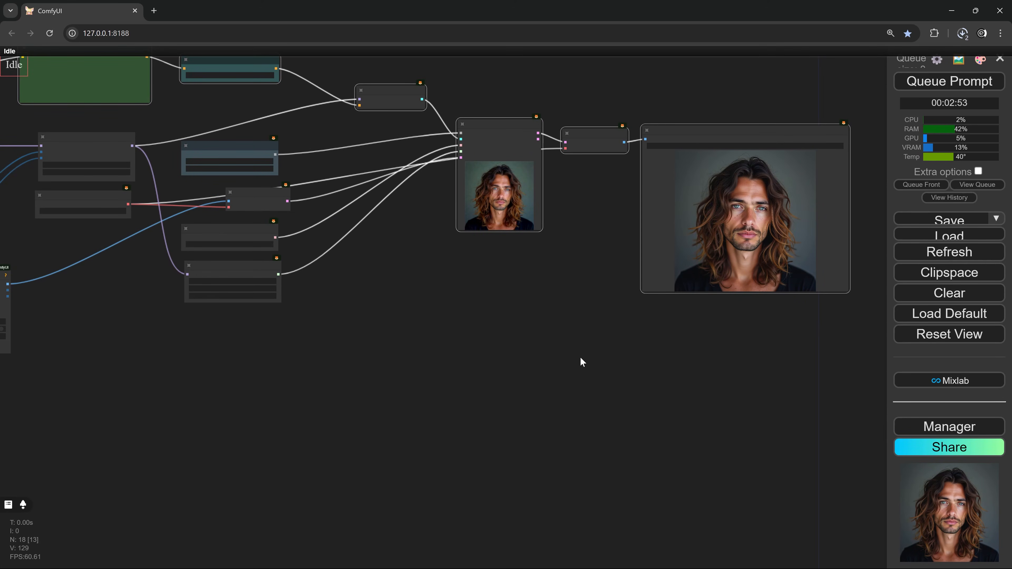
key("ctrl+shift+v")
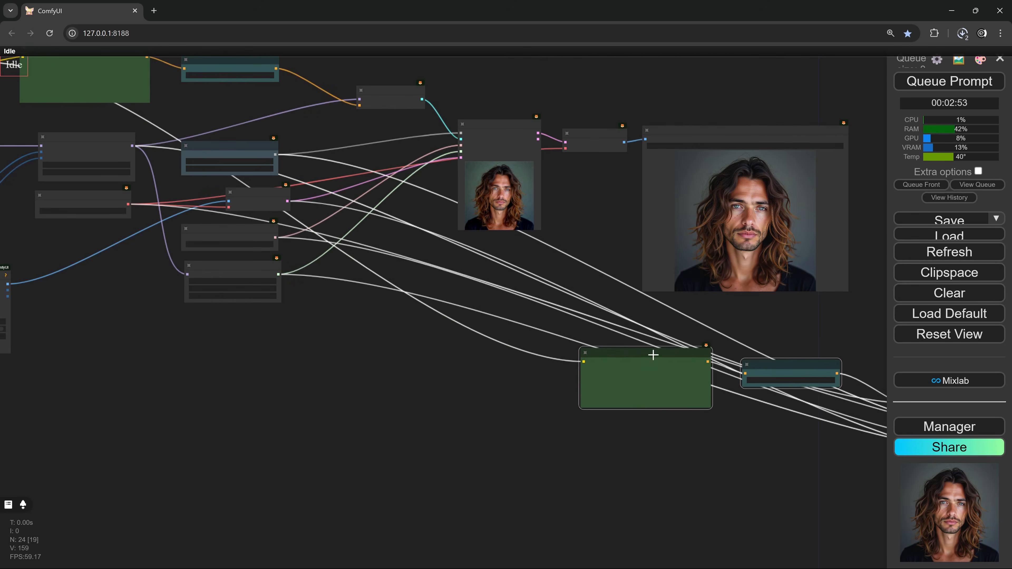
Step: Place the duplicated nodes below the original chain and bring the copied SamplerCustomAdvanced and BasicGuider level with the copied FluxGuidance
left_click_drag(653, 354, 302, 400)
left_click_drag(533, 401, 527, 318)
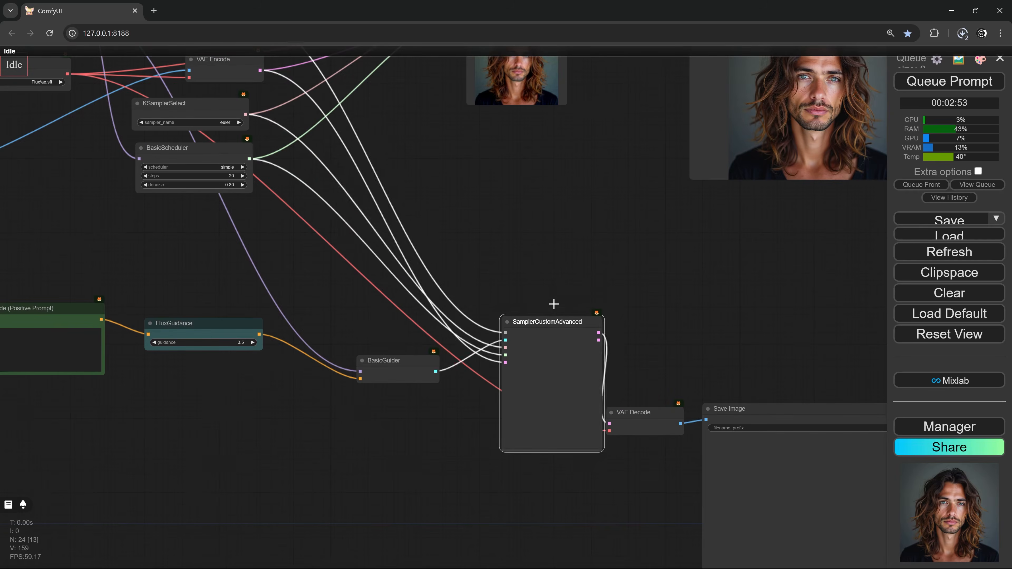
left_click_drag(413, 369, 368, 316)
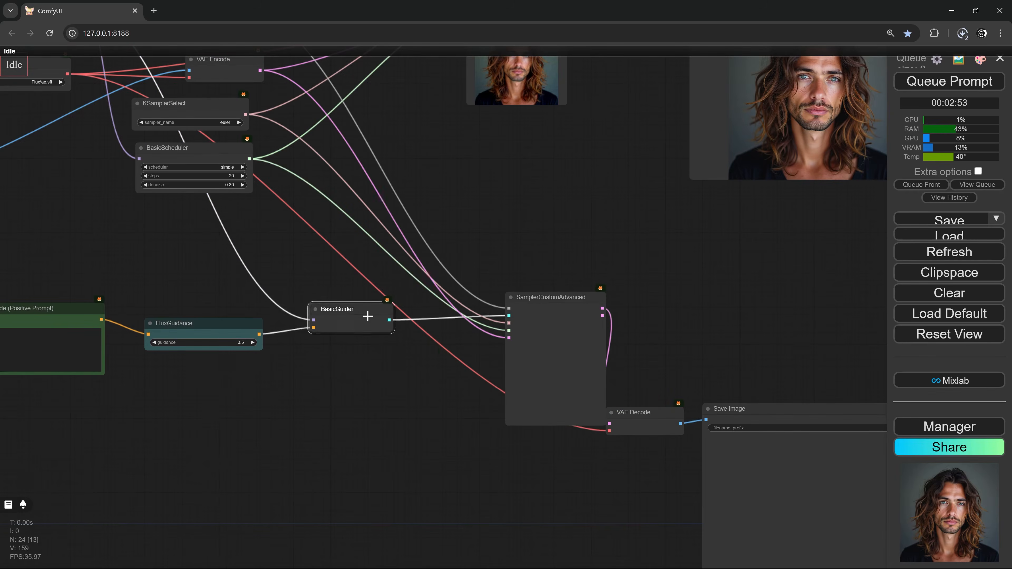
Step: Add a SplitSigmas node between the two sampler chains and connect BasicScheduler's SIGMAS output to its sigmas input
left_click_drag(471, 162, 435, 272)
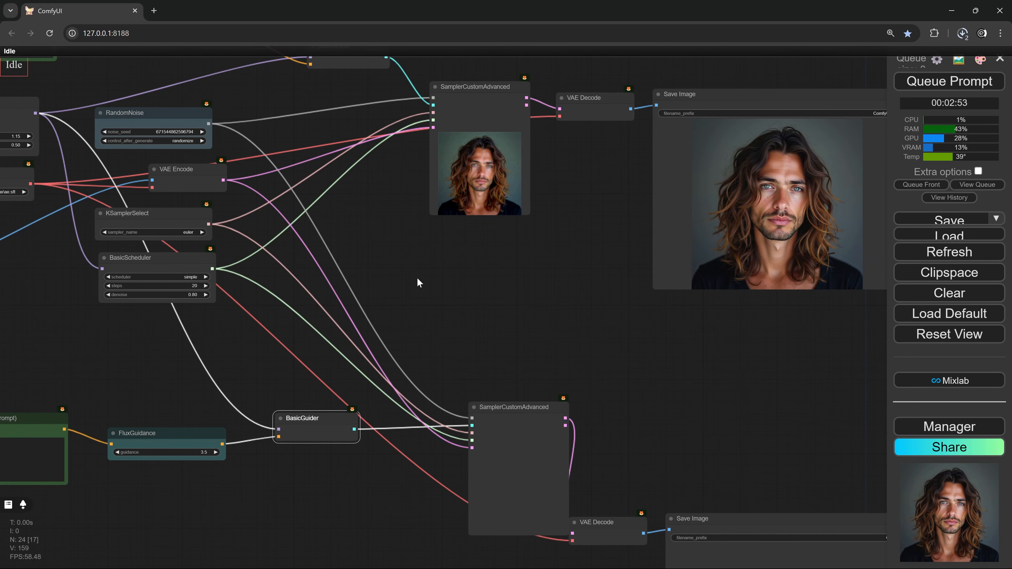
double_click(404, 266)
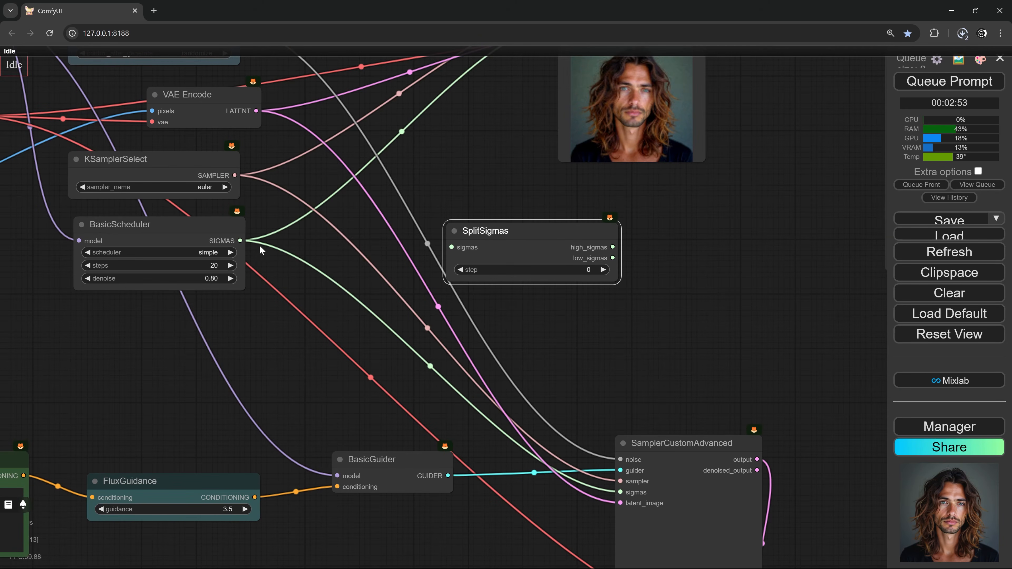
left_click_drag(240, 240, 452, 247)
left_click_drag(535, 197, 404, 278)
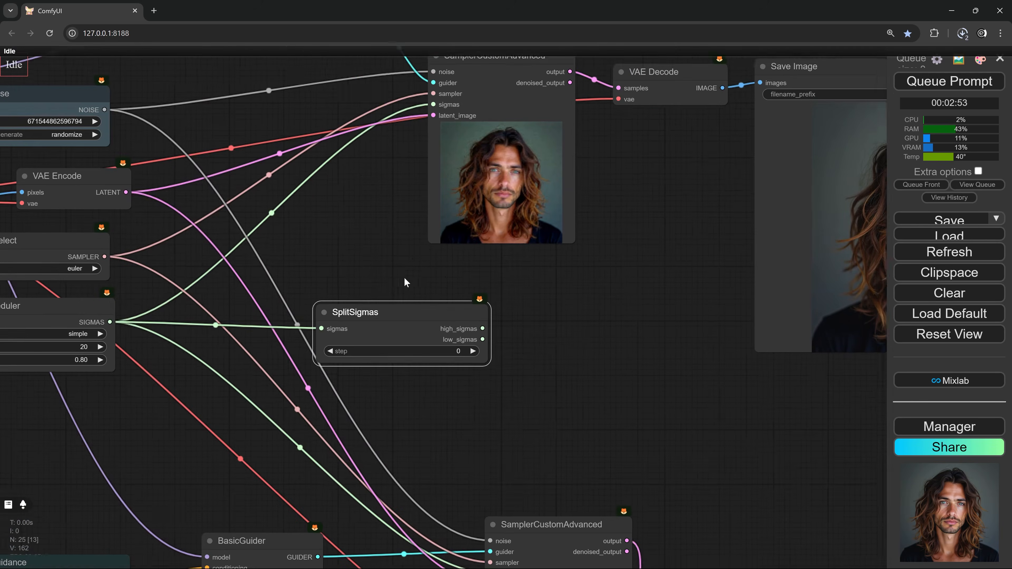
Step: Connect SplitSigmas' high_sigmas to the original SamplerCustomAdvanced's sigmas input and low_sigmas to the copied sampler's sigmas input
scroll(425, 275, "down", 1)
left_click_drag(442, 316, 367, 317)
left_click_drag(427, 338, 381, 188)
left_click_drag(352, 402, 433, 428)
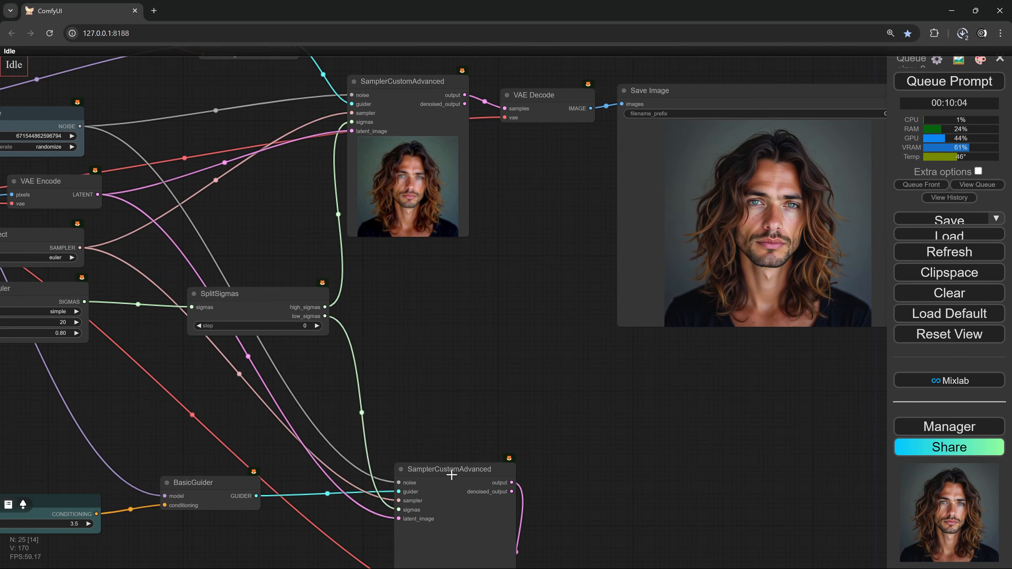
Step: Move the copied SamplerCustomAdvanced below the original and connect the original's denoised_output to the copy's latent_image input
left_click_drag(452, 470, 419, 346)
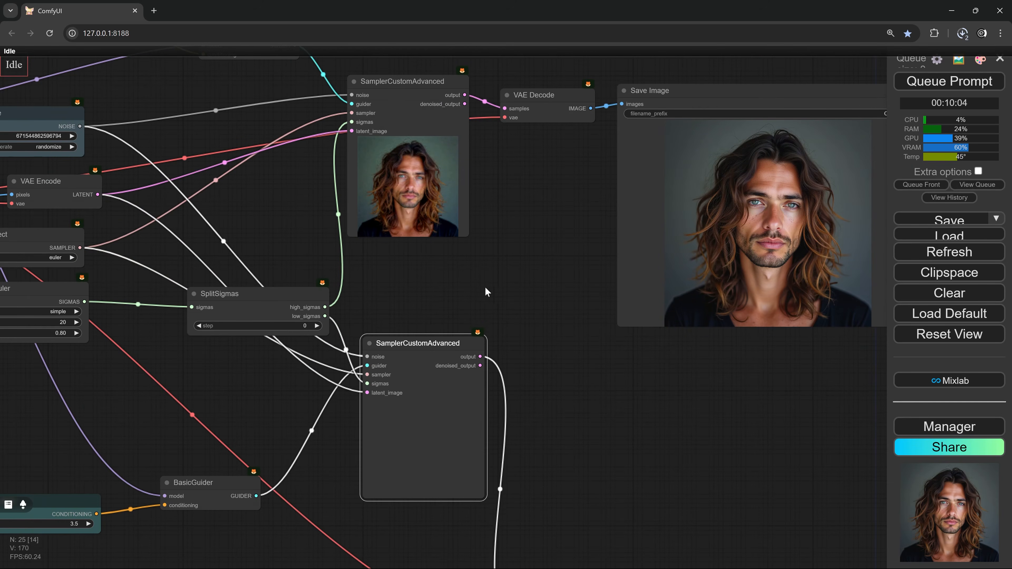
left_click_drag(520, 280, 513, 319)
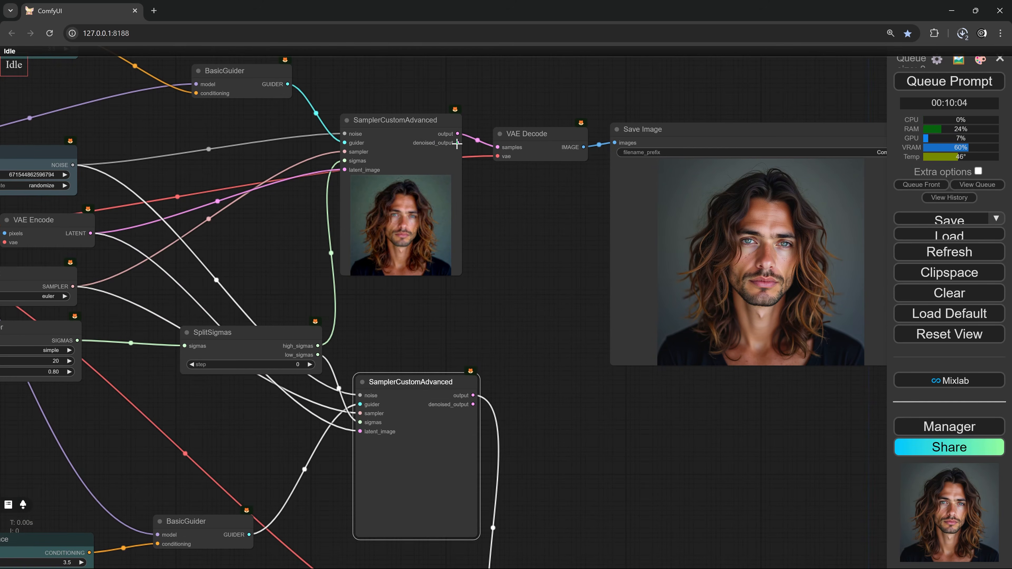
left_click_drag(457, 143, 360, 431)
Step: Delete the original VAE Decode and Save Image nodes attached to the first SamplerCustomAdvanced
left_click_drag(566, 271, 488, 319)
left_click_drag(623, 178, 625, 84)
left_click_drag(474, 182, 556, 145)
left_click(622, 90)
key("Delete")
left_click(563, 236)
Step: Tidy the layout by stacking the two SamplerCustomAdvanced nodes and centring SplitSigmas between BasicScheduler and the samplers
scroll(539, 215, "down", 8)
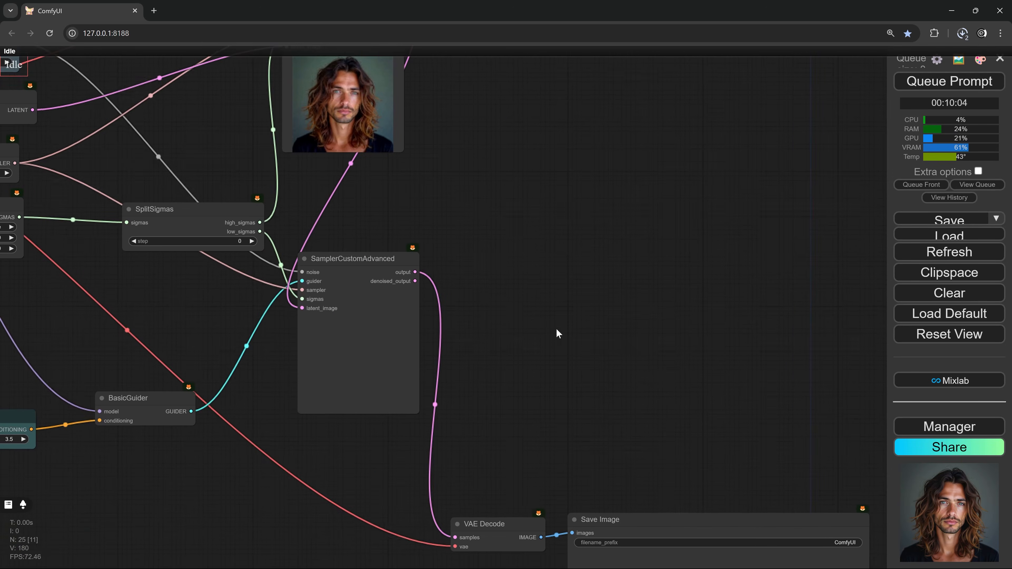
left_click_drag(612, 335, 607, 302)
left_click_drag(497, 390, 479, 364)
left_click_drag(515, 149, 657, 417)
scroll(618, 332, "down", 2)
left_click_drag(517, 165, 542, 181)
left_click_drag(518, 384, 533, 347)
scroll(399, 411, "up", 4)
left_click_drag(387, 409, 488, 379)
left_click_drag(485, 284, 434, 283)
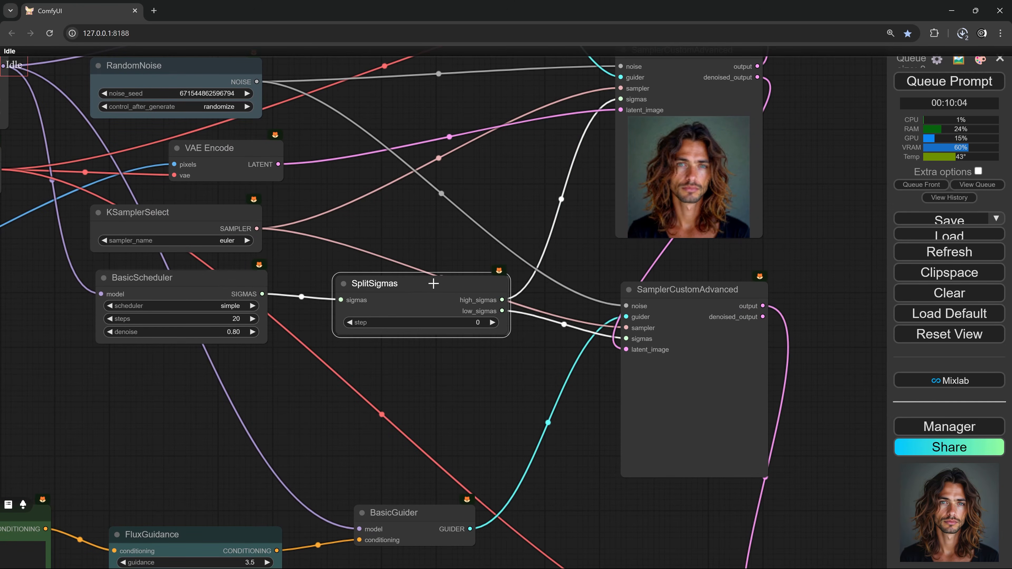
Step: Set the SplitSigmas step value to 2
scroll(434, 283, "up", 3)
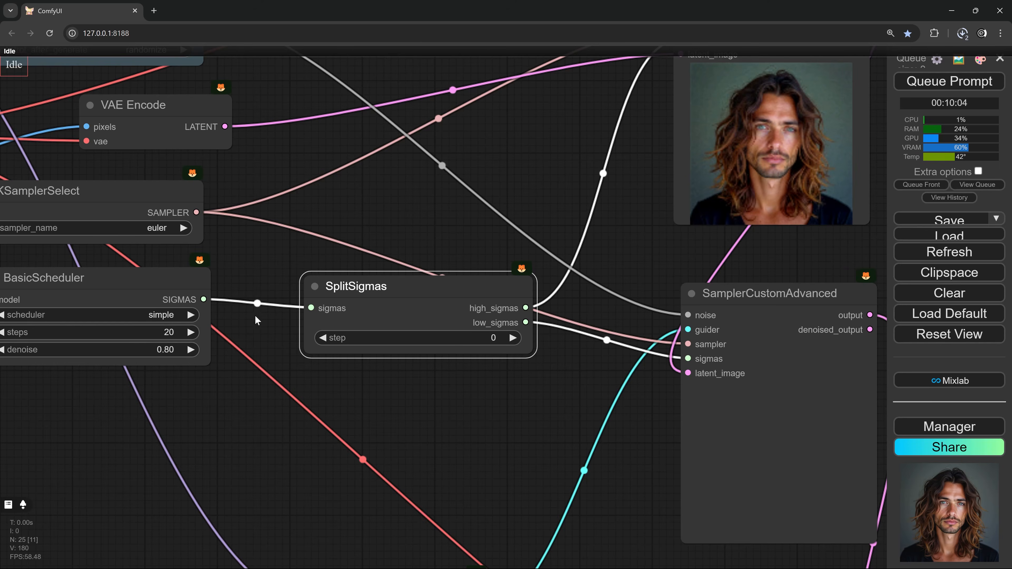
left_click_drag(253, 319, 389, 285)
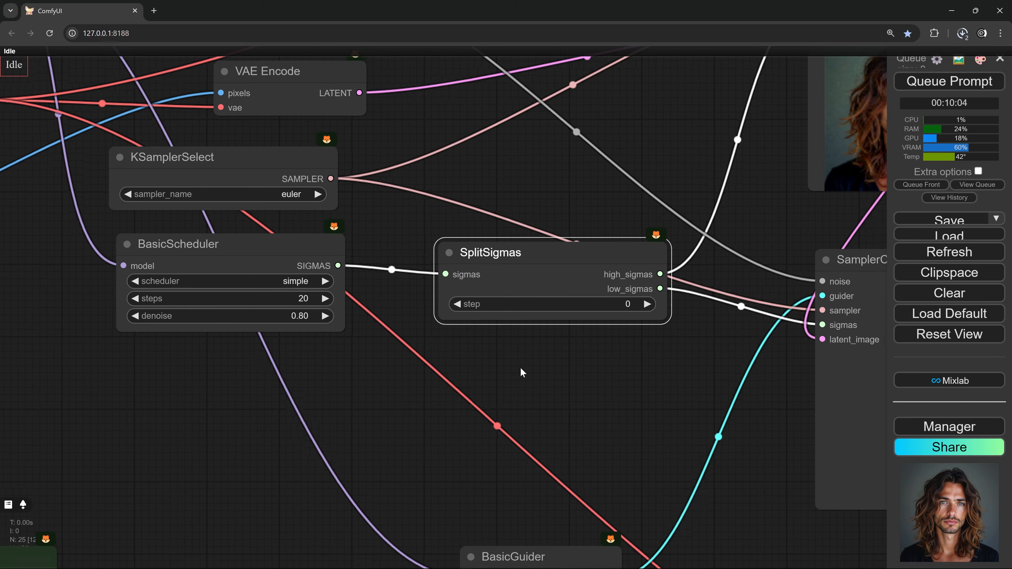
left_click_drag(572, 363, 351, 382)
left_click(427, 322)
left_click(428, 322)
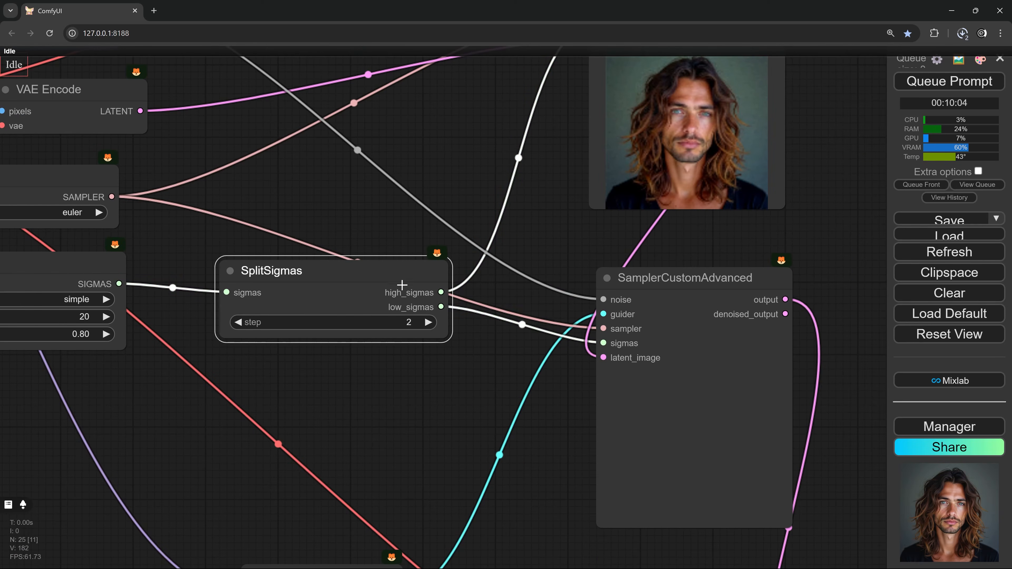
mouse_move(387, 277)
left_mouse_down()
mouse_move(388, 254)
mouse_move(370, 258)
mouse_move(392, 270)
left_mouse_up()
Step: Examine how BasicScheduler, SplitSigmas and the two SamplerCustomAdvanced nodes are wired together
scroll(392, 270, "down", 3)
left_click_drag(344, 348, 503, 325)
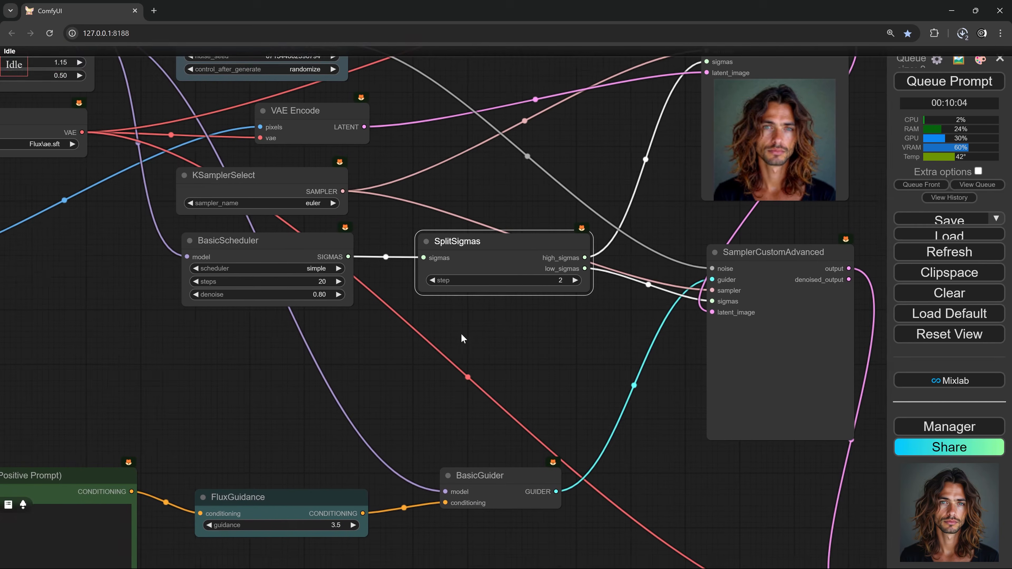
left_click_drag(100, 329, 248, 367)
scroll(416, 355, "down", 3)
scroll(403, 334, "up", 6)
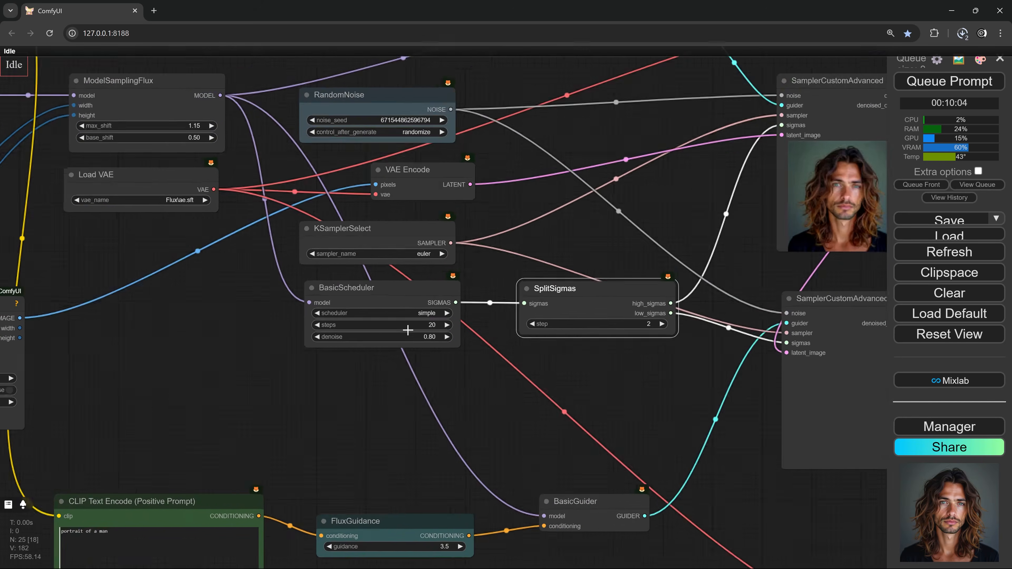
scroll(470, 354, "down", 7)
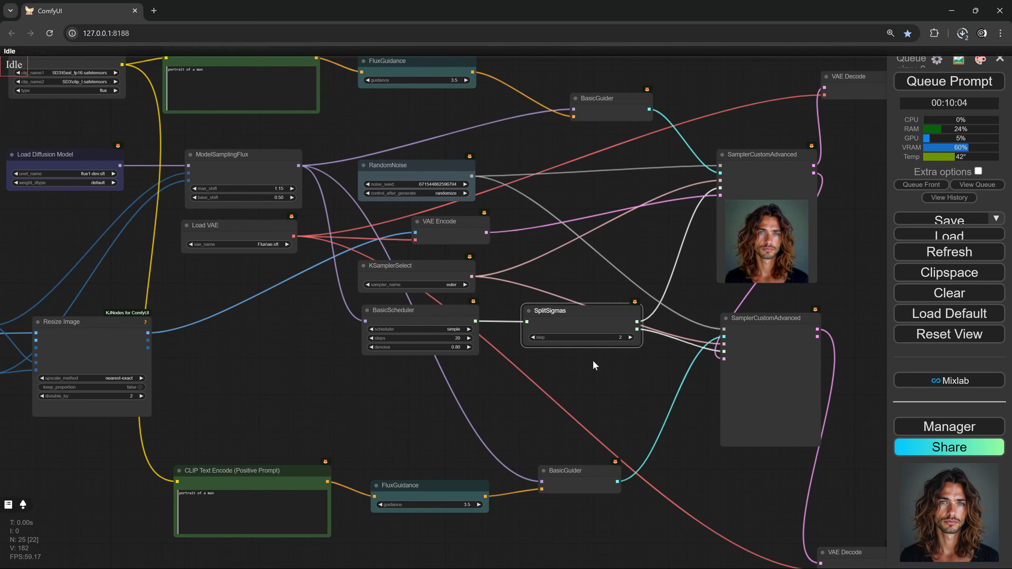
left_click_drag(572, 257, 246, 279)
scroll(295, 259, "up", 4)
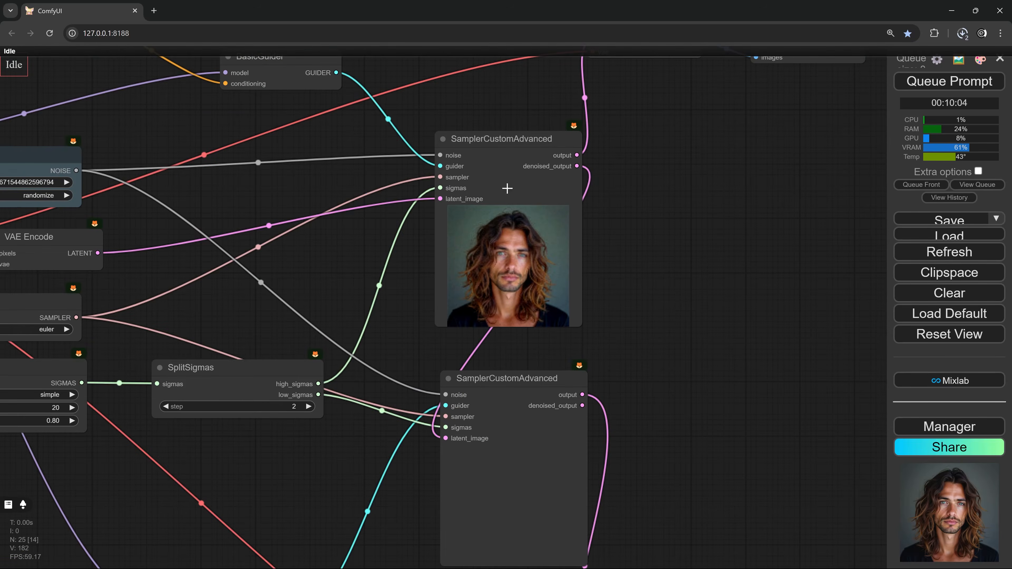
scroll(607, 278, "down", 3)
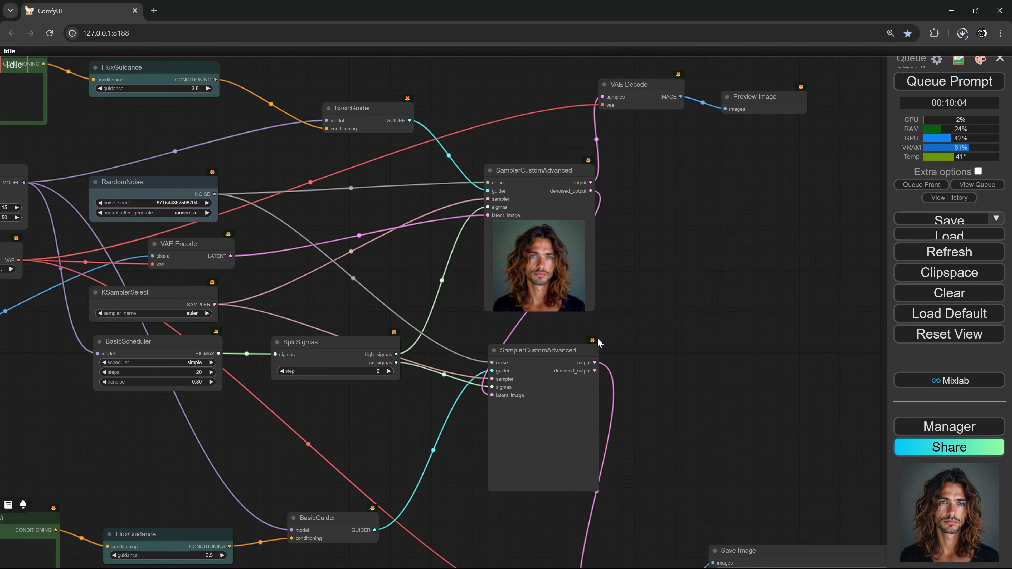
scroll(599, 336, "up", 5)
left_click_drag(511, 367, 518, 360)
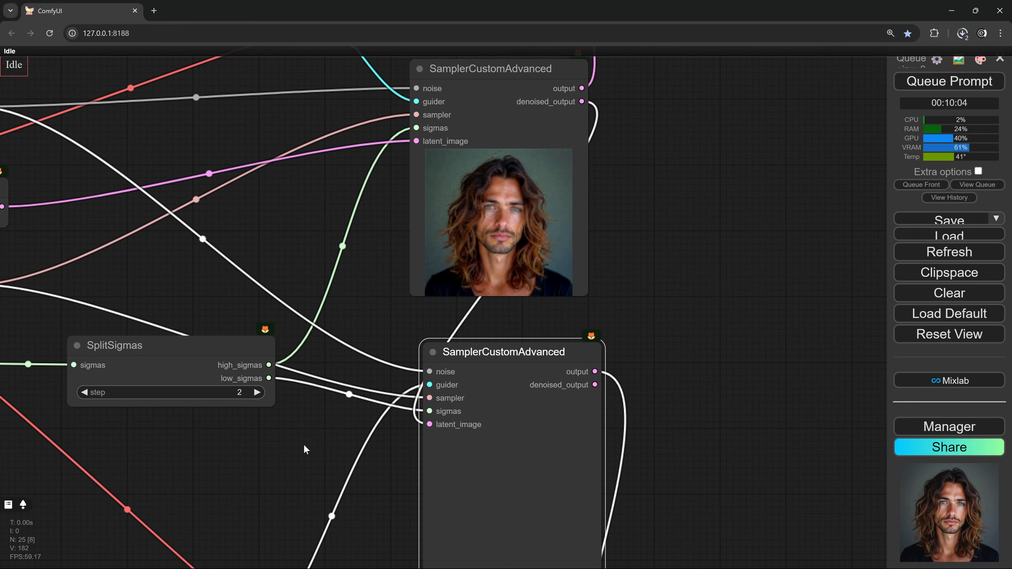
Step: Change the prompt in the CLIP Text Encode node feeding the first sampler to "portrait of a woman"
scroll(824, 300, "down", 6)
left_click_drag(231, 195, 472, 304)
scroll(278, 168, "up", 10)
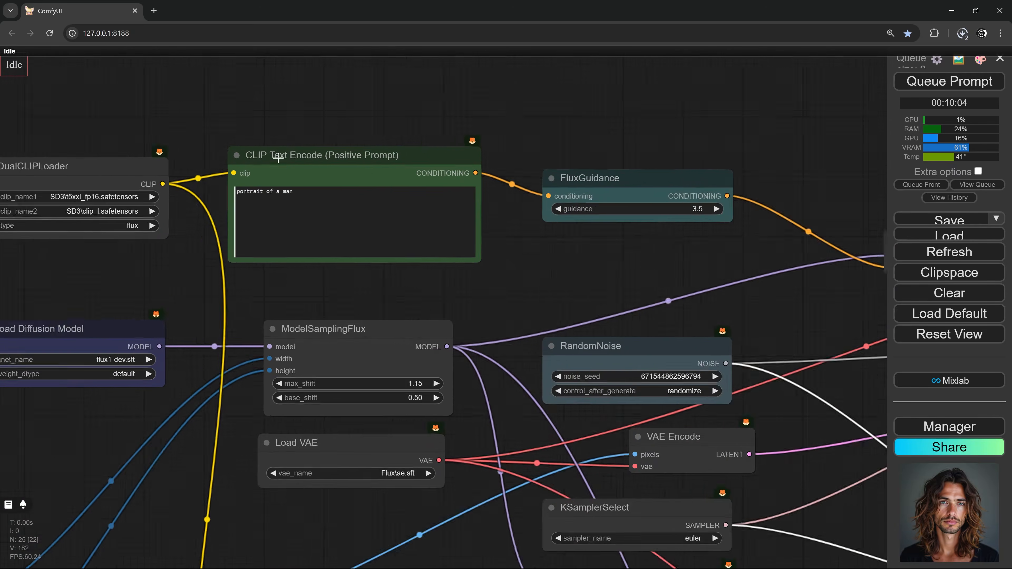
left_click(285, 205)
Step: Replace the prompt in the second sampler's CLIP Text Encode node with "portrait of a woman underwater surrounded by fishes"
scroll(287, 180, "down", 7)
left_click_drag(352, 536, 484, 221)
scroll(470, 311, "up", 7)
left_click_drag(491, 357, 453, 120)
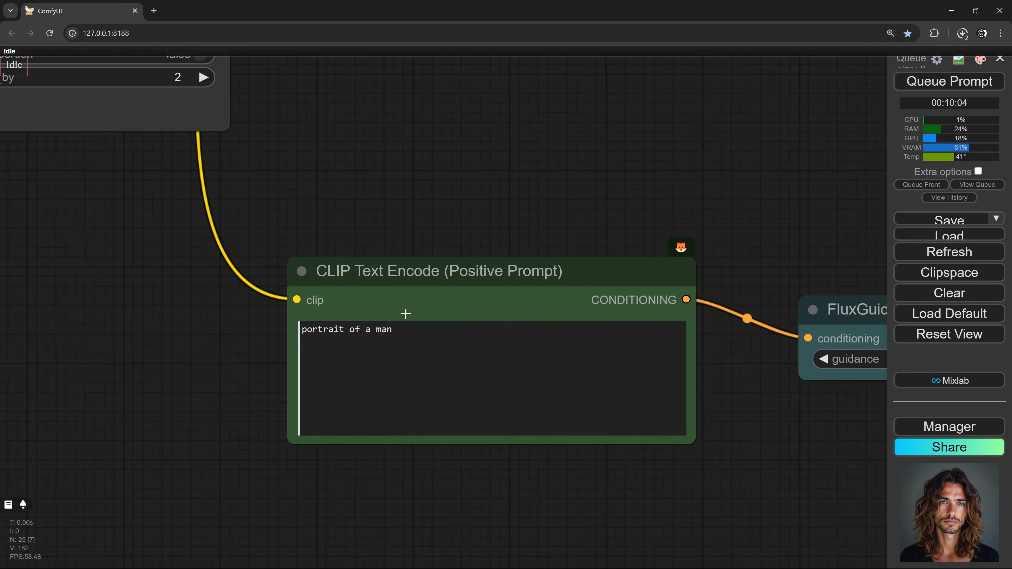
scroll(406, 314, "up", 4)
left_click(362, 336)
key("ctrl+a")
type("portrait of a woman underwater surrounded by fishes")
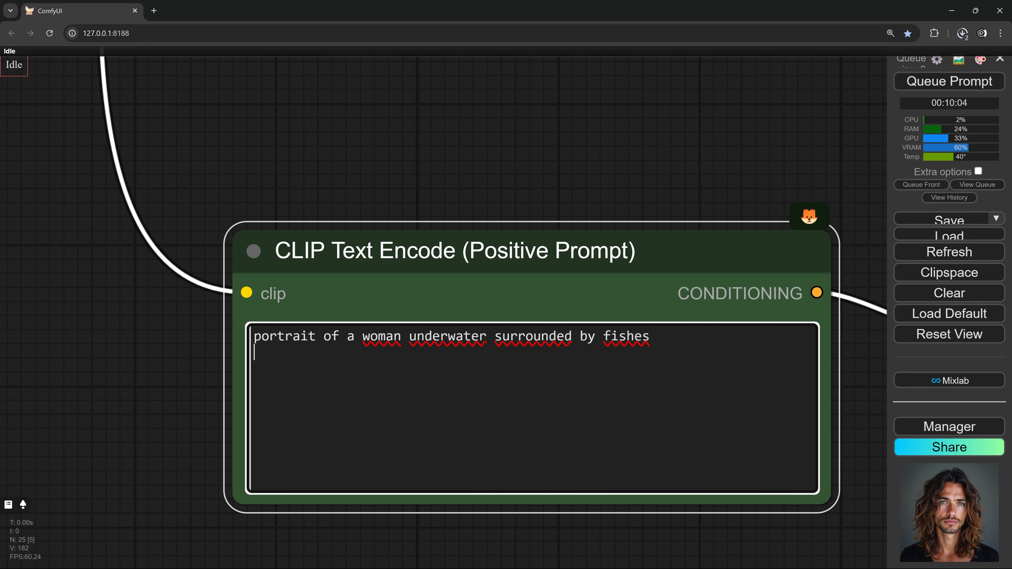
Step: Compare the previews in the two SamplerCustomAdvanced nodes with the decoded output in Preview Image
scroll(584, 175, "down", 5)
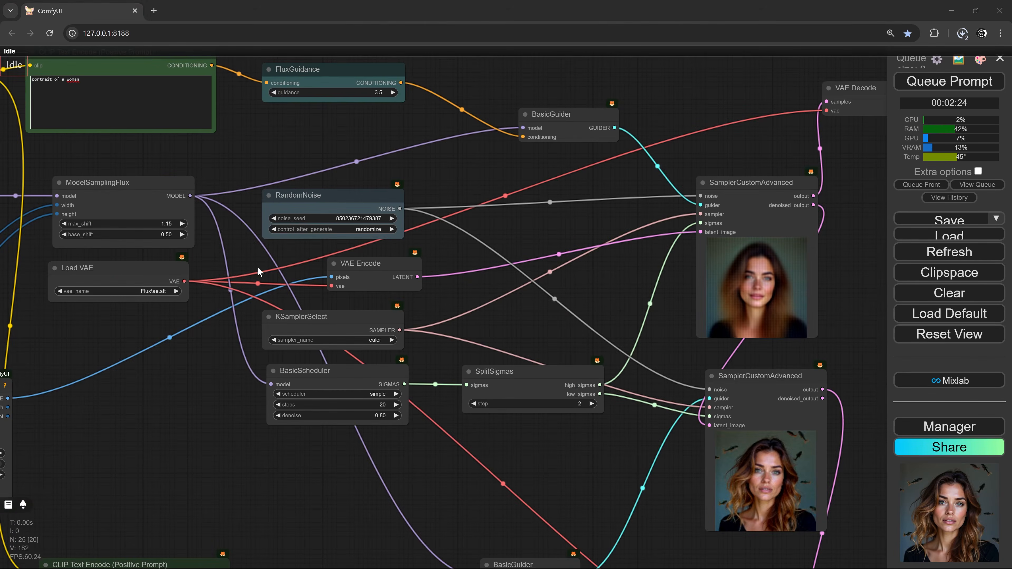
left_click_drag(850, 285, 465, 407)
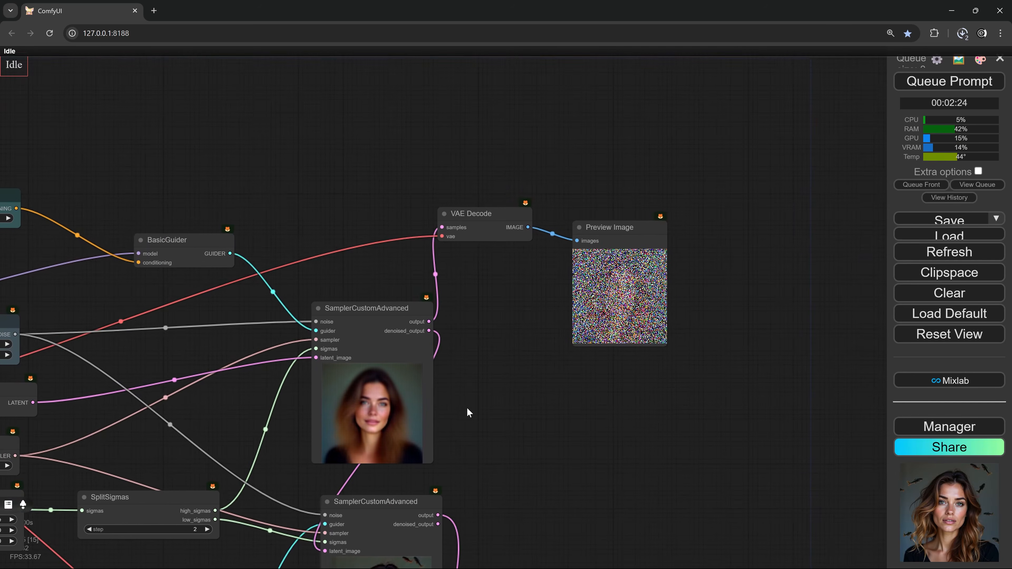
scroll(504, 372, "up", 4)
scroll(510, 371, "up", 1)
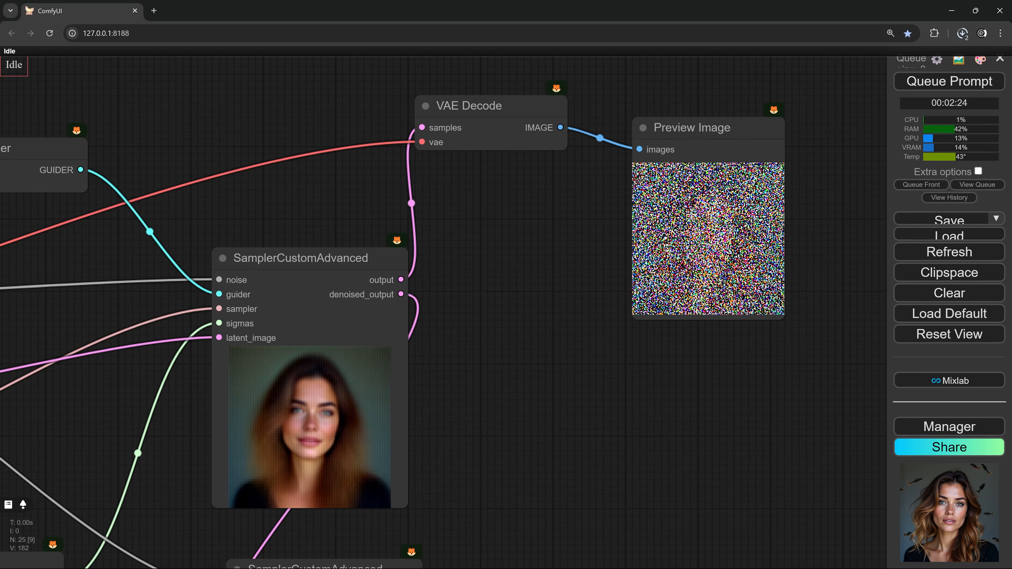
left_click_drag(527, 318, 641, 229)
scroll(433, 324, "up", 8)
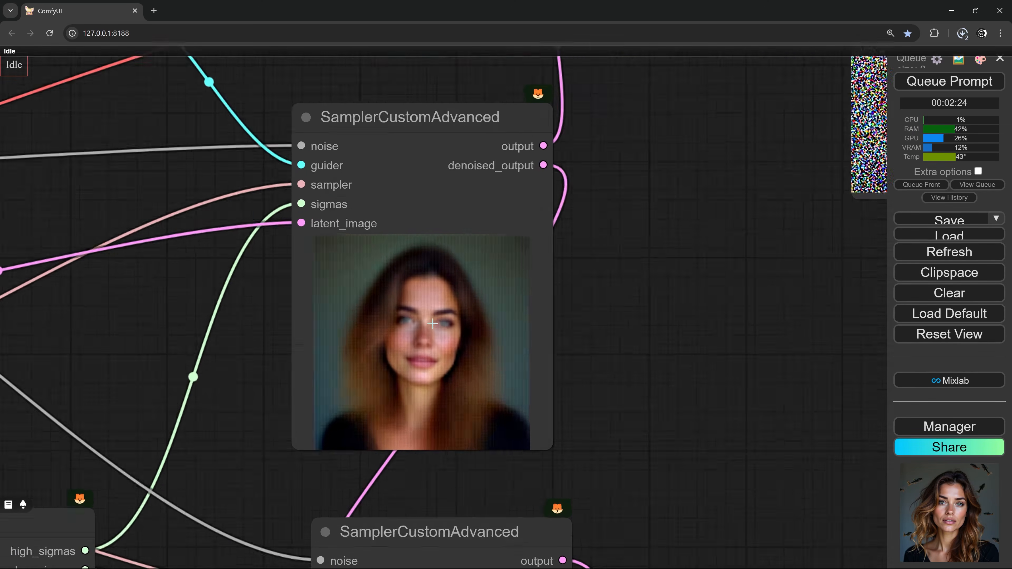
scroll(467, 305, "down", 5)
scroll(488, 301, "down", 5)
left_click_drag(737, 236, 631, 97)
scroll(457, 340, "up", 4)
scroll(457, 340, "down", 4)
left_click_drag(510, 267, 580, 189)
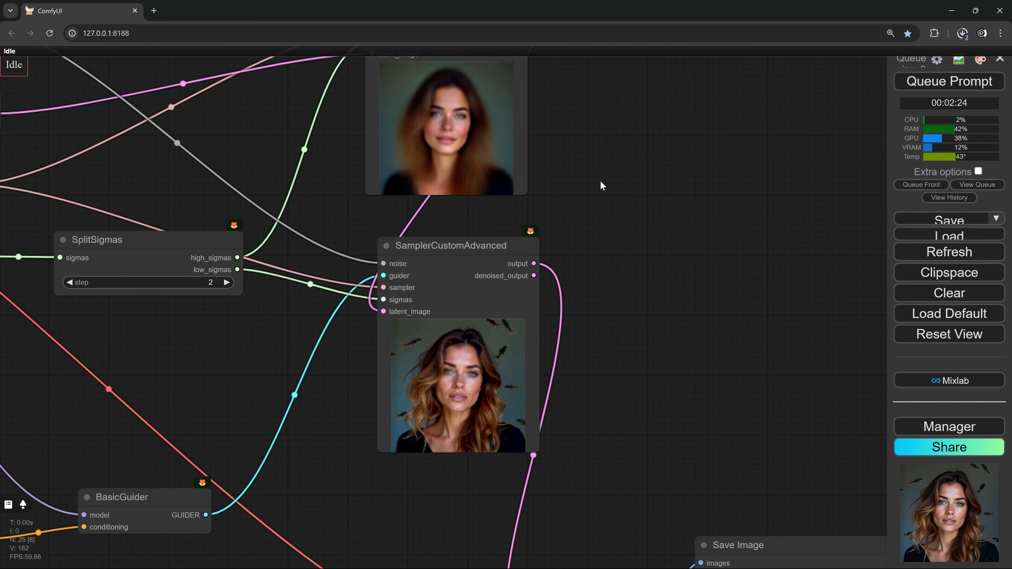
scroll(494, 377, "up", 9)
scroll(498, 373, "down", 9)
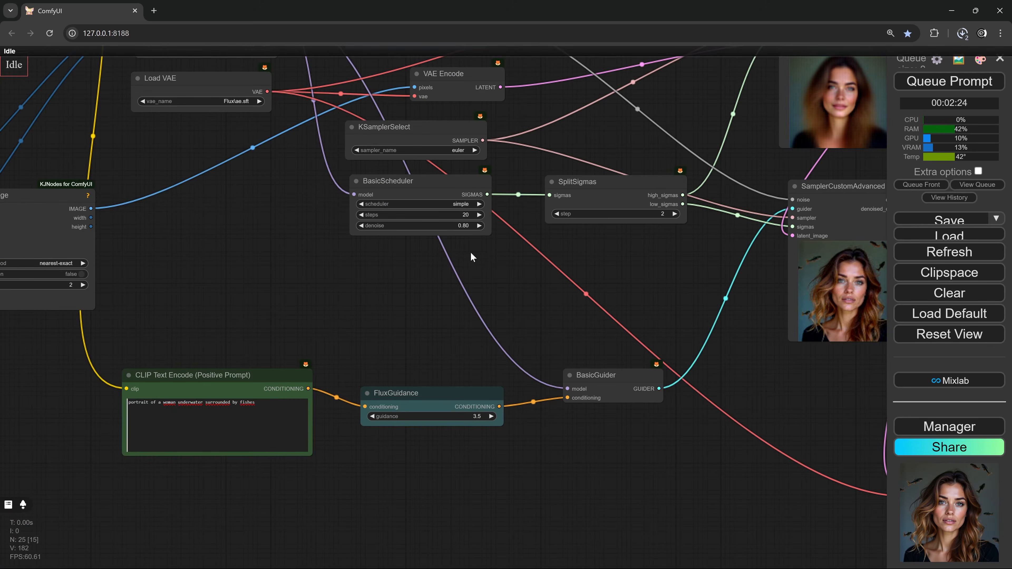
Step: Compare the source portrait in Load Image with the generated portrait in Save Image
scroll(318, 283, "down", 4)
left_click_drag(456, 298, 571, 287)
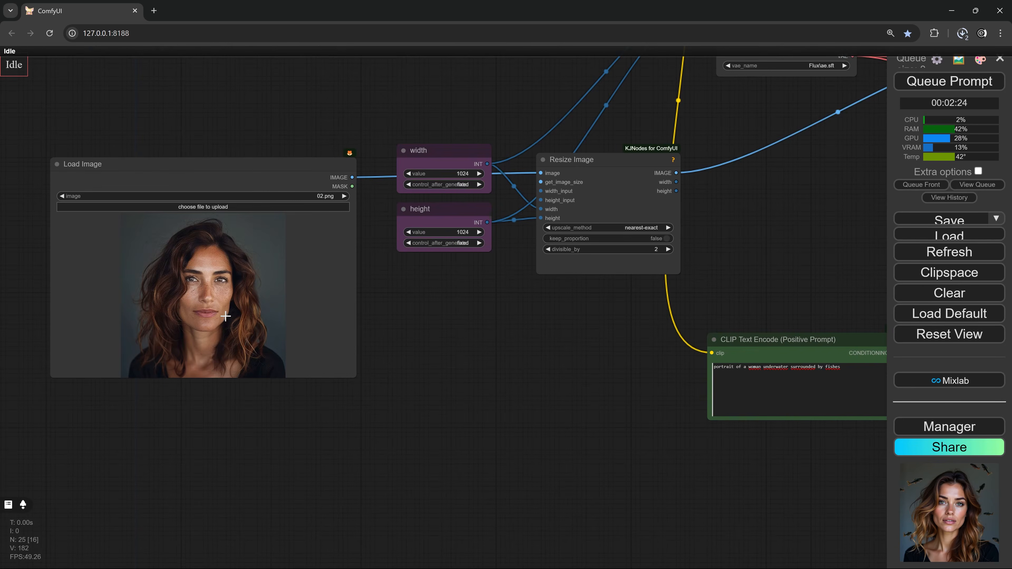
scroll(216, 302, "down", 4)
left_click_drag(536, 424, 156, 406)
left_click_drag(638, 422, 280, 382)
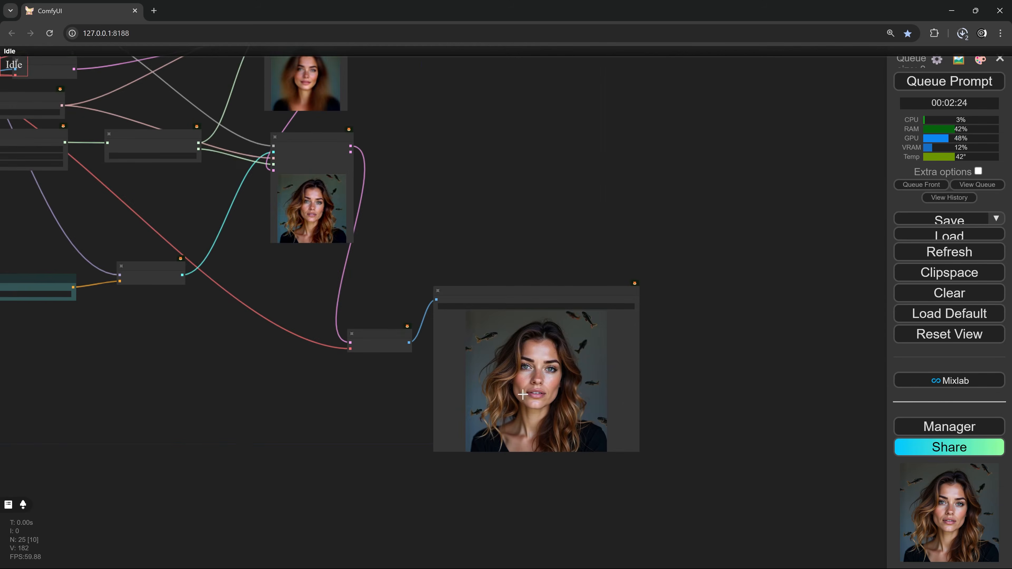
scroll(558, 383, "up", 6)
scroll(571, 379, "up", 3)
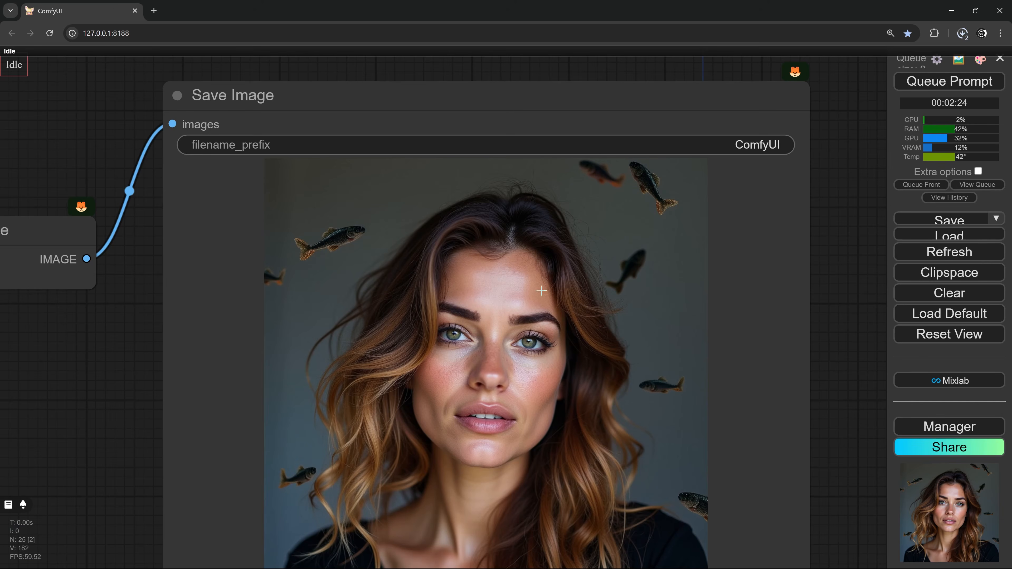
scroll(548, 361, "up", 3)
scroll(548, 360, "up", 1)
scroll(589, 344, "down", 4)
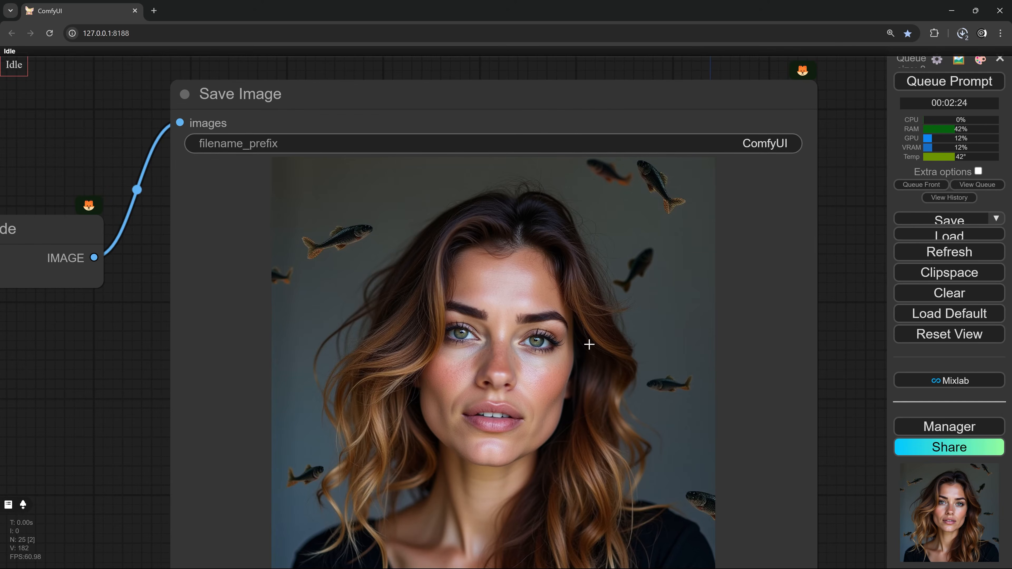
scroll(588, 344, "down", 12)
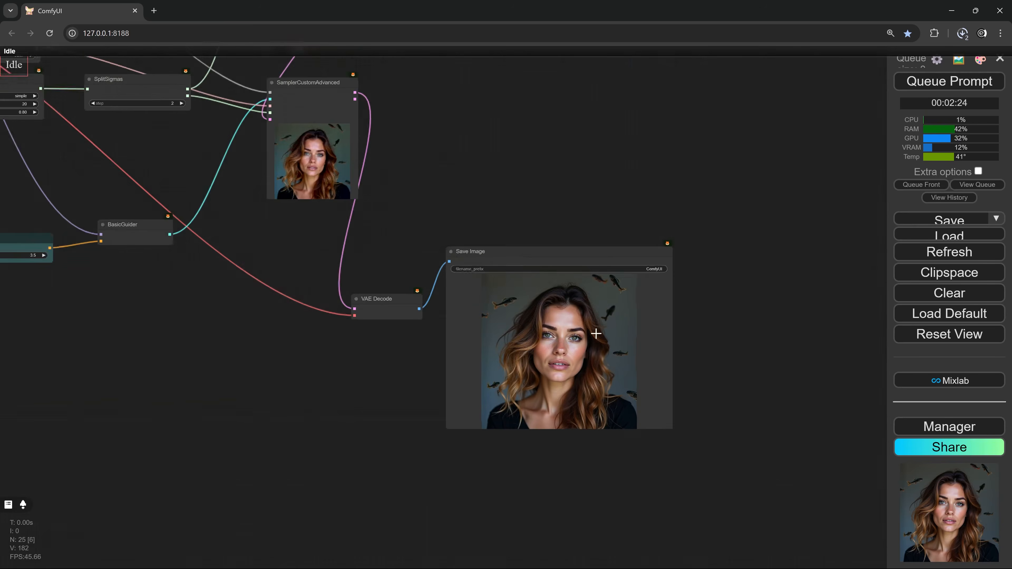
Step: Set the BasicScheduler denoise to 0.90
left_click_drag(305, 280, 524, 426)
left_click_drag(253, 320, 316, 326)
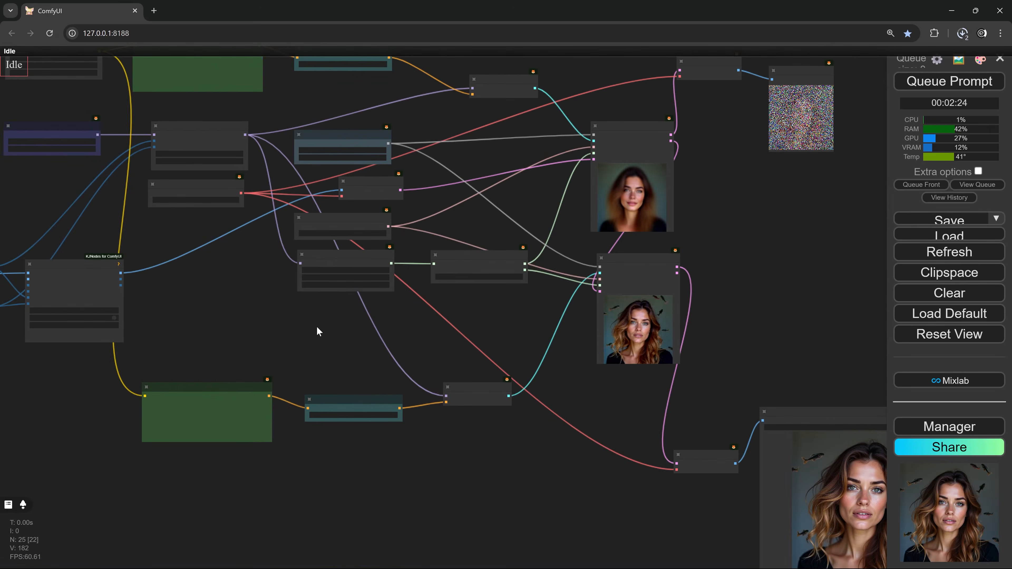
scroll(316, 326, "up", 5)
left_click(474, 276)
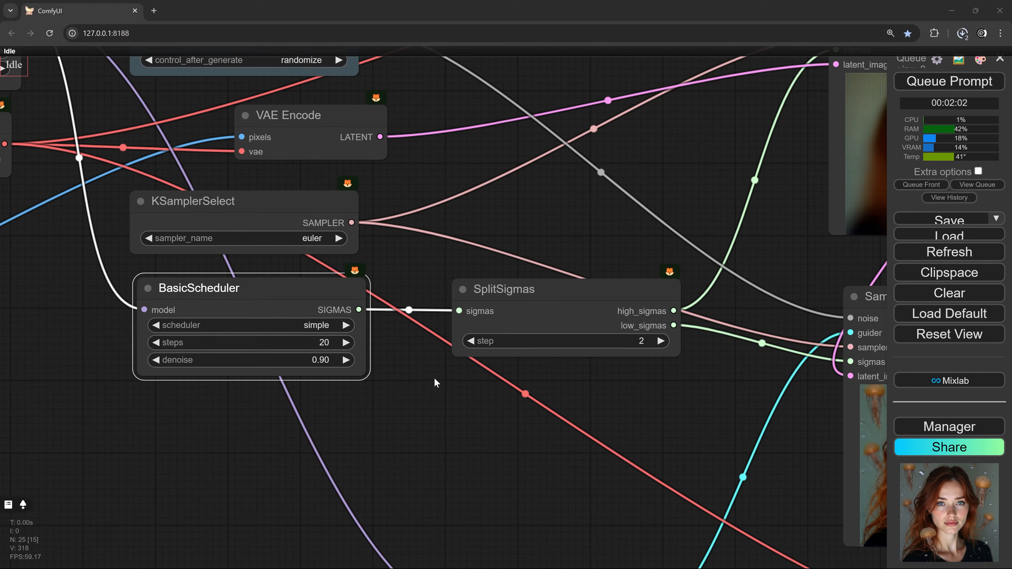
Step: Review the prompt text about the red-haired woman and giant jellyfishes in the second sampler's CLIP Text Encode node
scroll(434, 379, "down", 5)
left_click_drag(280, 414, 443, 187)
scroll(287, 275, "up", 4)
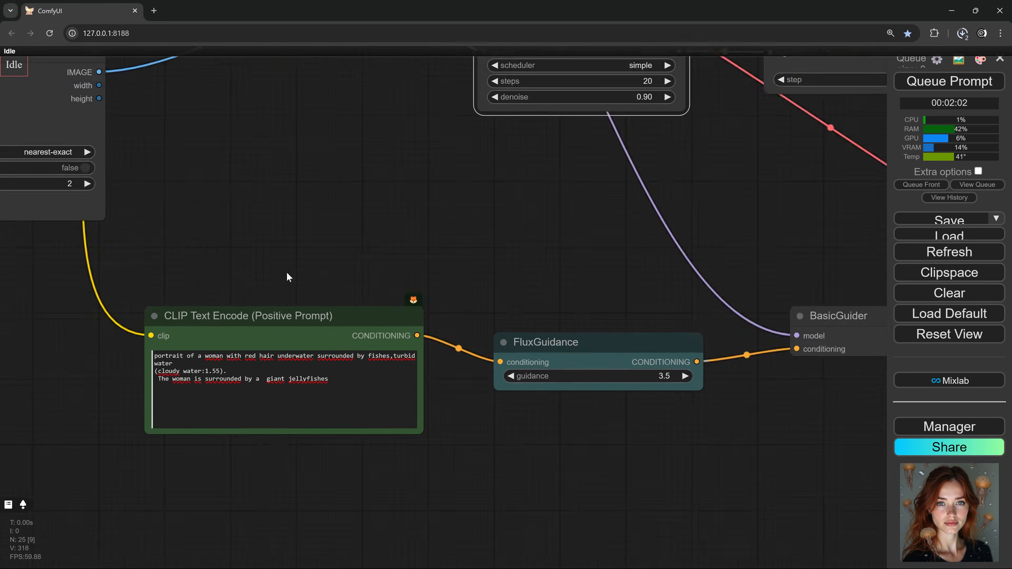
scroll(289, 276, "up", 3)
left_click_drag(289, 277, 330, 213)
left_click_drag(310, 317, 275, 318)
left_click(471, 318)
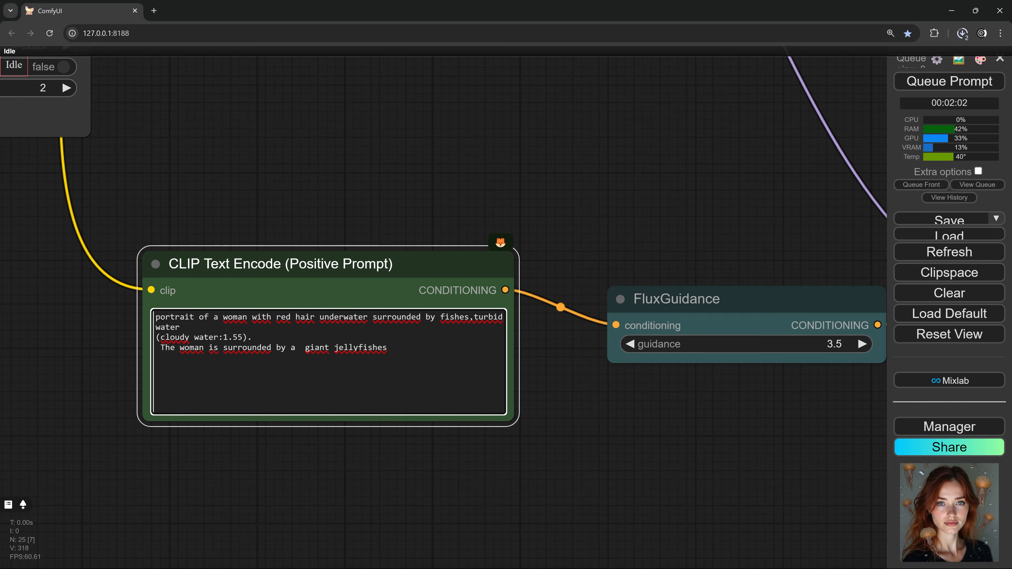
left_click_drag(387, 348, 392, 348)
Step: Inspect the jellyfish portrait in Save Image and the first SamplerCustomAdvanced's preview
left_click_drag(525, 398, 207, 375)
scroll(405, 404, "down", 11)
mouse_move(463, 406)
left_mouse_down()
mouse_move(344, 427)
mouse_move(239, 418)
mouse_move(358, 401)
left_mouse_up()
scroll(551, 385, "up", 10)
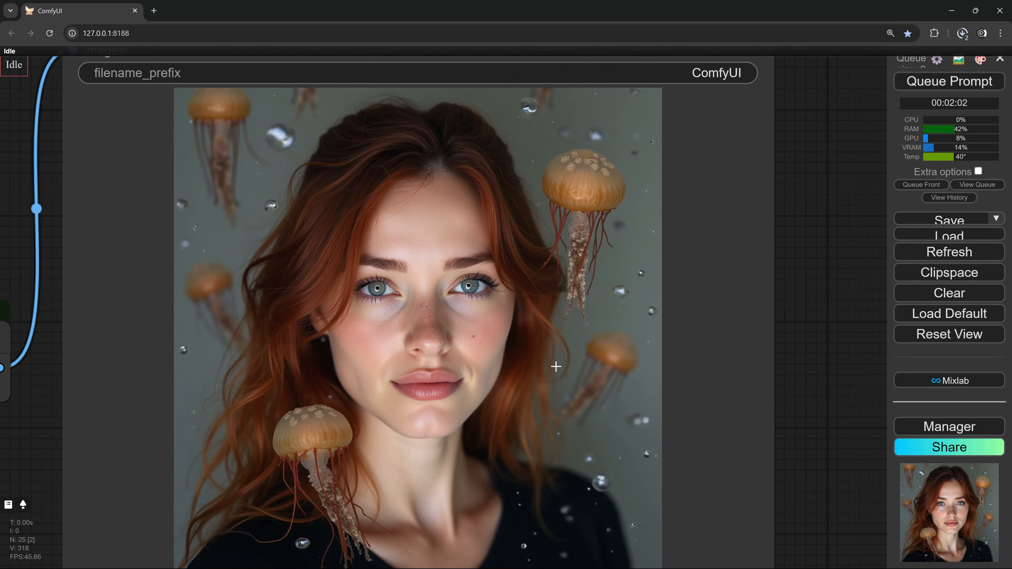
scroll(559, 362, "down", 8)
scroll(518, 325, "up", 8)
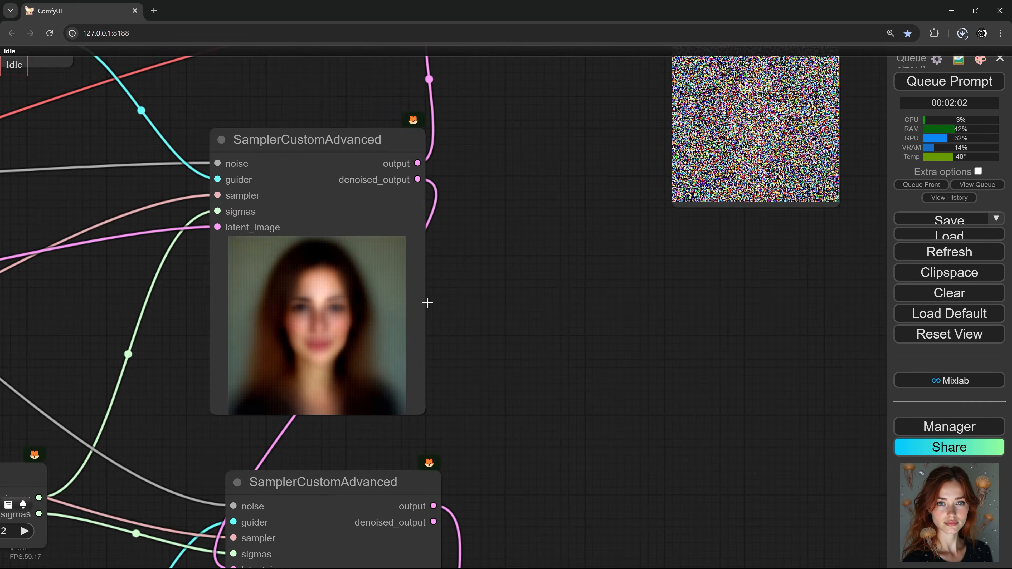
Step: Reduce the SplitSigmas step value to 1
scroll(445, 304, "down", 10)
scroll(325, 280, "up", 5)
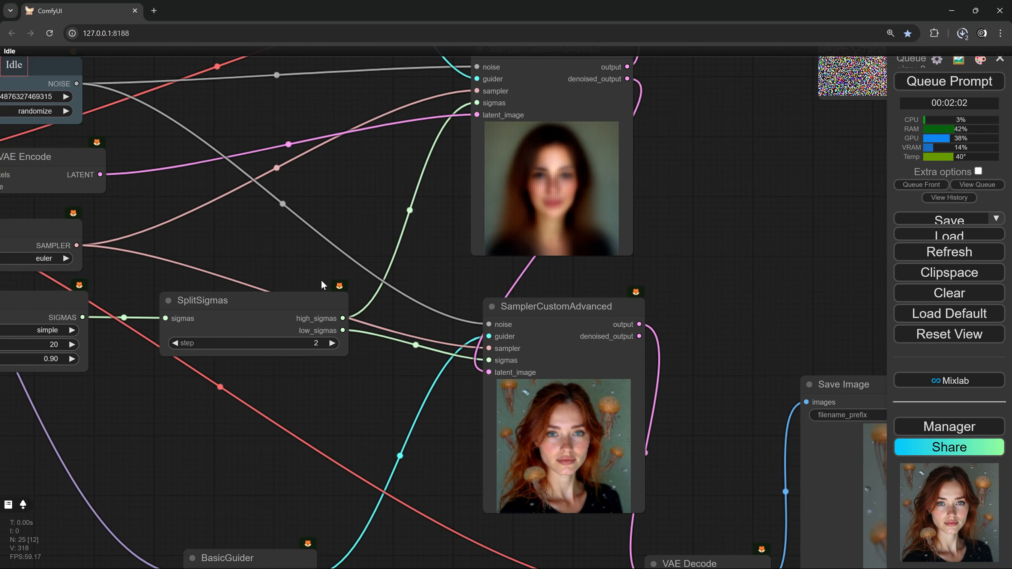
left_click(176, 343)
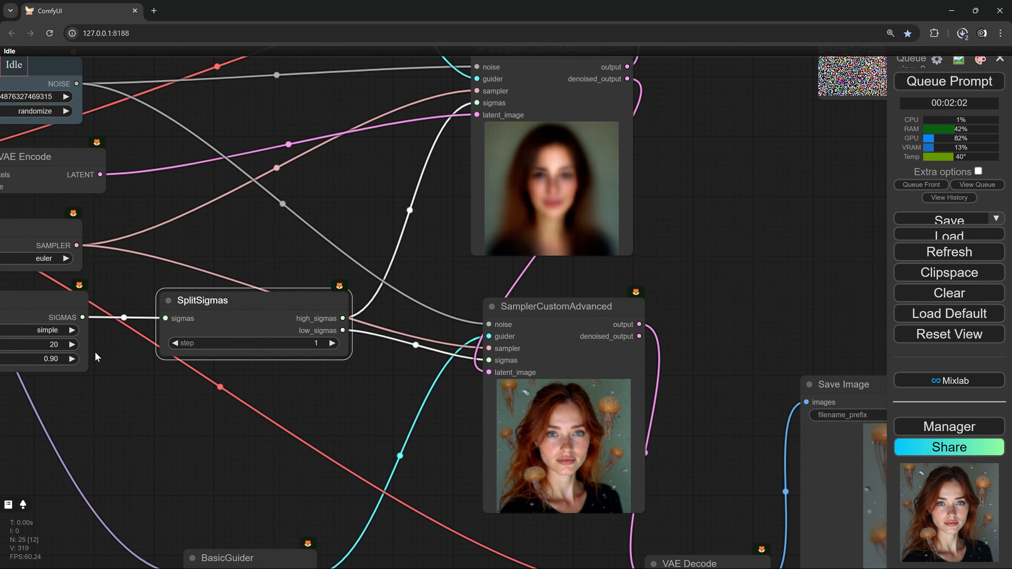
Step: Inspect the regenerated portrait in Save Image up close and check the first sampler's new preview
left_click_drag(650, 219, 525, 311)
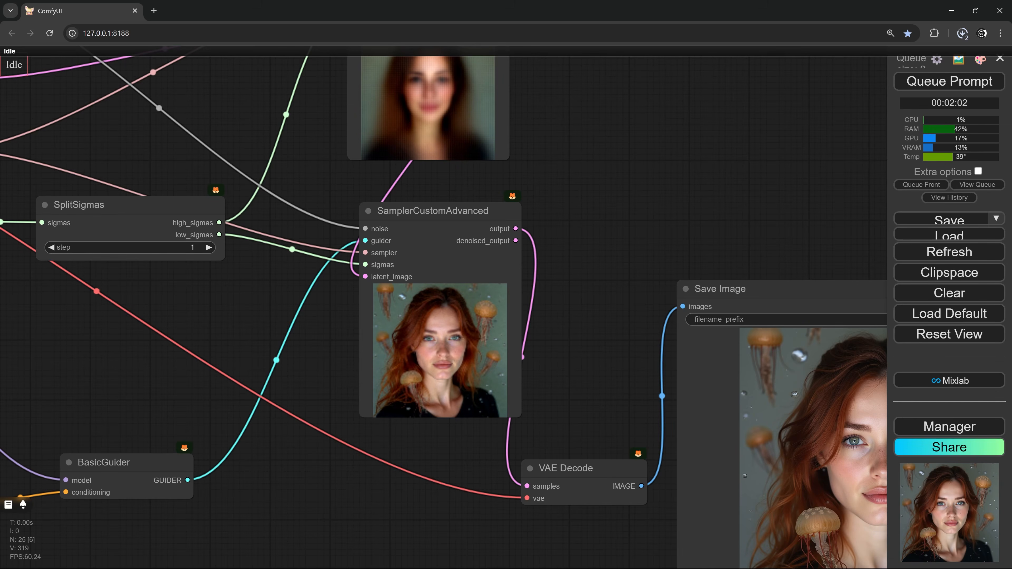
scroll(150, 455, "up", 10)
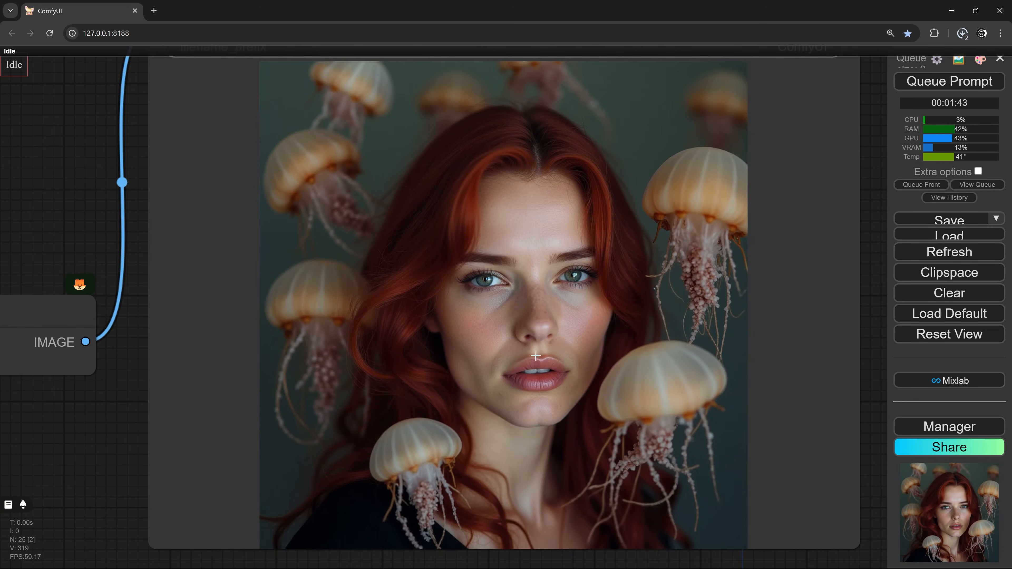
scroll(619, 201, "down", 1)
scroll(619, 222, "down", 8)
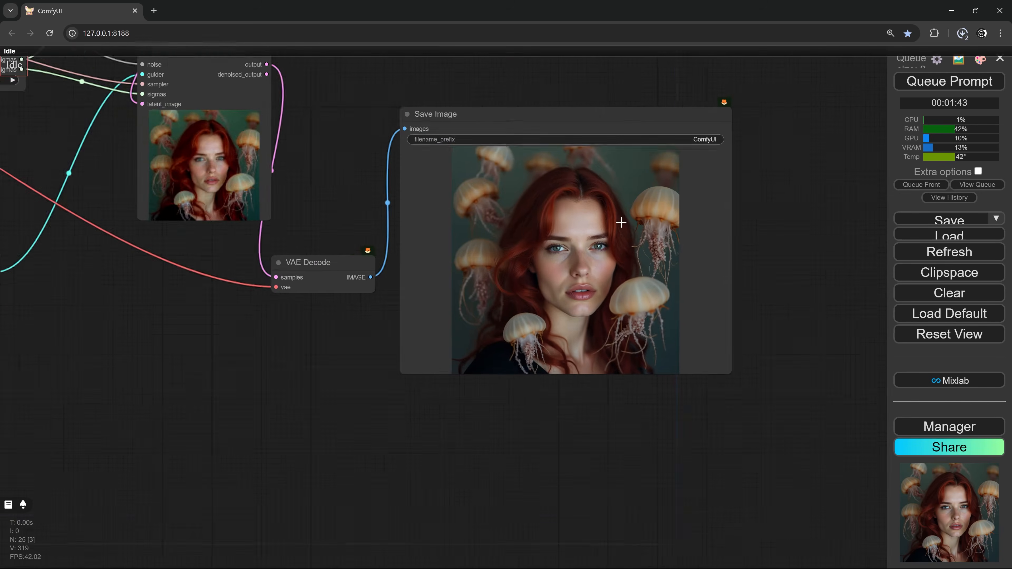
left_click_drag(371, 135, 463, 418)
scroll(396, 237, "up", 3)
scroll(287, 262, "up", 13)
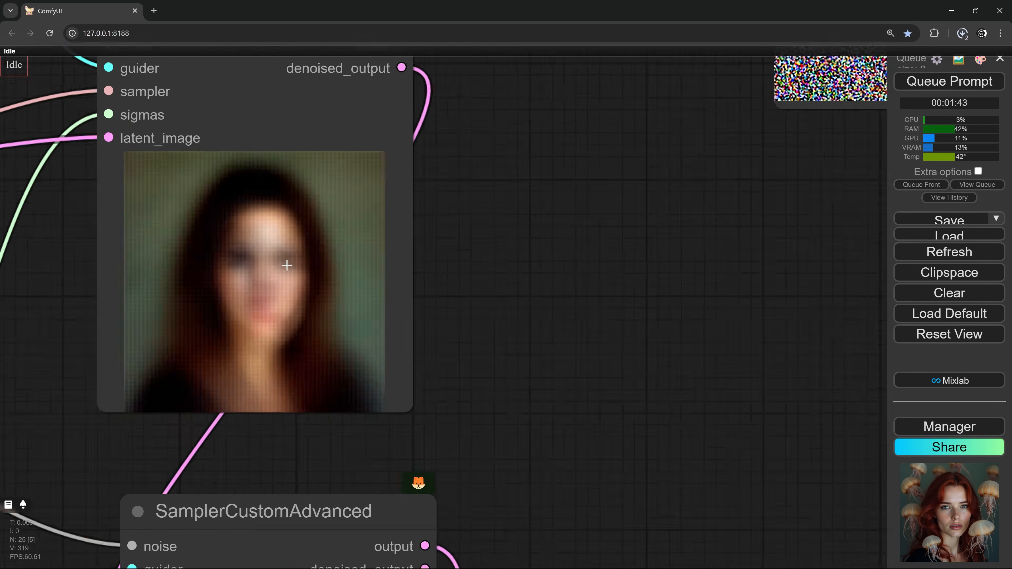
Step: Change the denoise value in the BasicScheduler node feeding SplitSigmas
scroll(304, 243, "down", 5)
scroll(319, 243, "up", 3)
scroll(319, 242, "down", 11)
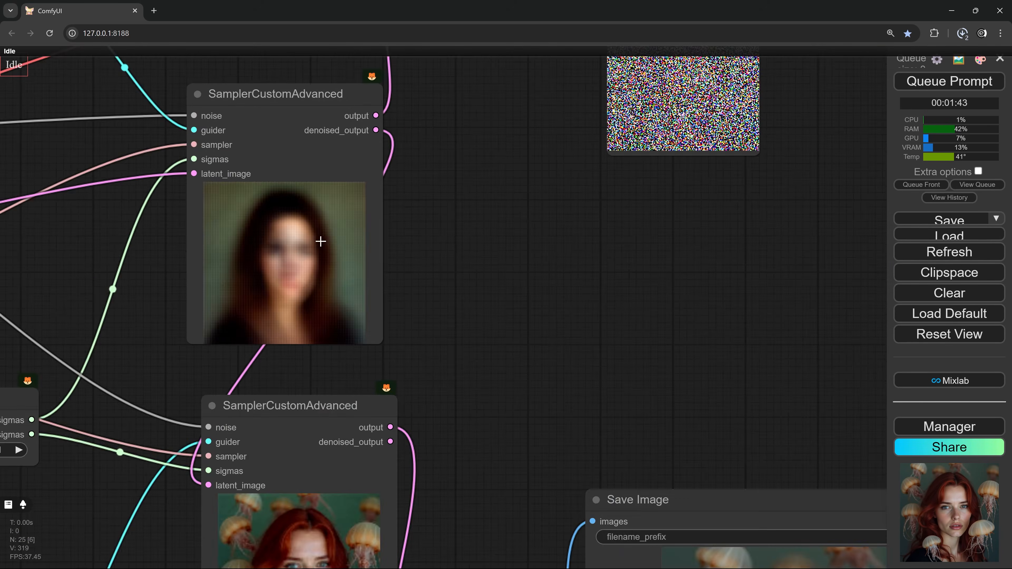
left_click_drag(381, 373, 618, 289)
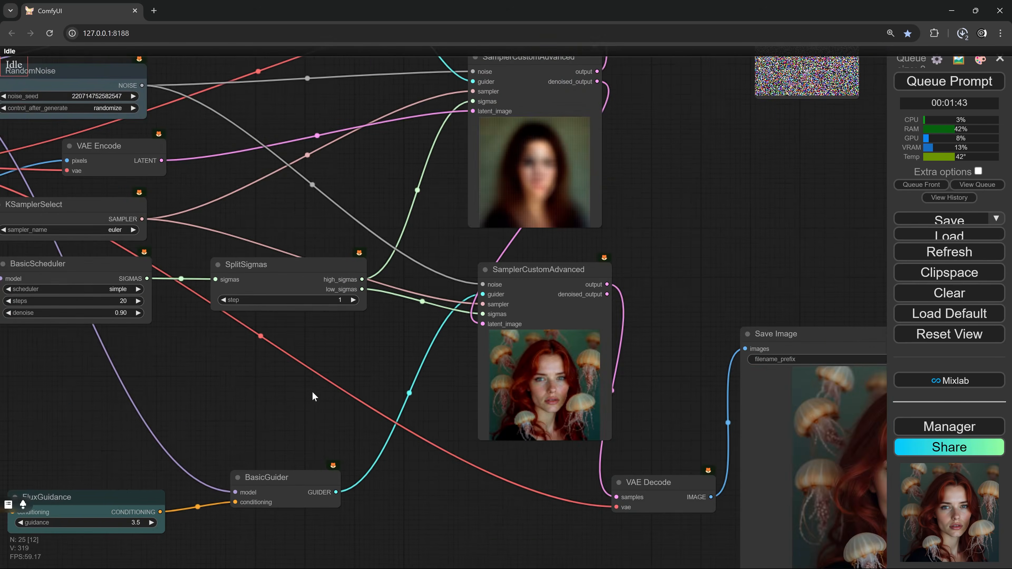
scroll(321, 366, "up", 3)
left_click_drag(184, 373, 444, 386)
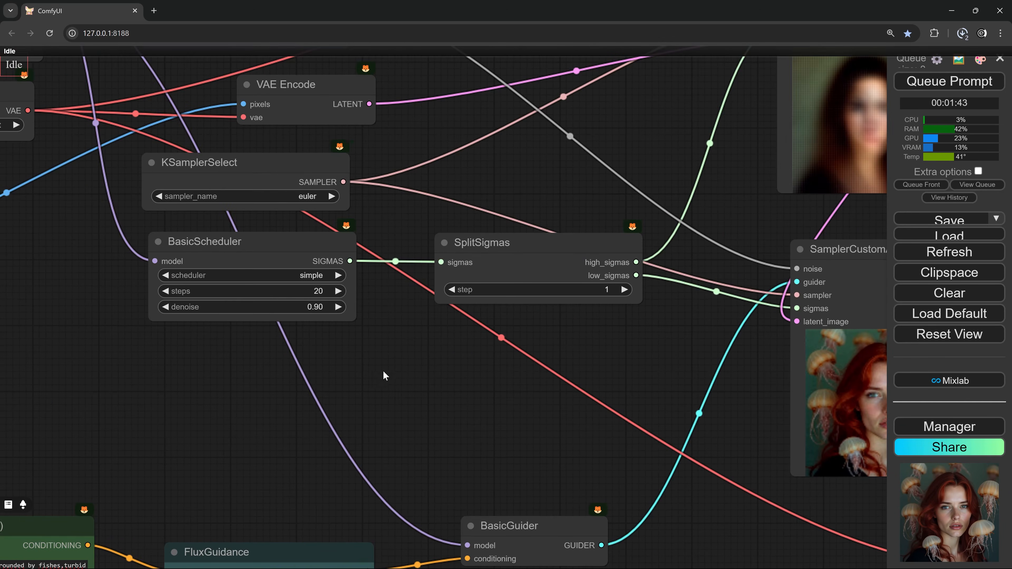
left_click(316, 306)
type("0")
key("Return")
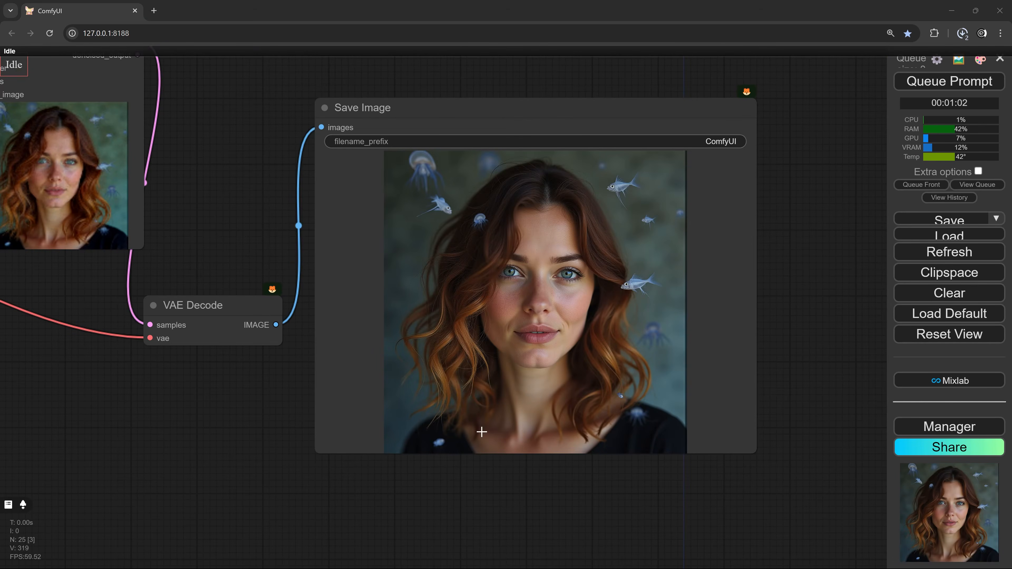
Step: Inspect the newly generated portrait in Save Image up close and compare it with the source photo 02.png
scroll(479, 429, "up", 8)
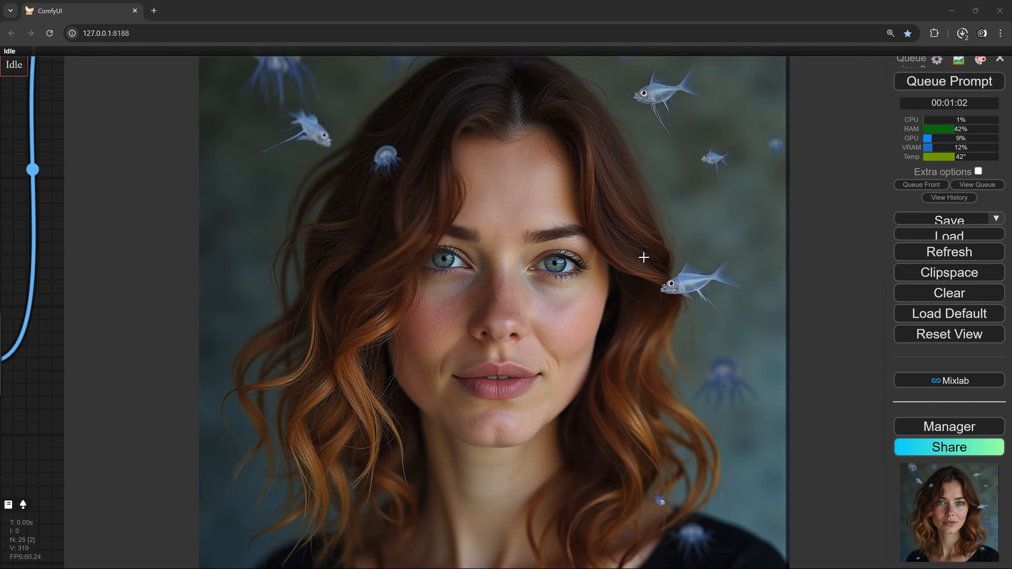
scroll(697, 297, "down", 3)
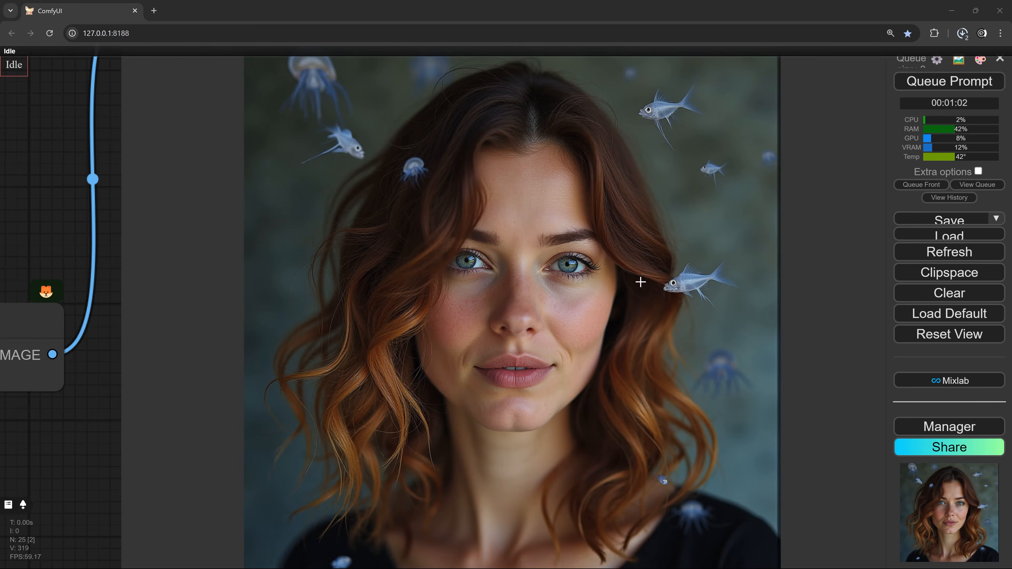
scroll(545, 164, "down", 1)
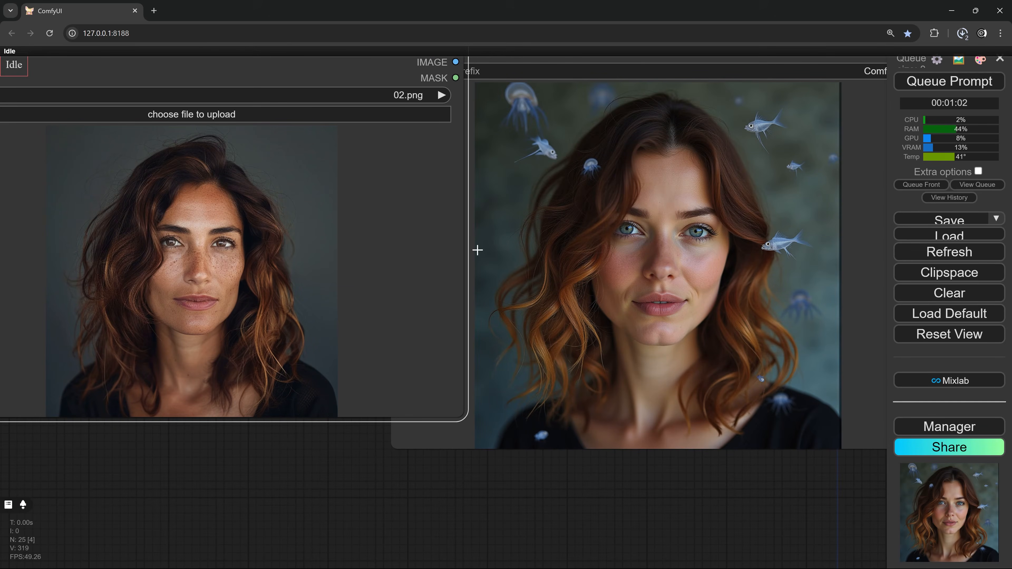
scroll(305, 204, "up", 1)
scroll(361, 234, "up", 1)
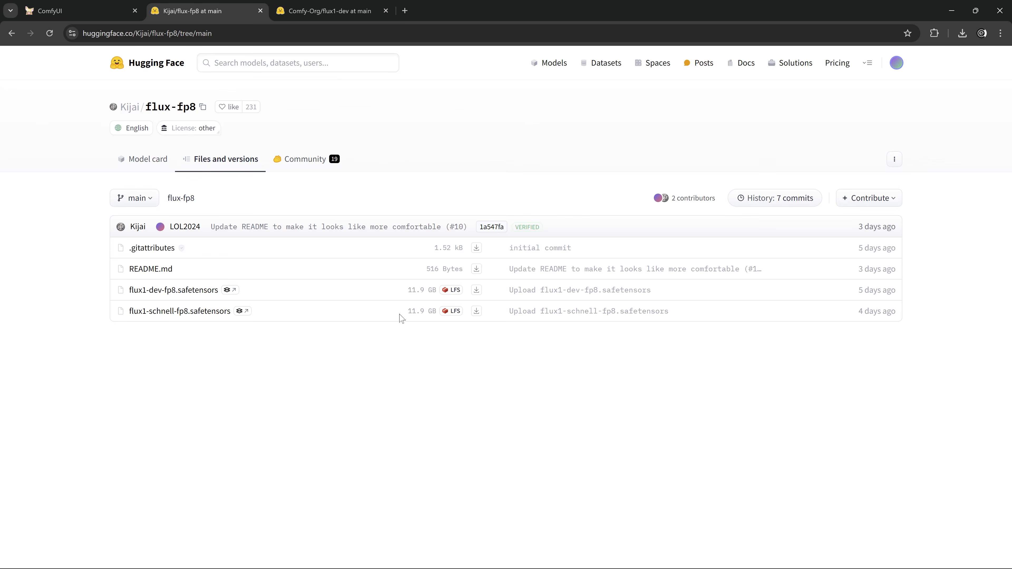
Step: Browse the files of the Comfy-Org flux1-schnell repository on Hugging Face
left_click(322, 11)
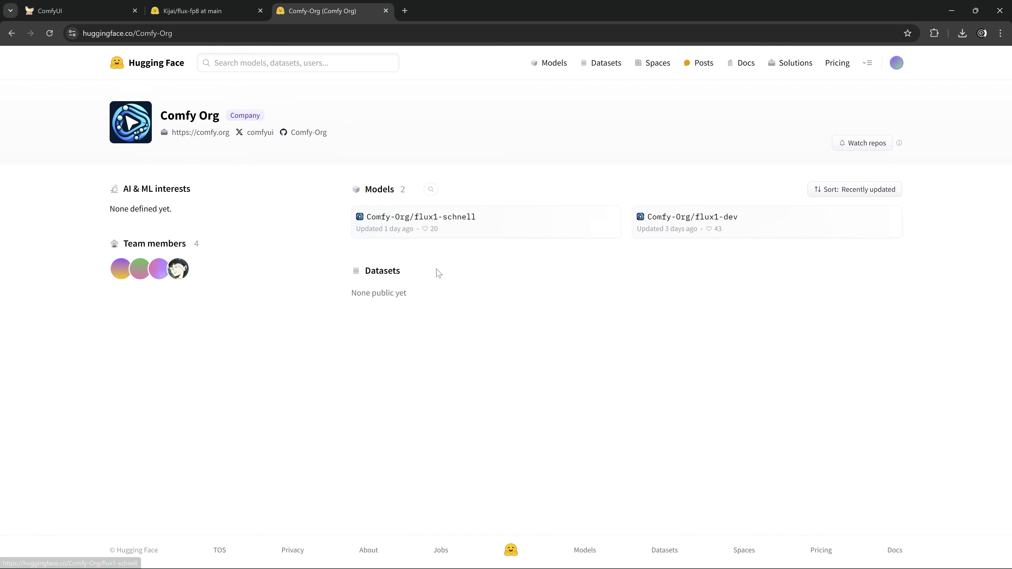
left_click(449, 220)
left_click(219, 159)
left_click(436, 291)
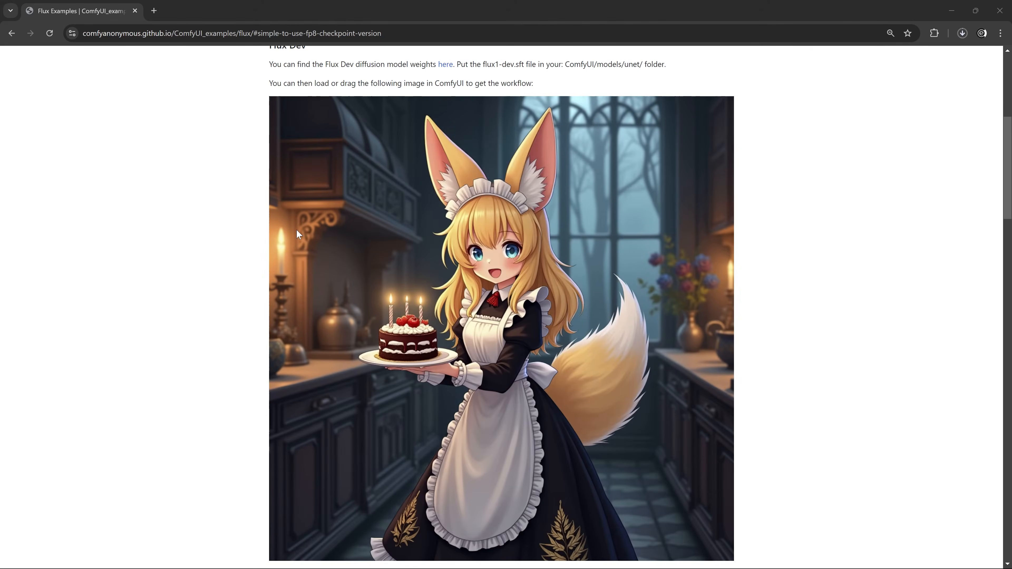
Step: Look through the ComfyUI Flux Examples page to find the simple FP8 checkpoint section
scroll(223, 195, "up", 8)
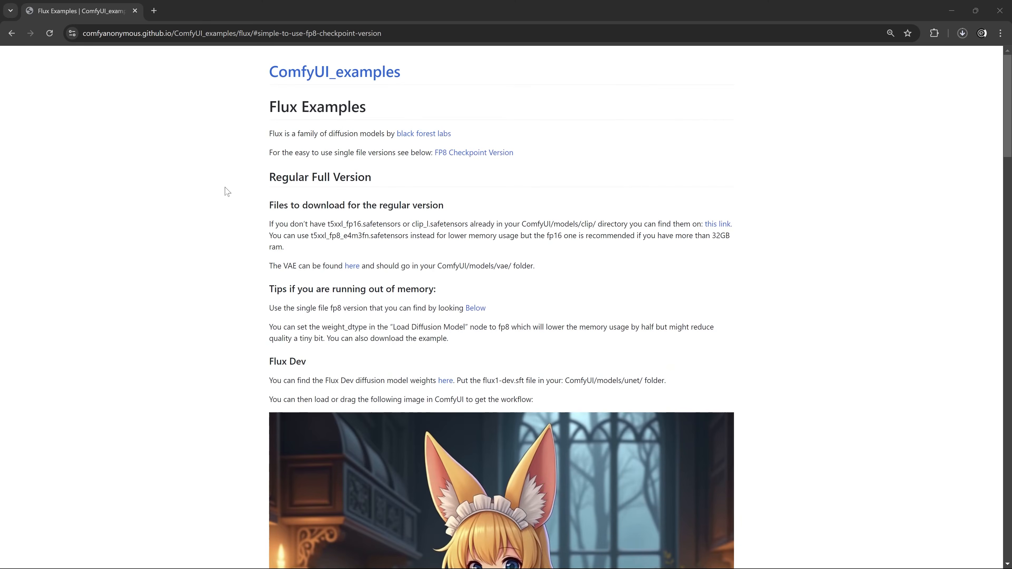
scroll(227, 192, "down", 12)
scroll(228, 191, "down", 20)
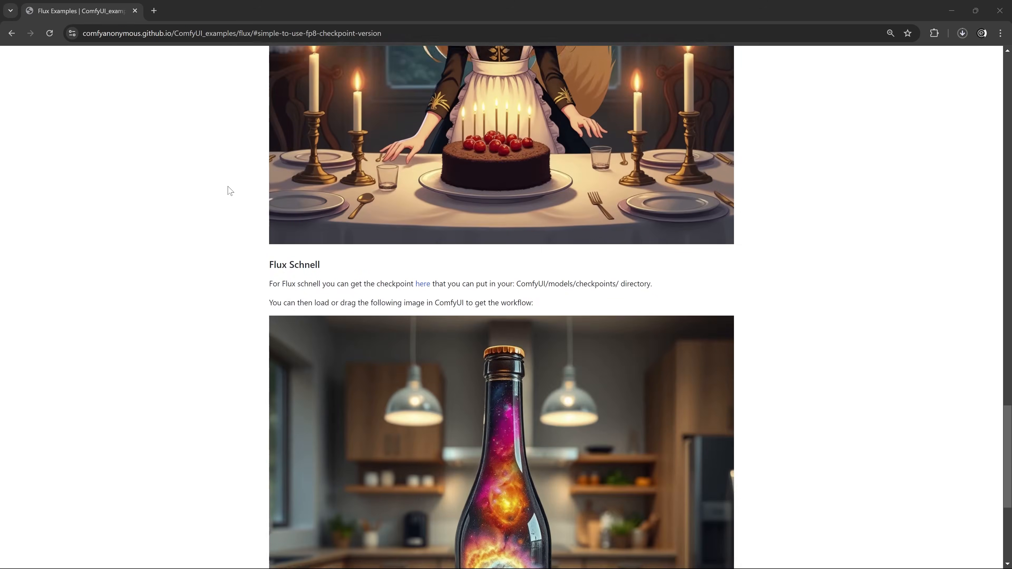
scroll(229, 191, "up", 12)
scroll(530, 204, "down", 5)
scroll(530, 204, "down", 5)
scroll(519, 216, "up", 7)
scroll(522, 221, "down", 18)
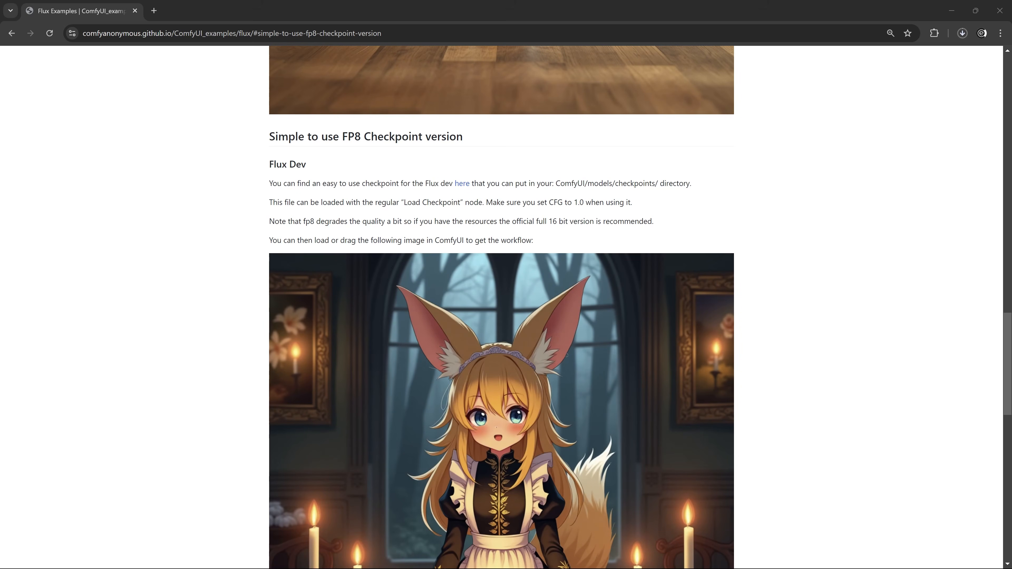
Step: Mark the fp8 and 16 bit mentions in the quality note of the FP8 Flux Dev section
left_click_drag(315, 221, 302, 222)
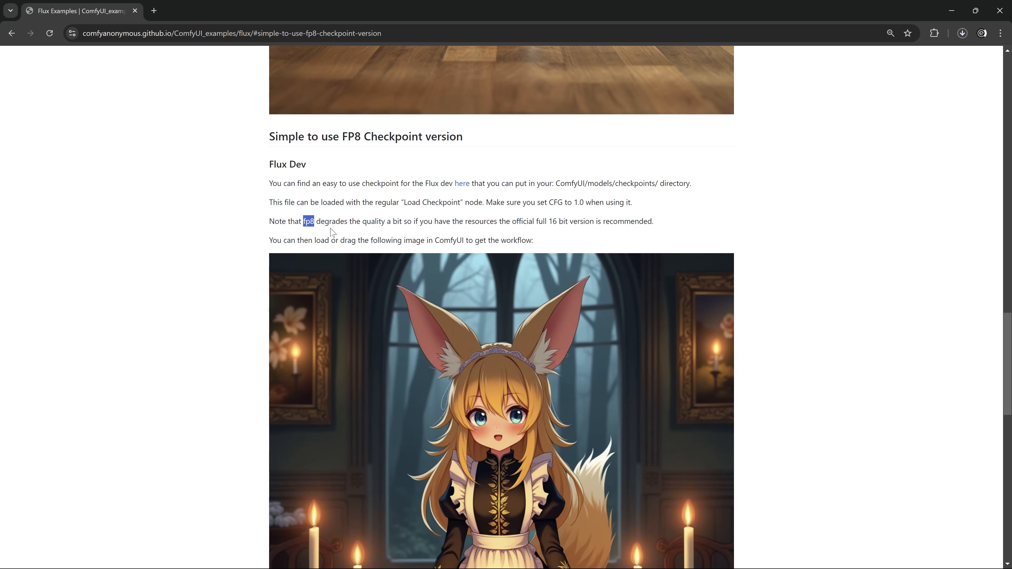
left_click(432, 220)
mouse_move(558, 221)
left_mouse_down()
mouse_move(536, 222)
mouse_move(573, 222)
left_mouse_up()
left_click(544, 233)
left_click(571, 225)
Step: Save the FP8 Flux Dev example image that carries the workflow
scroll(492, 262, "down", 3)
right_click(477, 260)
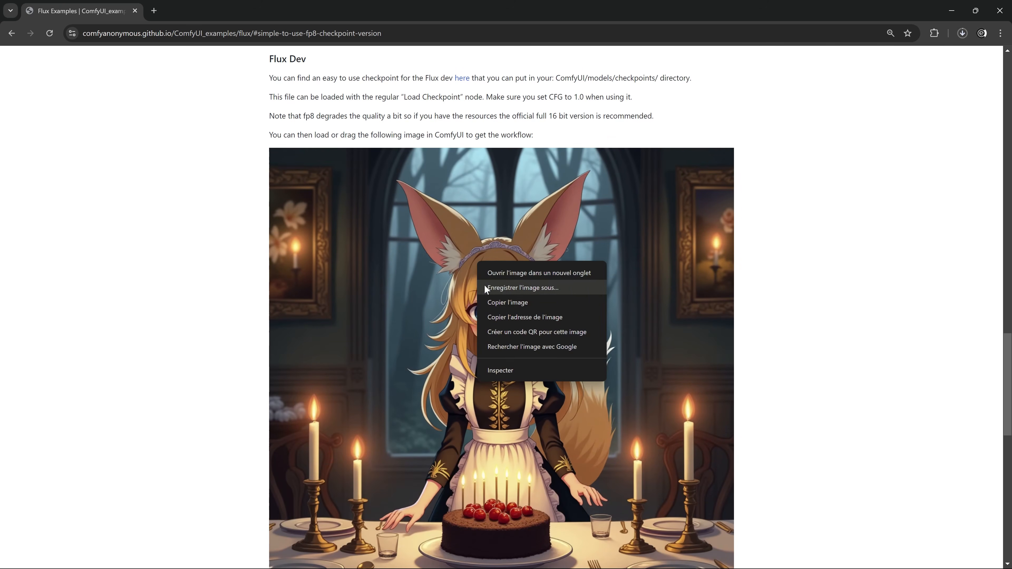
left_click(509, 286)
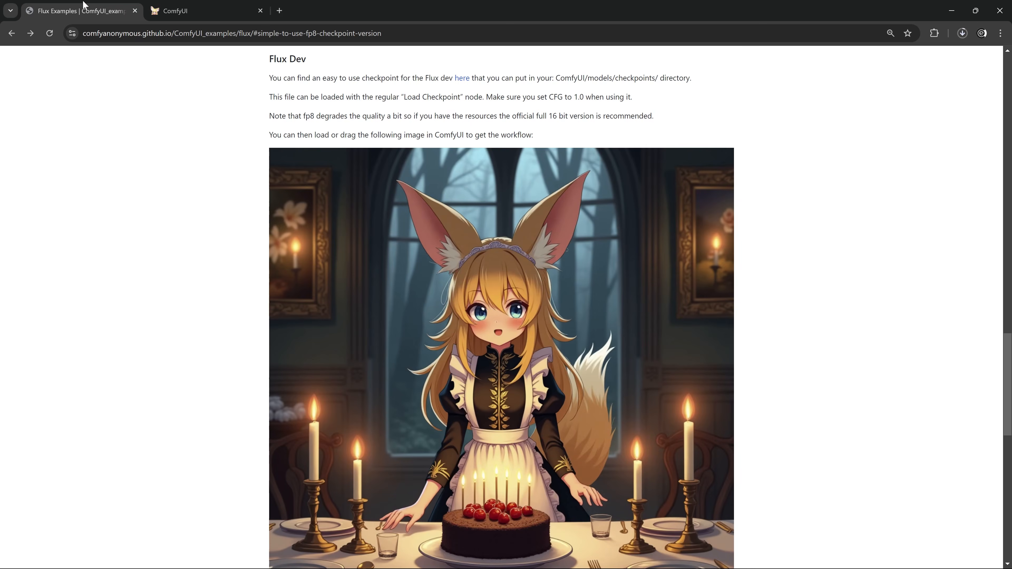
Step: In the ComfyUI tab, examine the Flux Dev fp8 workflow's Load Checkpoint and collapsed negative CLIP Text Encode nodes
left_click_drag(429, 277, 375, 164)
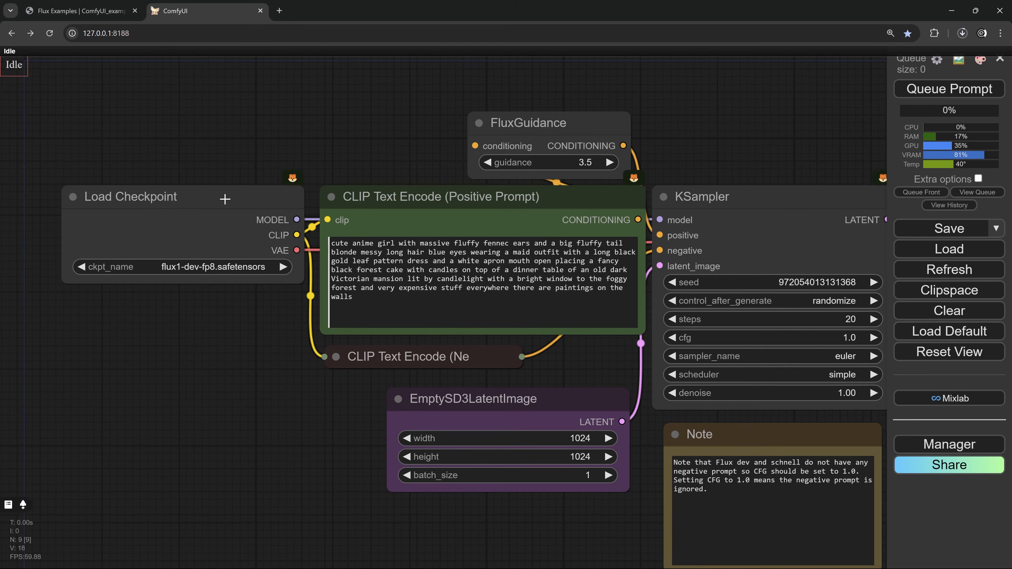
left_click_drag(211, 195, 209, 194)
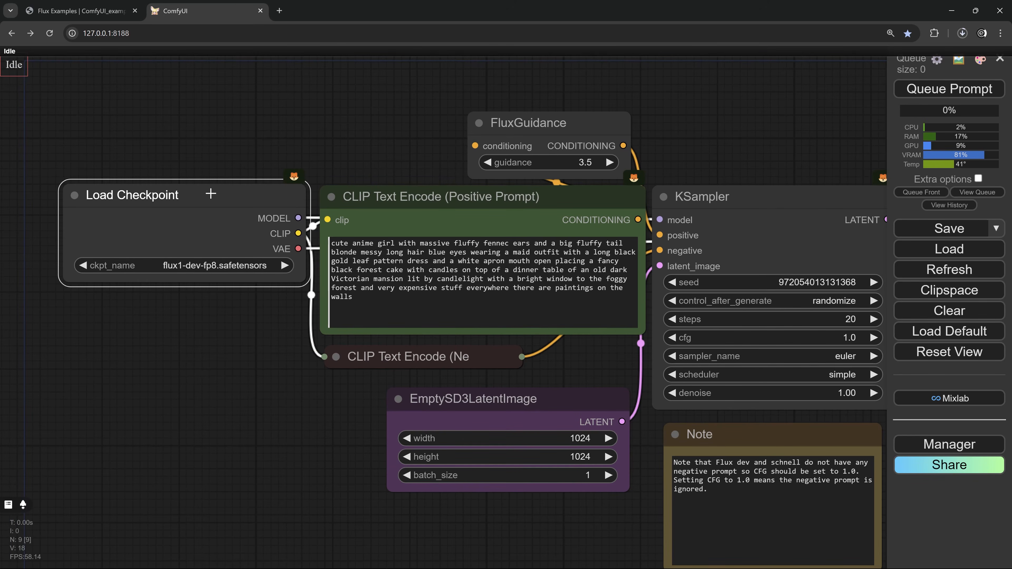
left_click_drag(379, 386, 372, 354)
left_click(327, 323)
left_click(328, 324)
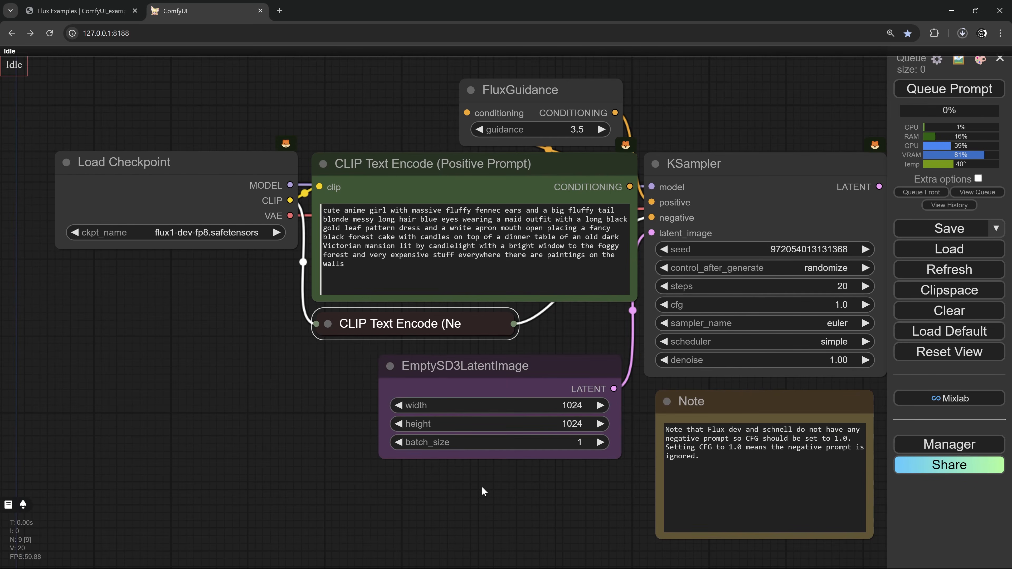
Step: Review the KSampler settings and highlight the Note text about CFG and negative prompts
left_click_drag(758, 380, 541, 380)
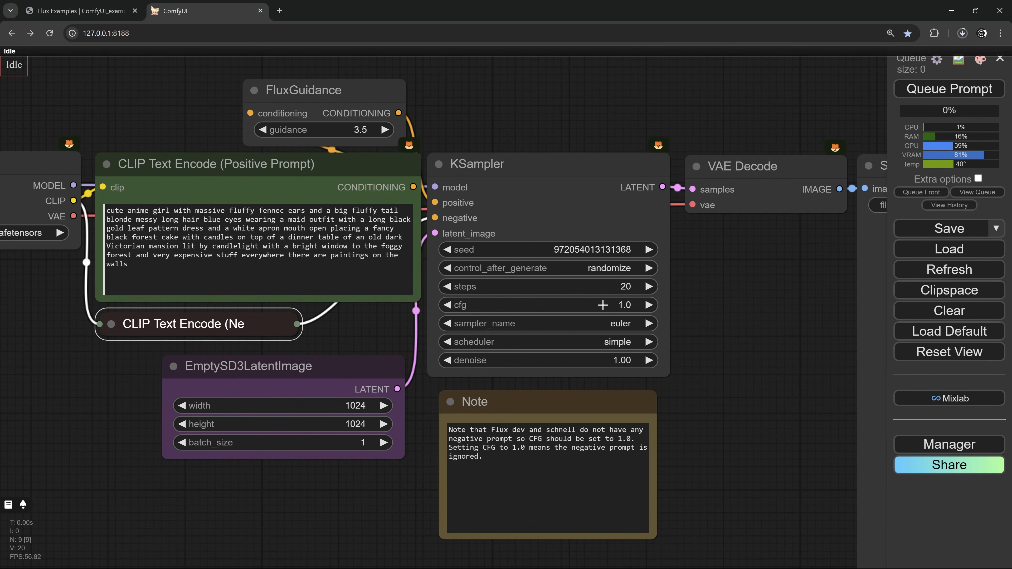
left_click_drag(636, 439, 512, 439)
left_click(514, 440)
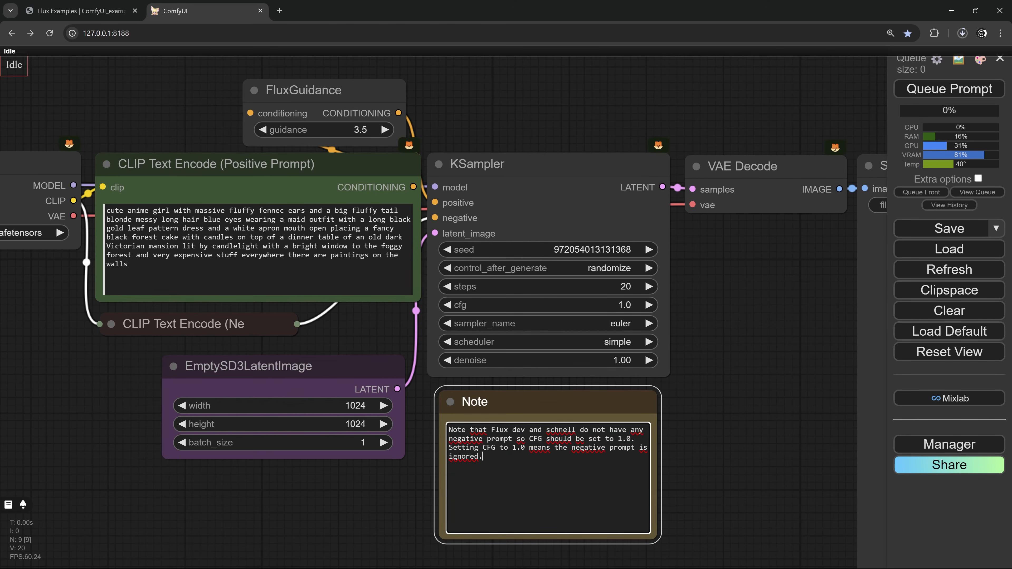
Step: Spread out the nodes, placing FluxGuidance above the gap between the positive CLIP Text Encode and the KSampler
scroll(201, 97, "down", 3)
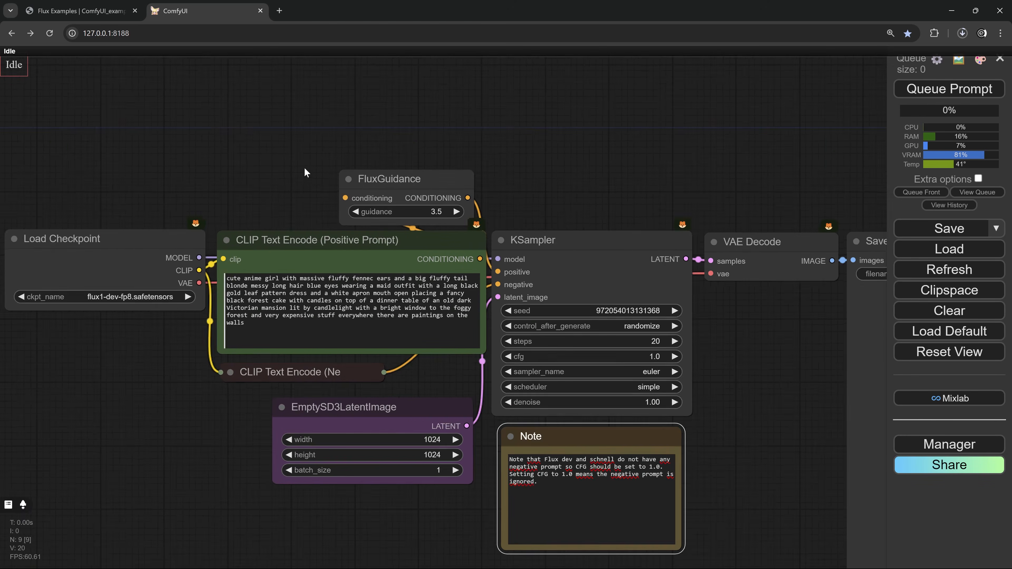
left_click_drag(175, 231, 117, 226)
left_click_drag(389, 177, 470, 110)
left_click_drag(377, 228, 348, 227)
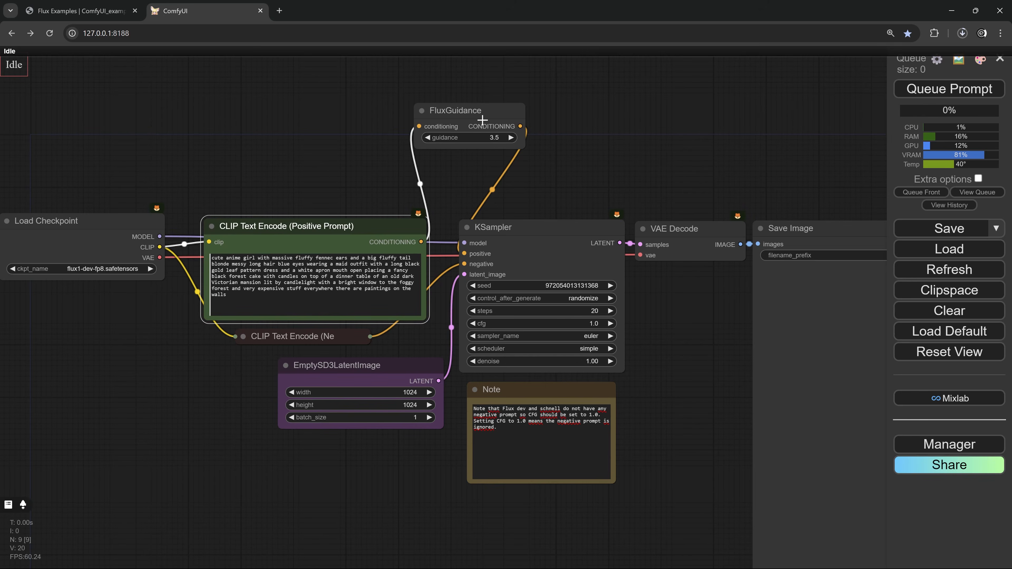
left_click_drag(517, 131, 507, 137)
left_click_drag(393, 230, 382, 203)
mouse_move(493, 227)
left_mouse_down()
mouse_move(454, 226)
mouse_move(496, 226)
left_mouse_up()
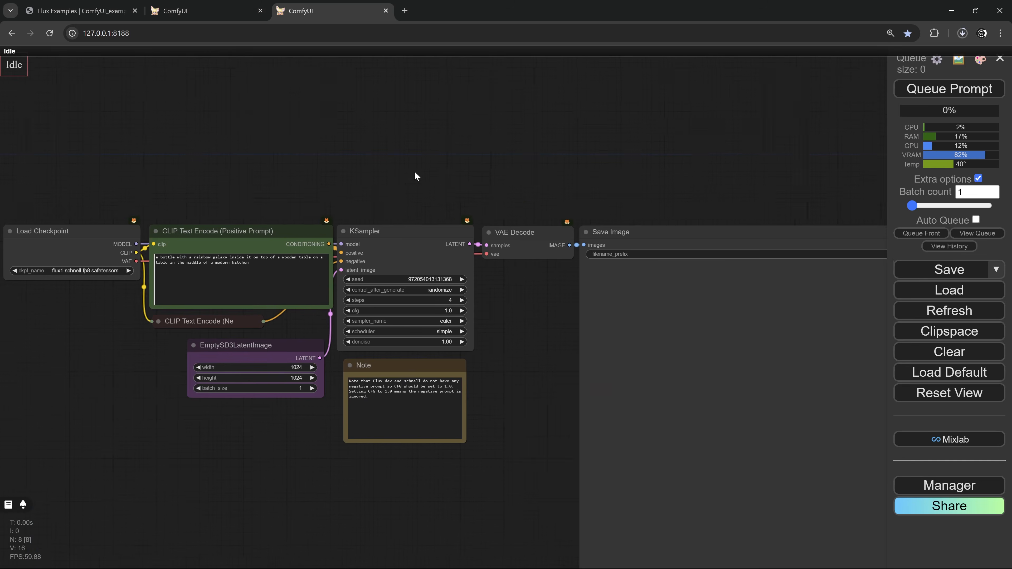
Step: Compare the Flux Schnell fp8 workflow with the Flux Dev fp8 workflow in the neighbouring tab
scroll(389, 178, "up", 3)
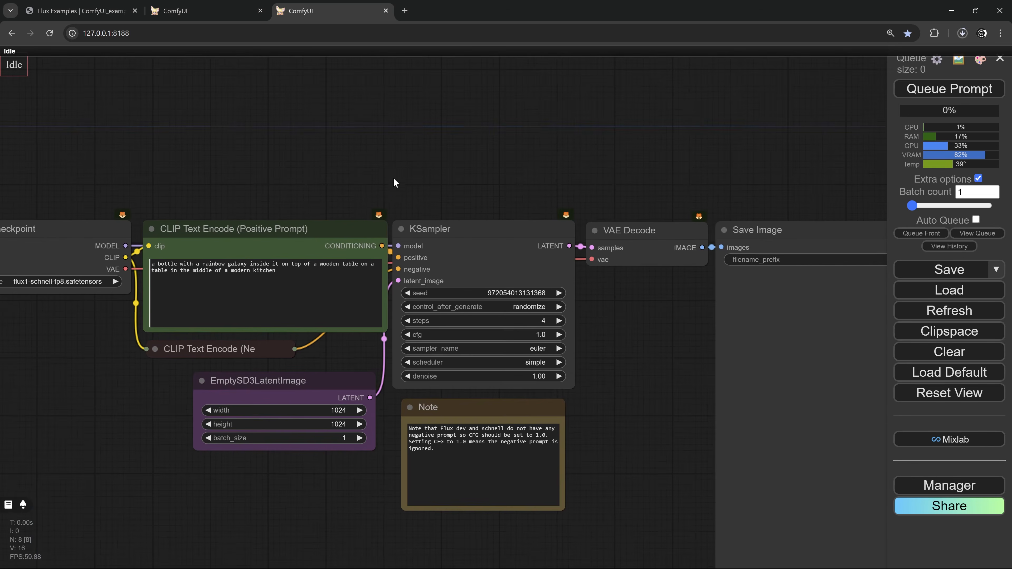
left_click_drag(393, 177, 405, 136)
left_click(179, 9)
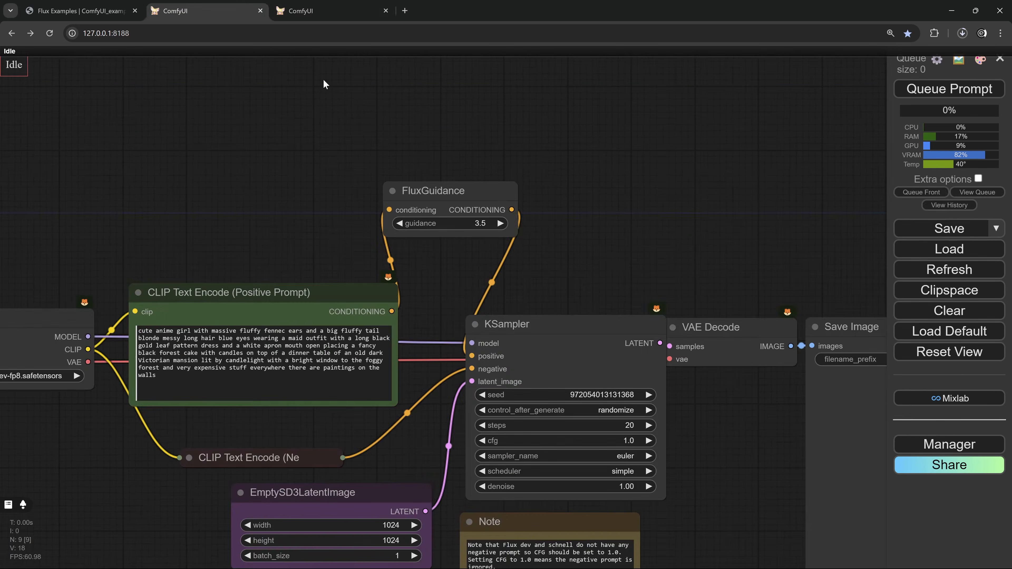
left_click(333, 11)
key("ctrl+shift+Tab")
left_click_drag(289, 215, 382, 172)
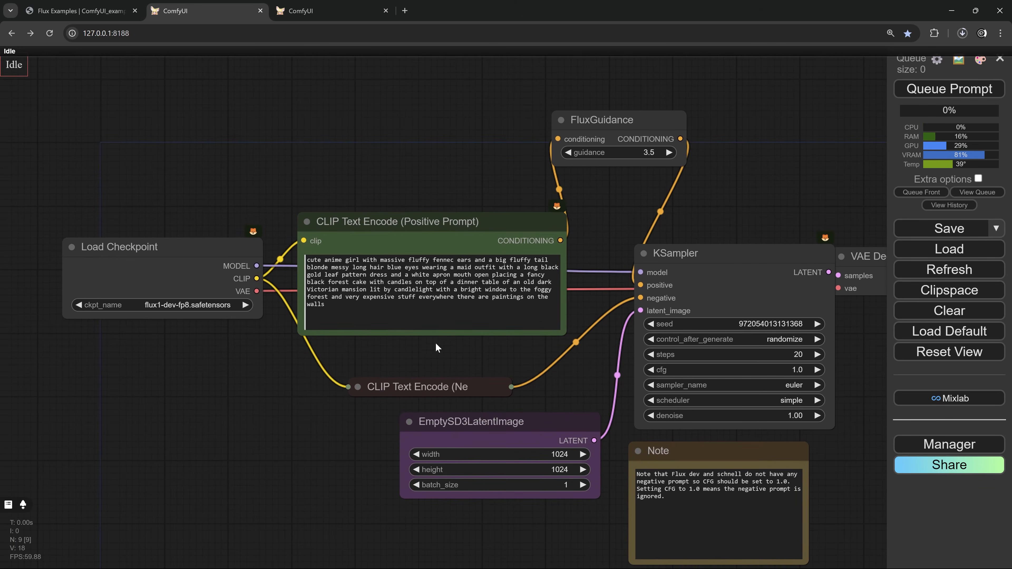
Step: Inspect the fp8 checkpoint's generated image of the red-haired woman with jellyfishes up close in Save Image
left_click_drag(390, 244, 222, 200)
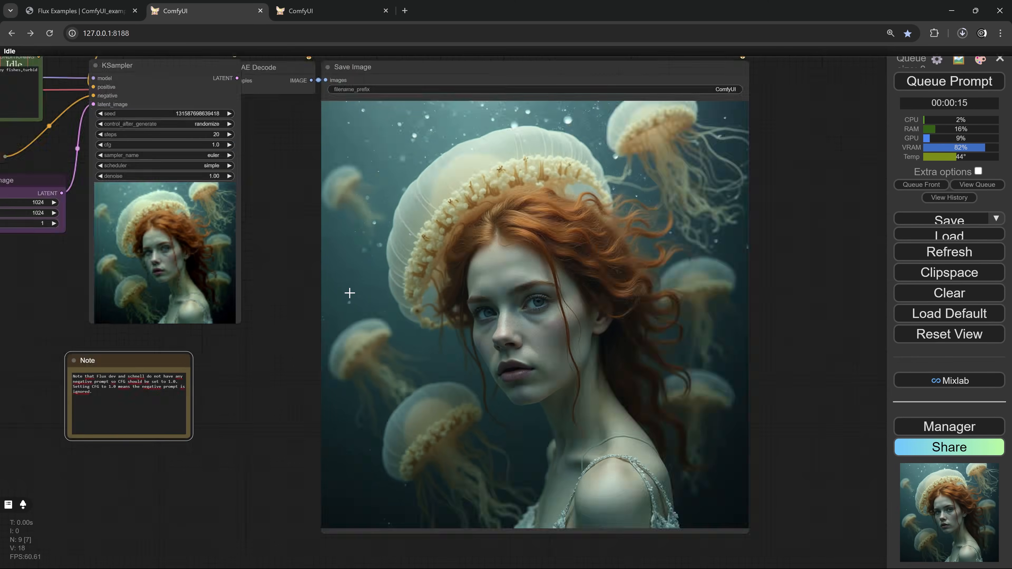
scroll(347, 295, "up", 2)
left_click_drag(223, 252, 171, 268)
scroll(166, 237, "down", 1)
scroll(466, 315, "up", 6)
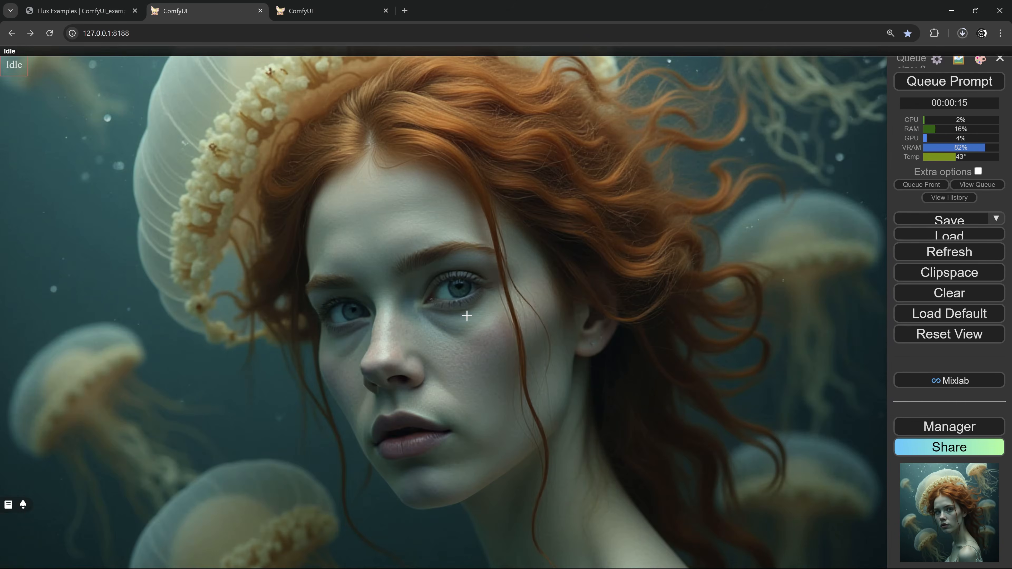
scroll(467, 315, "down", 3)
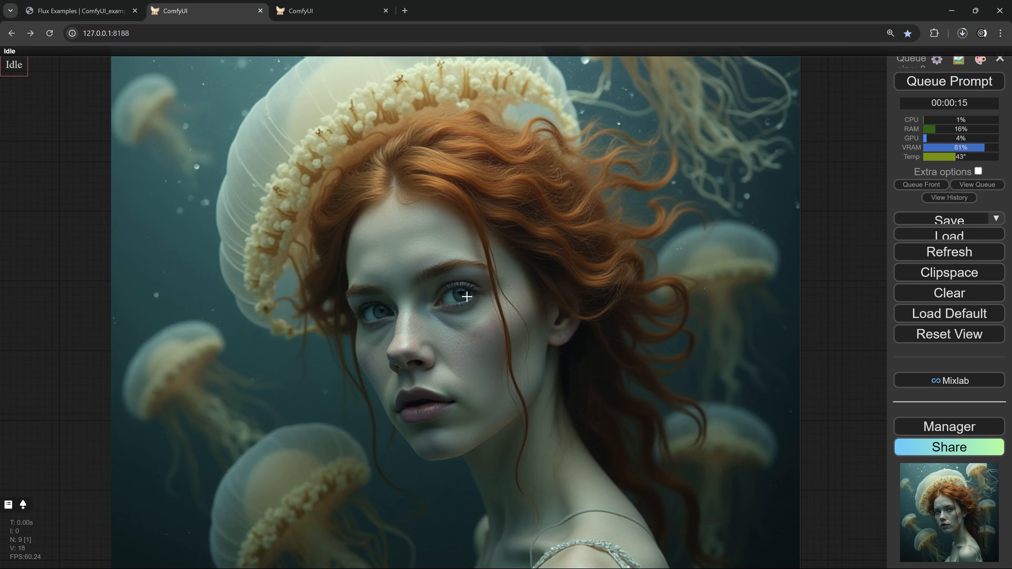
scroll(469, 293, "up", 4)
scroll(465, 343, "down", 6)
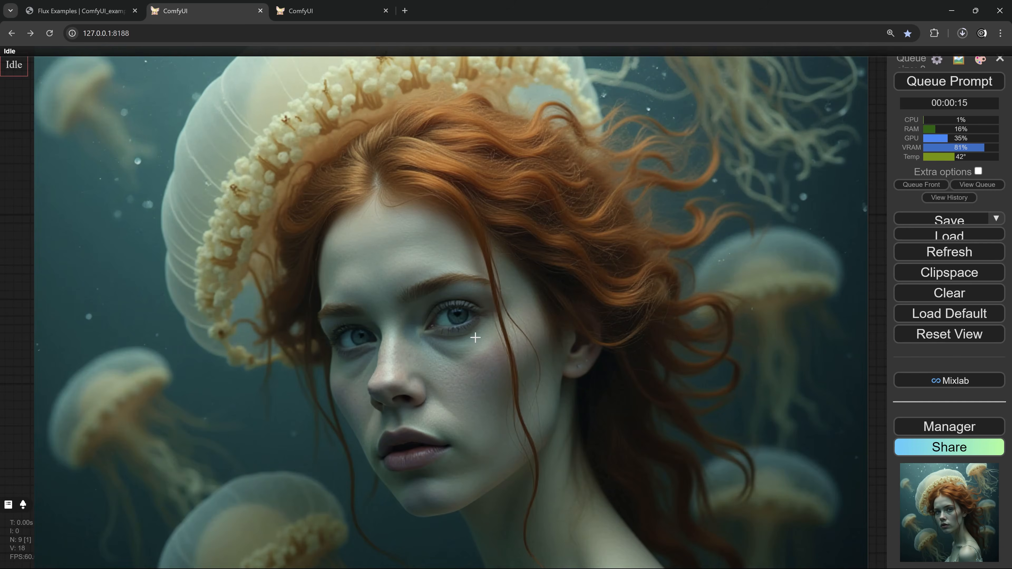
scroll(486, 319, "down", 6)
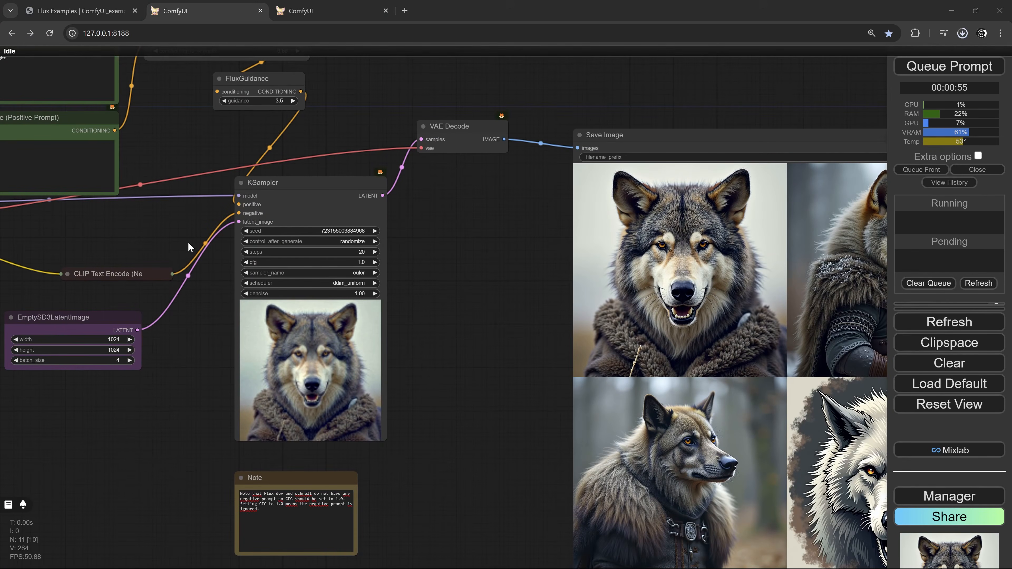
Step: Examine the two positive prompts combined by ConditioningAverage and passed through FluxGuidance to the KSampler
left_click_drag(188, 242, 450, 429)
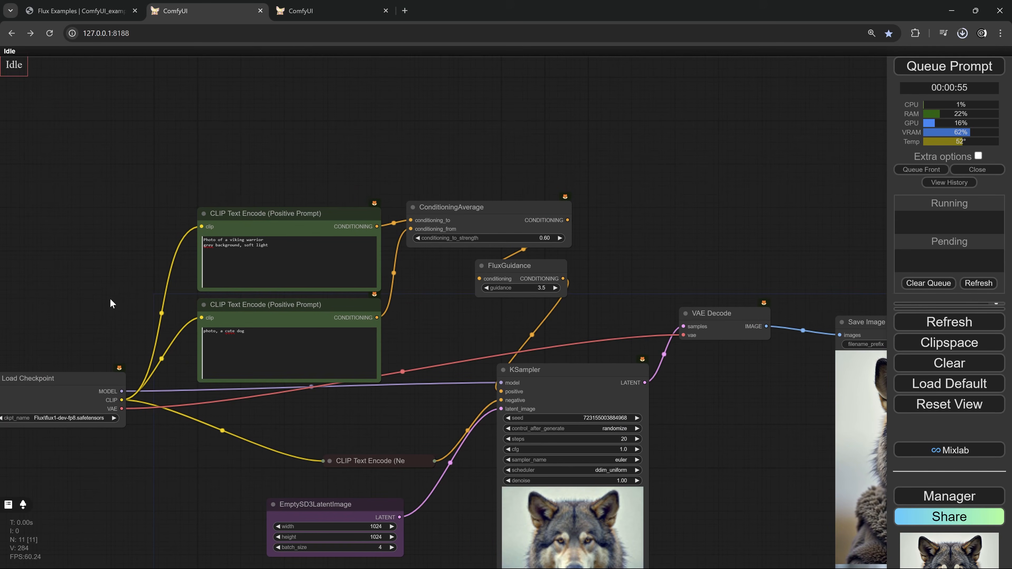
left_click_drag(110, 298, 156, 252)
scroll(156, 253, "up", 3)
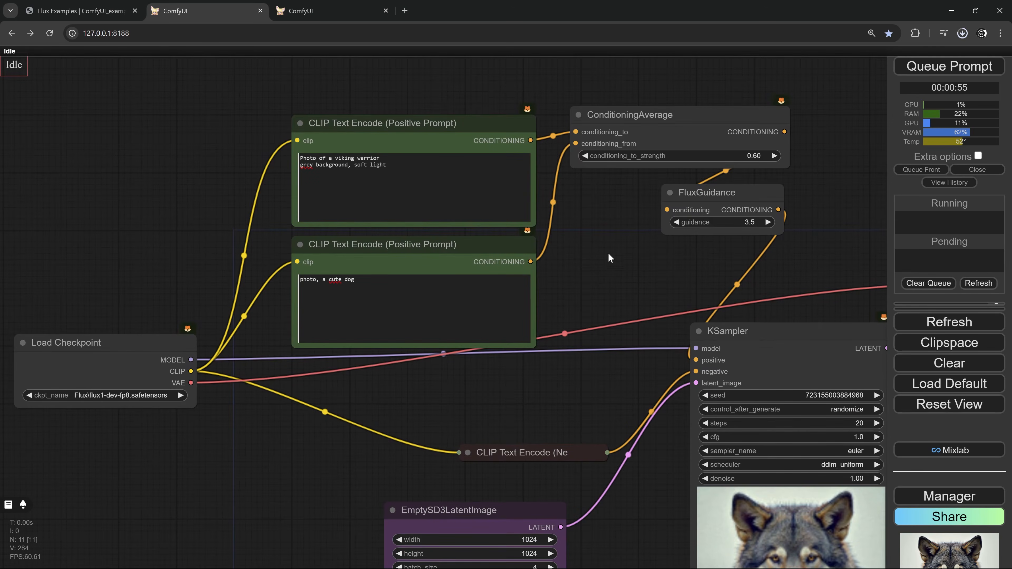
left_click_drag(609, 258, 559, 334)
scroll(358, 206, "up", 3)
left_click(289, 209)
left_click_drag(288, 209, 289, 208)
left_click_drag(624, 320, 408, 318)
scroll(454, 224, "up", 4)
left_click_drag(459, 182, 457, 186)
left_click_drag(446, 334, 691, 303)
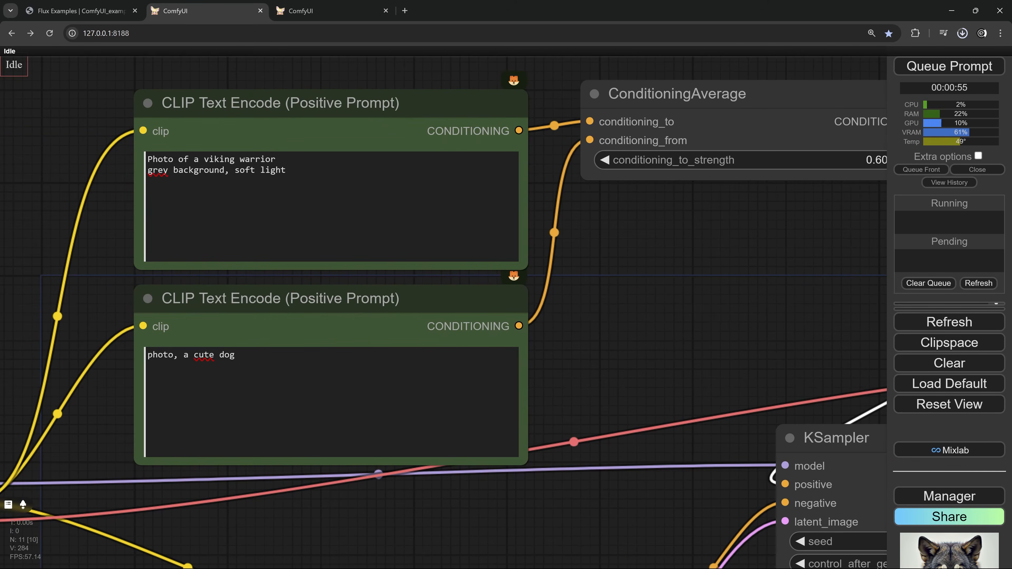
Step: Examine the viking warrior and cute dog positive prompts and the conditioning_to_strength that blends them in ConditioningAverage
left_click_drag(296, 175, 138, 156)
left_click_drag(236, 355, 135, 361)
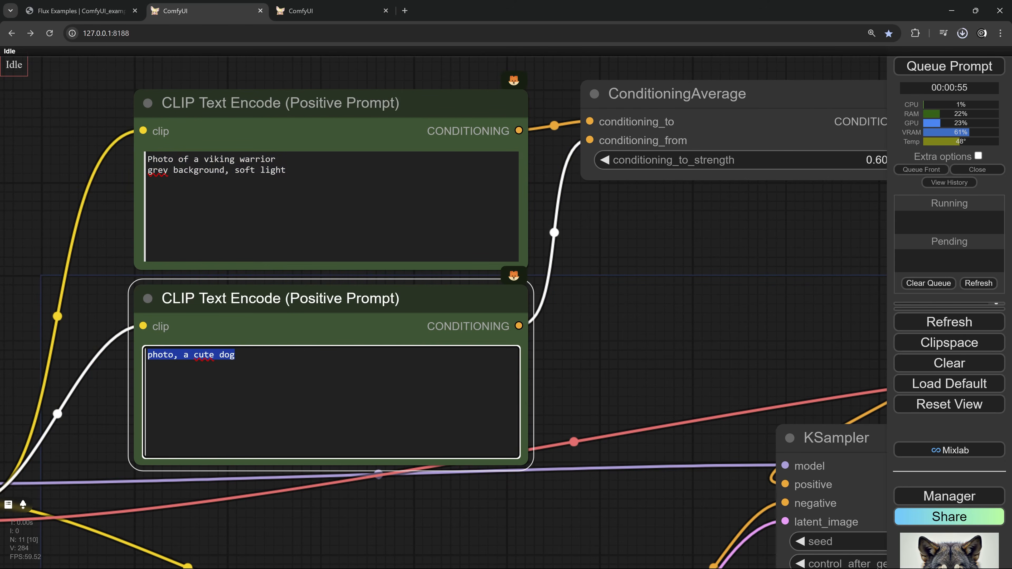
left_click_drag(292, 171, 184, 159)
left_click_drag(276, 160, 208, 159)
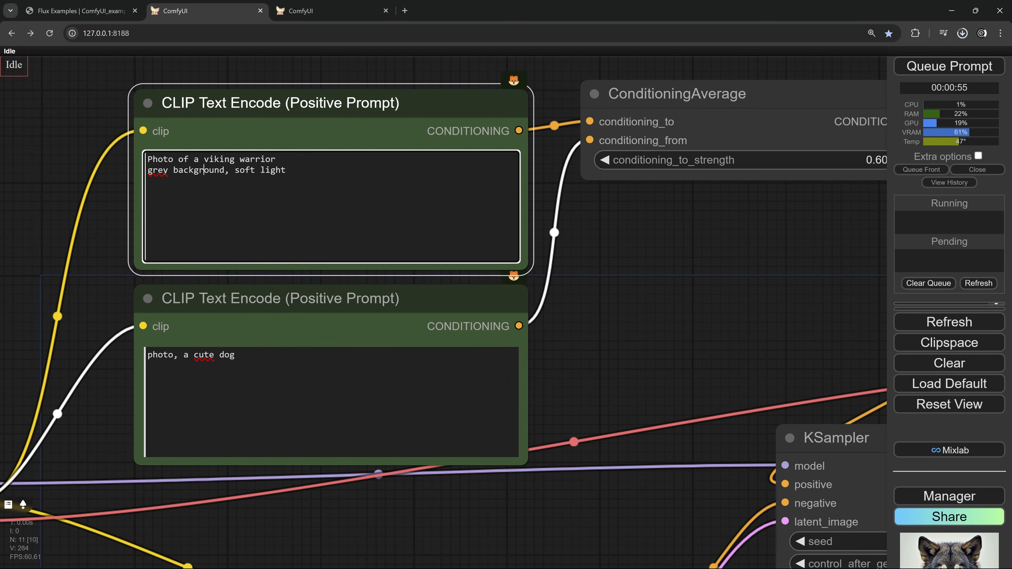
left_click_drag(237, 354, 116, 362)
left_click(204, 354)
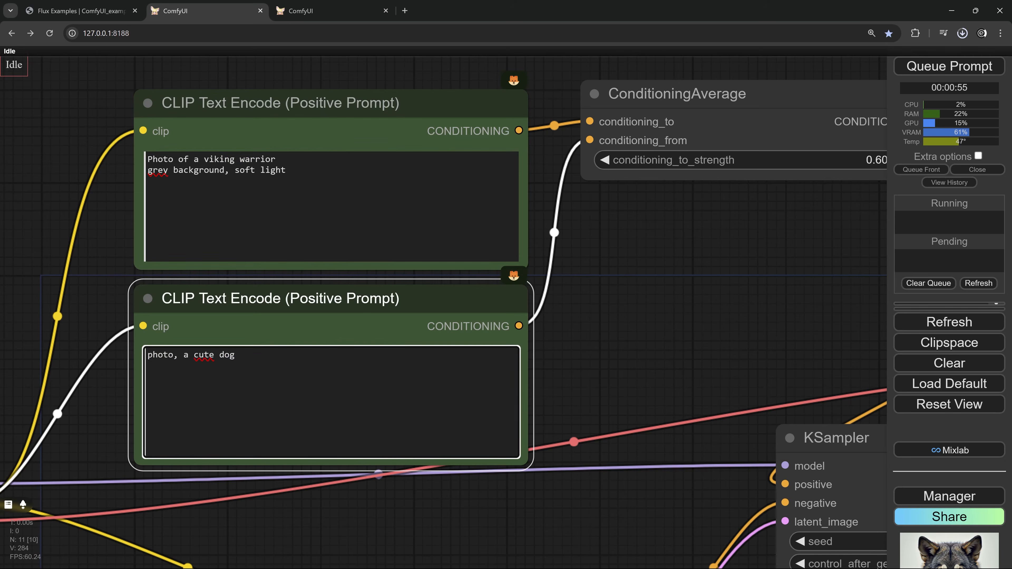
left_click_drag(706, 294, 392, 386)
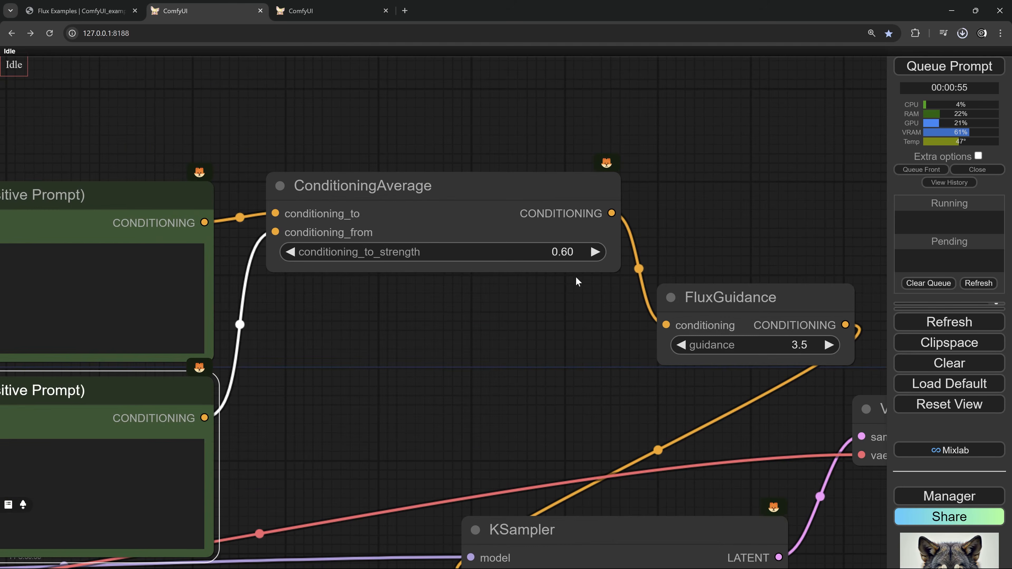
Step: Reposition the viking warrior and cute dog prompt nodes slightly, leaving a small vertical gap between them beside ConditioningAverage
left_click_drag(444, 310, 588, 312)
left_click_drag(301, 209, 301, 191)
left_click_drag(519, 314, 624, 278)
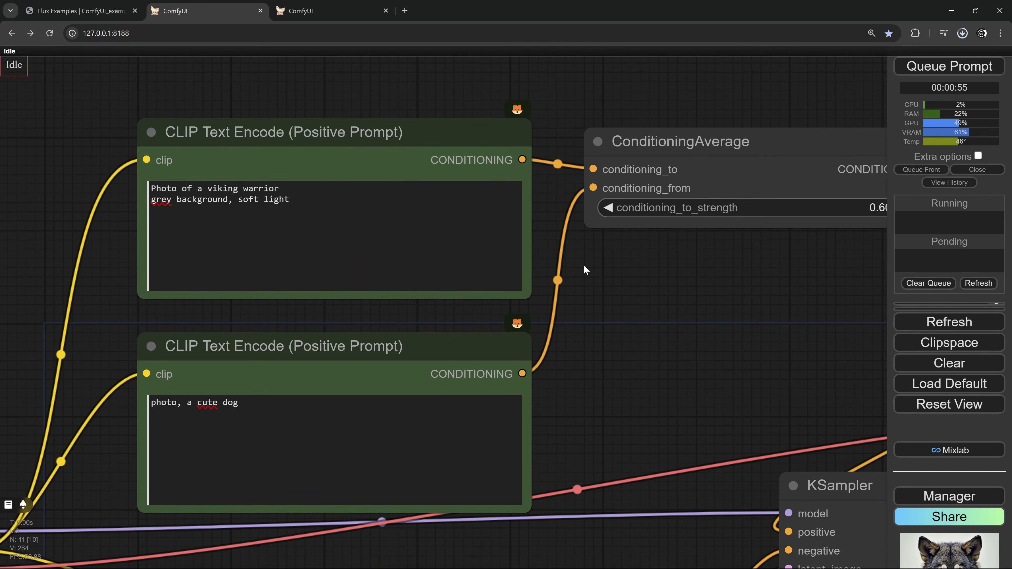
left_click_drag(373, 146, 363, 154)
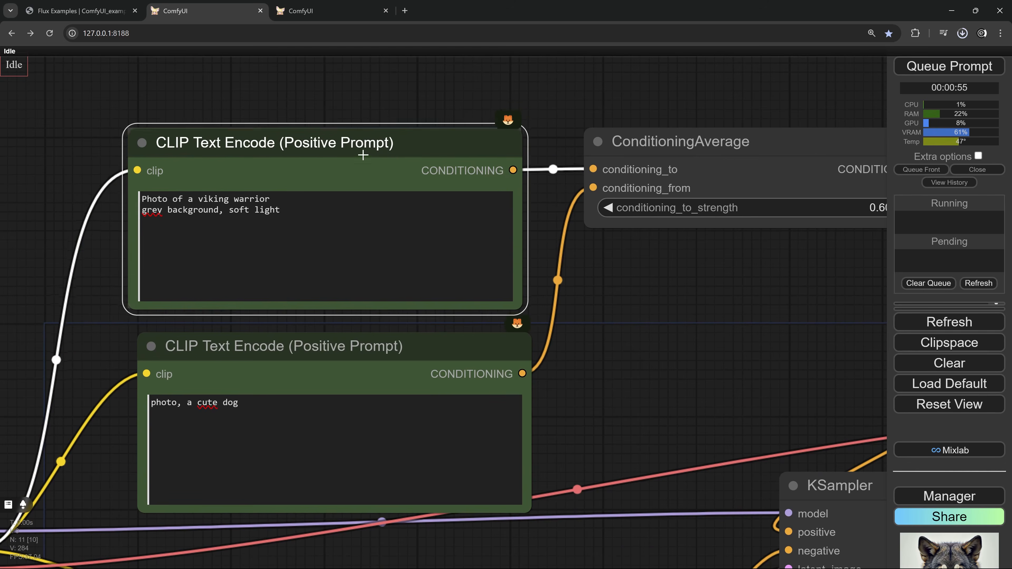
left_click_drag(372, 341, 367, 341)
Step: Inspect the batch of images generated from the viking warrior and cute dog prompts up close in Save Image
left_click_drag(756, 335, 194, 319)
left_click_drag(614, 511, 587, 382)
scroll(634, 450, "down", 4)
left_click_drag(641, 454, 139, 163)
scroll(495, 321, "down", 2)
left_click_drag(157, 252, 88, 312)
scroll(229, 238, "up", 3)
left_click_drag(229, 238, 124, 288)
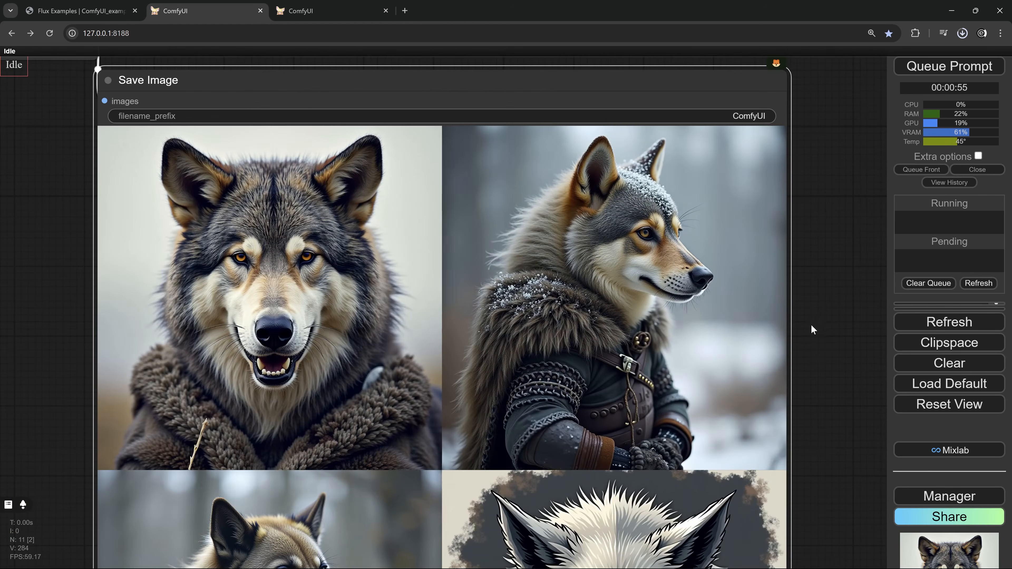
left_click_drag(814, 306, 880, 199)
scroll(458, 478, "up", 1)
left_click_drag(430, 506, 540, 326)
scroll(540, 325, "up", 3)
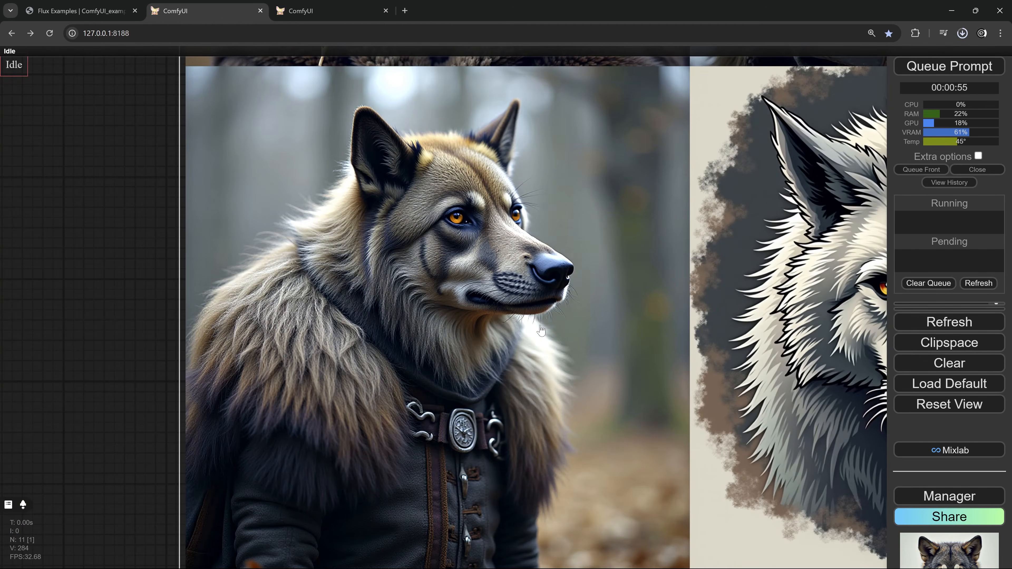
scroll(557, 275, "down", 2)
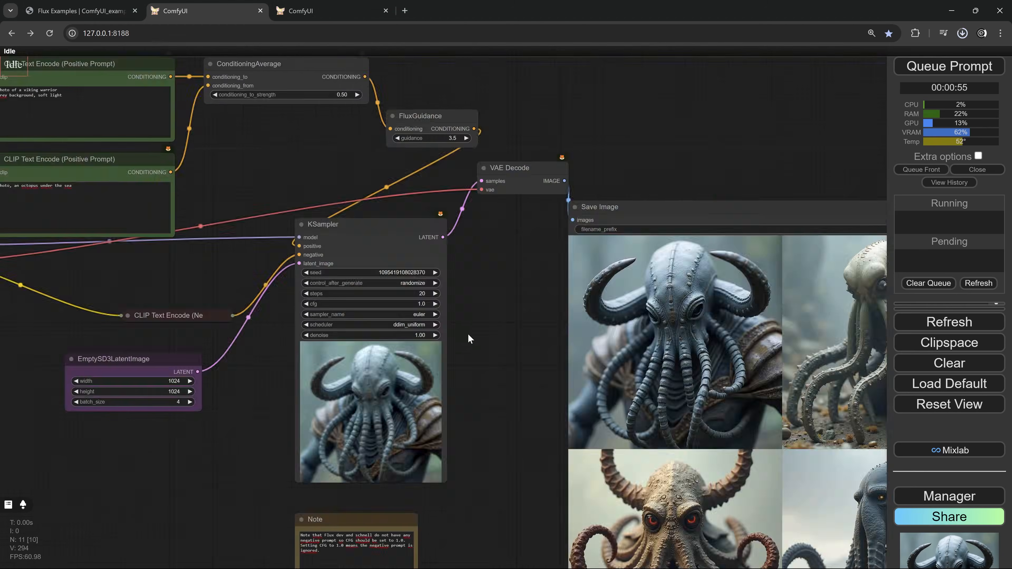
Step: Inspect the four octopus-warrior images in the Save Image node up close
left_click_drag(555, 328, 282, 242)
scroll(239, 257, "up", 3)
left_click_drag(260, 290, 136, 242)
left_click_drag(150, 293, 103, 354)
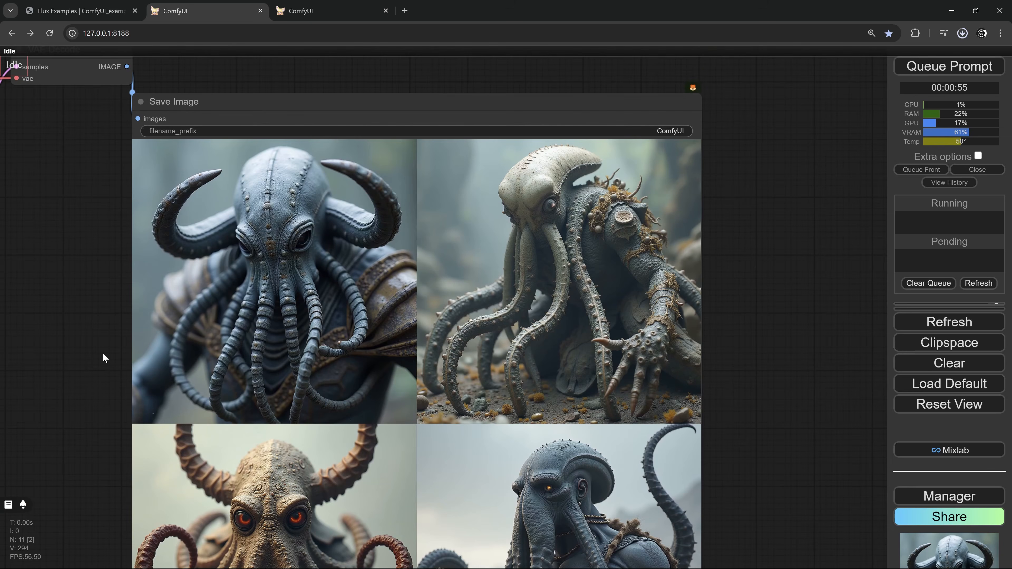
Step: Examine the octopus under the sea prompt and the ConditioningAverage strength used to blend it with the viking warrior prompt
left_click_drag(122, 263, 646, 470)
left_click_drag(248, 219, 494, 208)
scroll(120, 241, "up", 4)
scroll(122, 244, "up", 2)
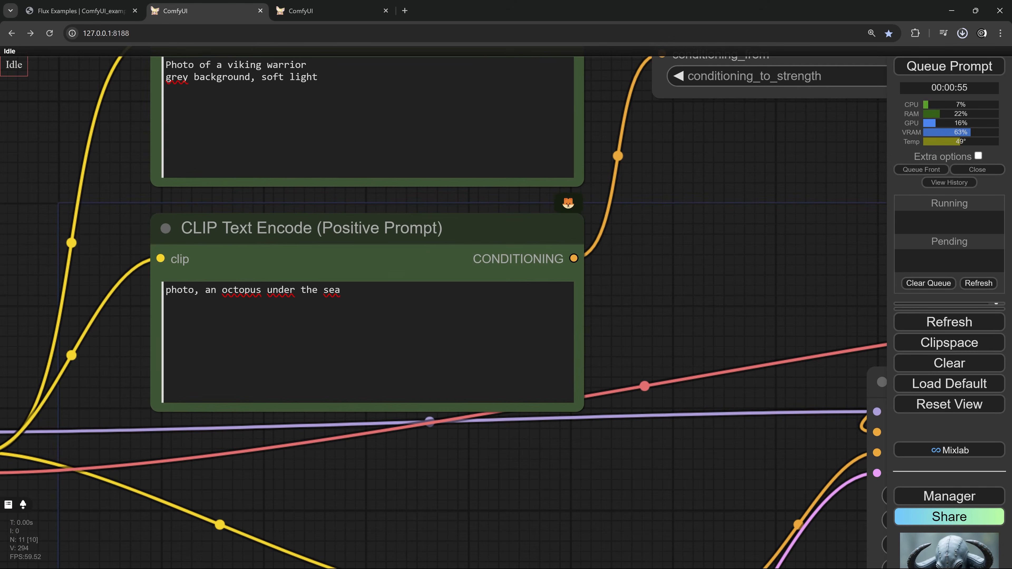
left_click_drag(345, 291, 216, 291)
left_click_drag(670, 241, 424, 434)
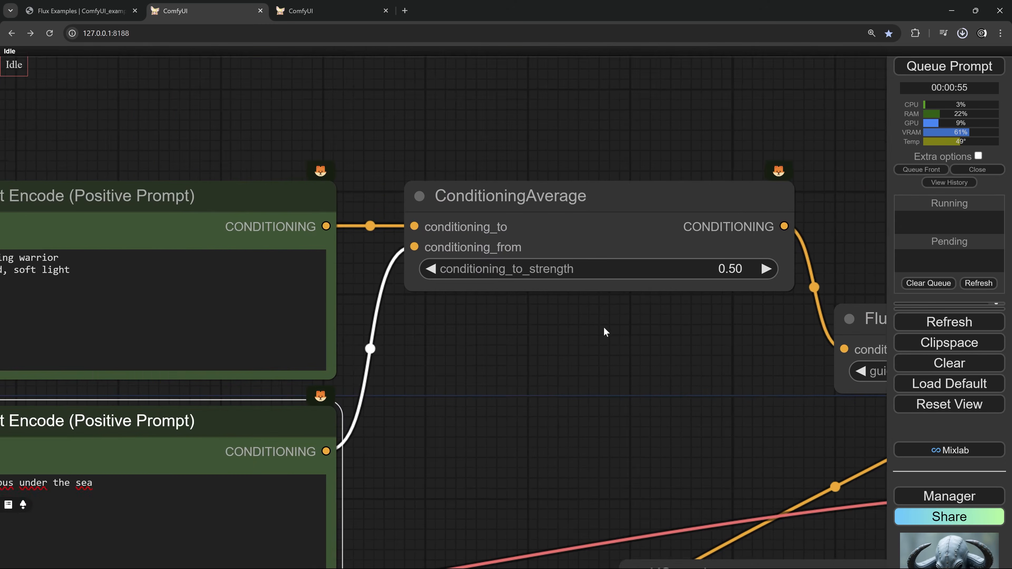
left_click_drag(633, 326, 551, 335)
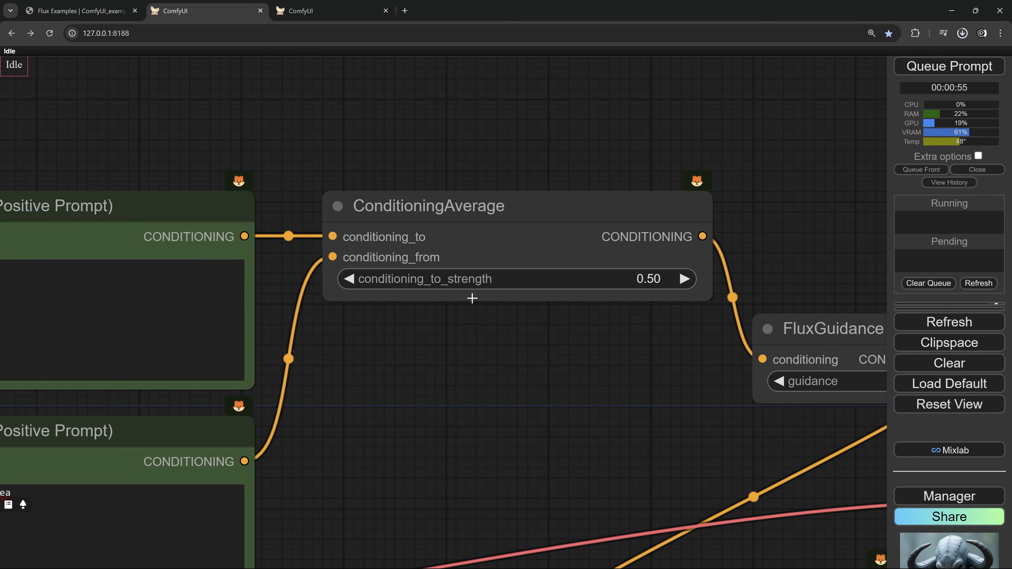
scroll(585, 328, "down", 3)
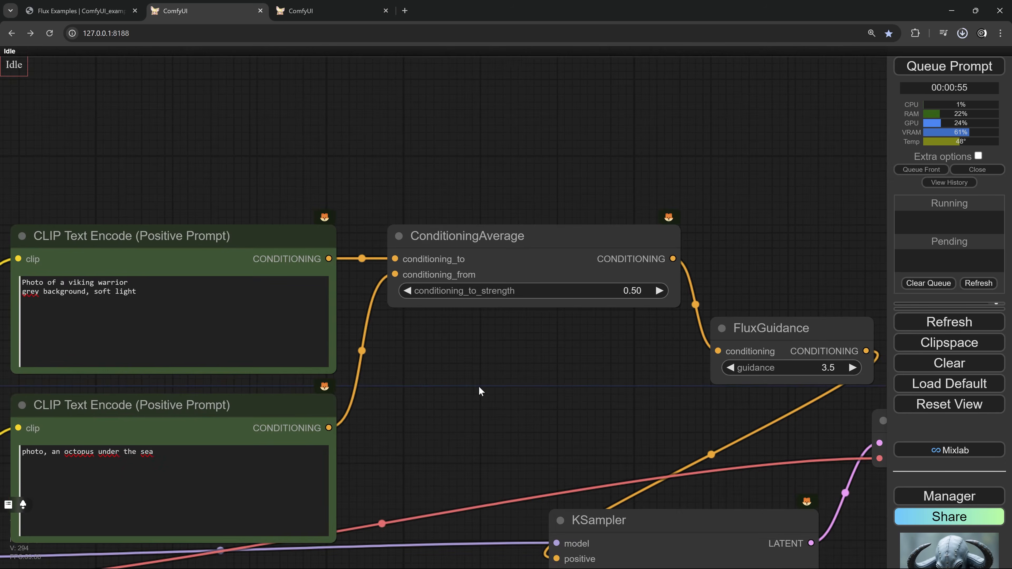
left_click_drag(472, 391, 526, 339)
scroll(494, 351, "down", 3)
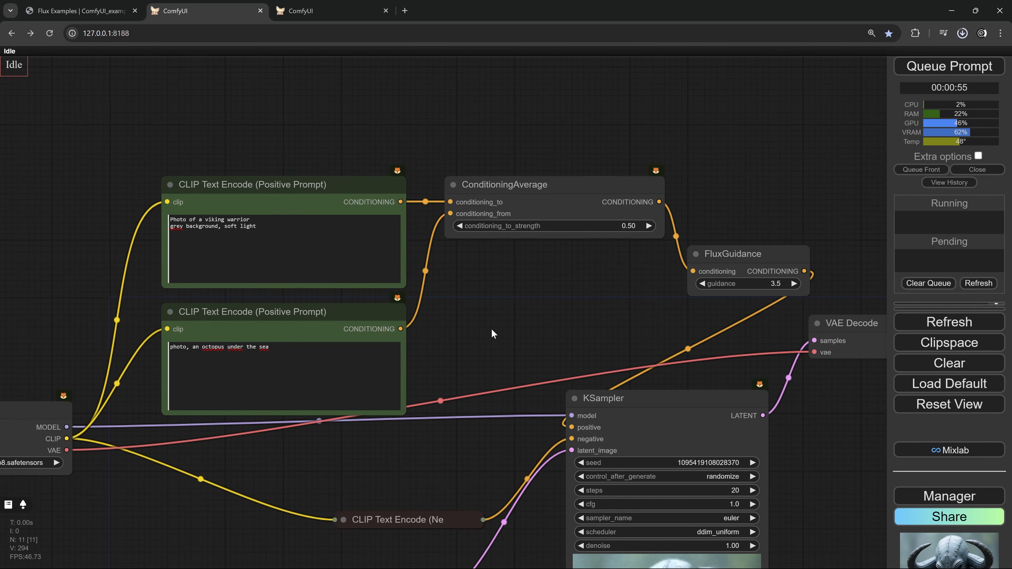
scroll(542, 289, "up", 2)
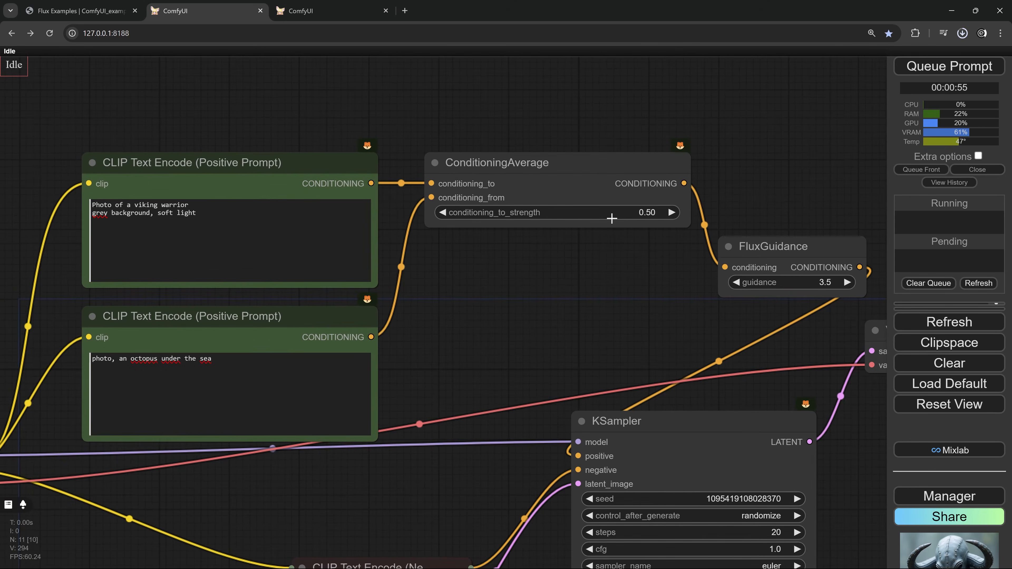
Step: Shift the octopus prompt node slightly up and left, closer beneath the viking warrior prompt node
left_click(331, 320)
left_click_drag(318, 168, 320, 173)
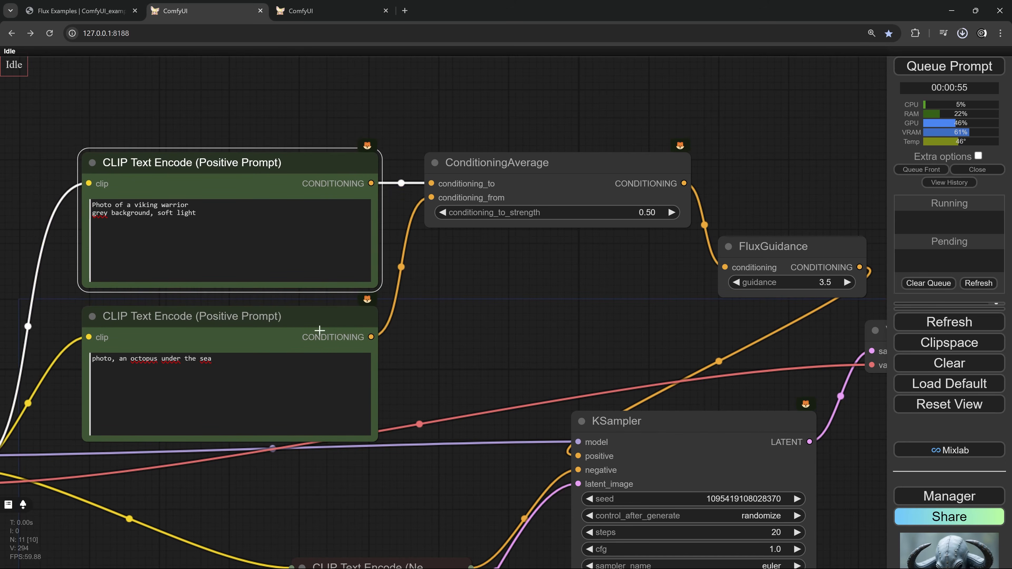
left_click_drag(328, 319, 252, 353)
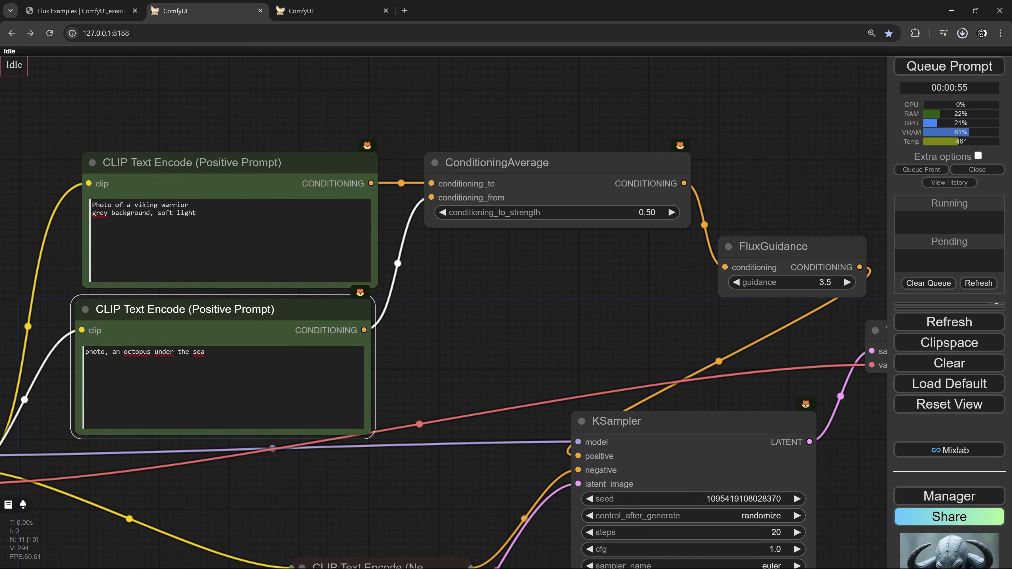